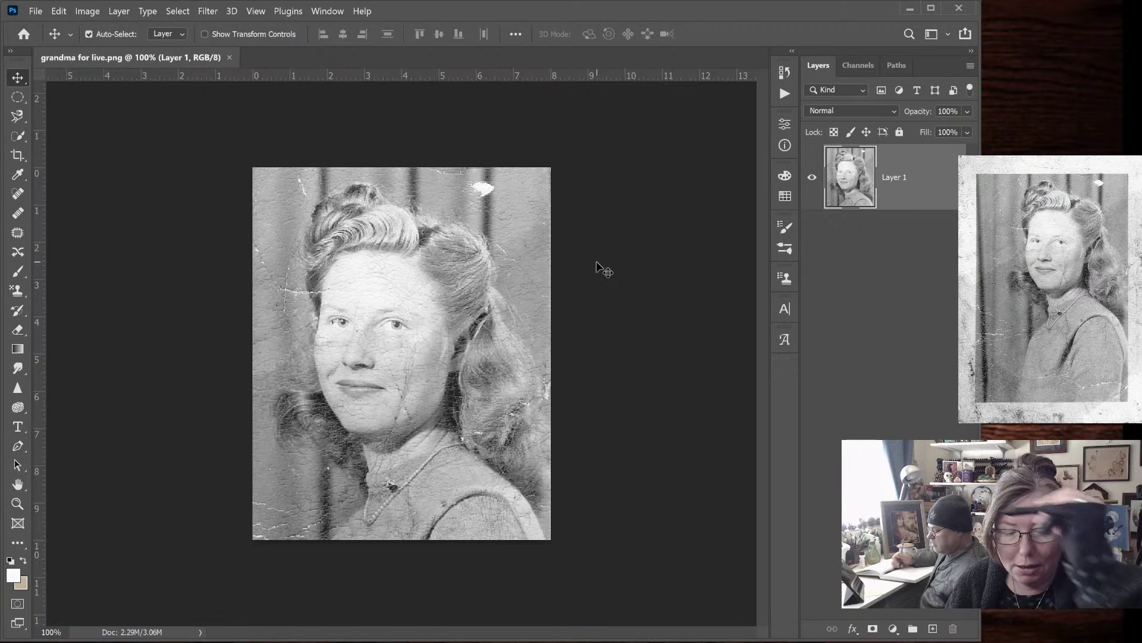
left_click_drag(409, 391, 412, 363)
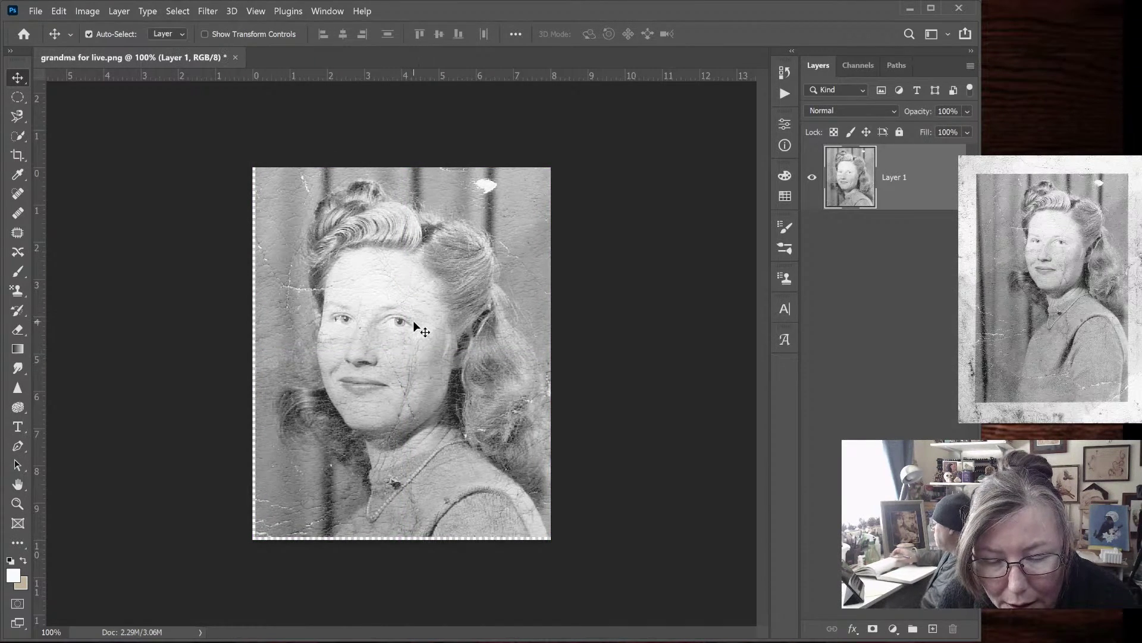
key("ctrl+t")
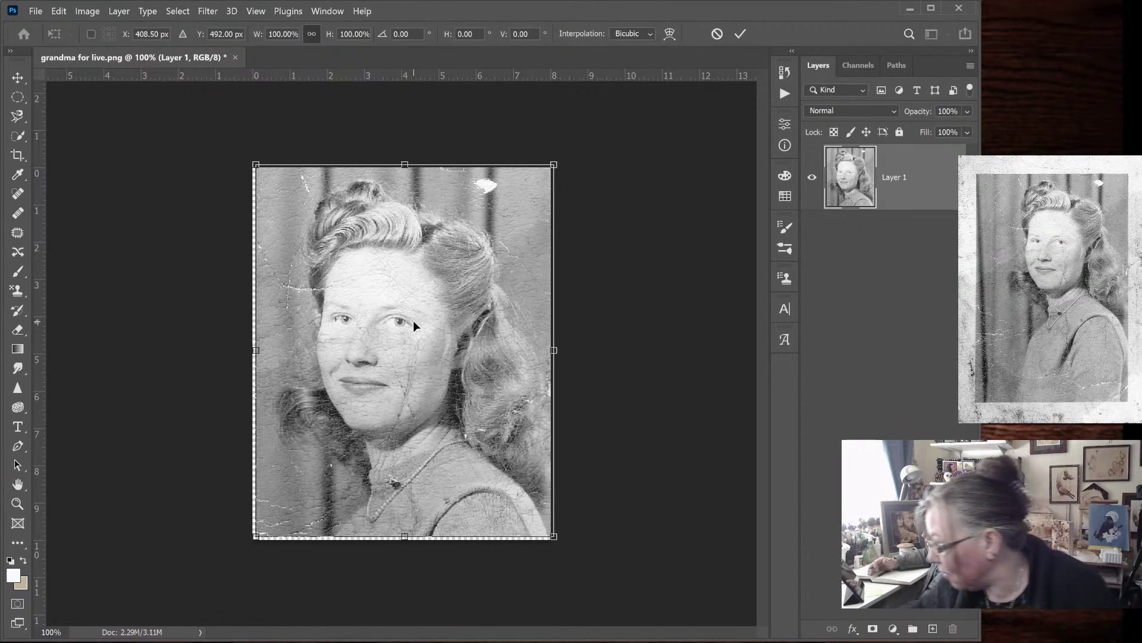
key("Return")
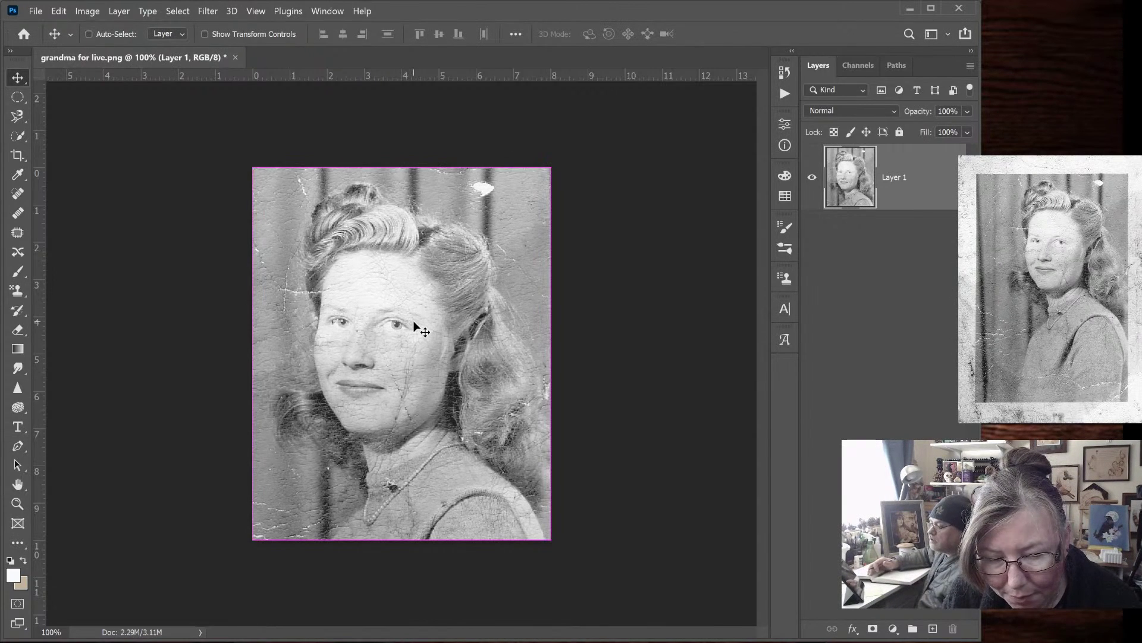
key("ctrl+d")
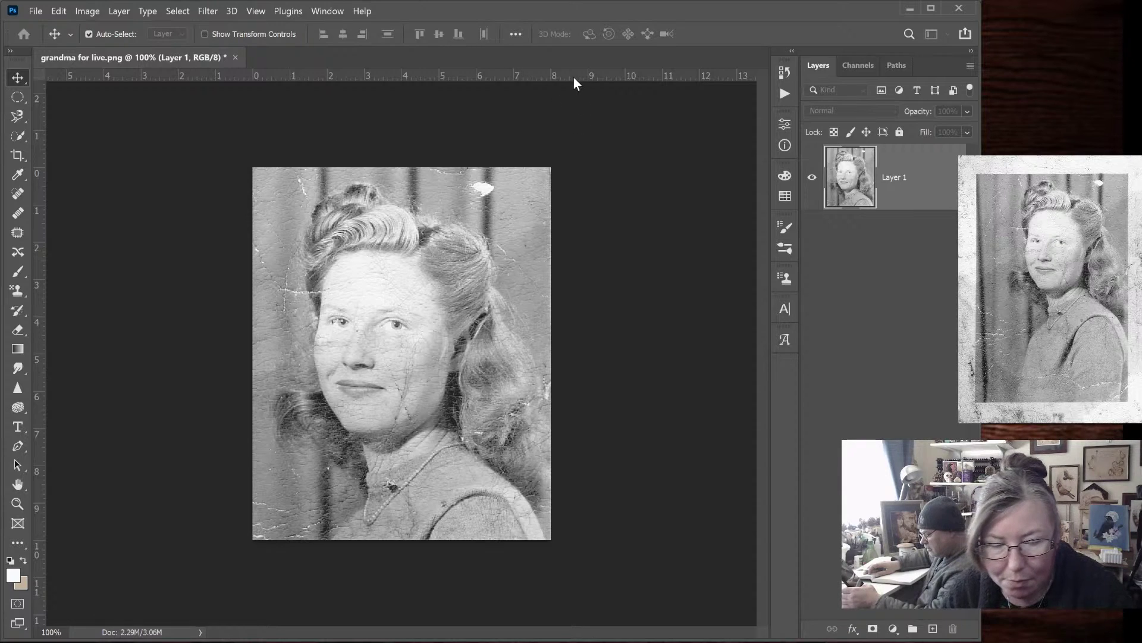
Create a blank white document 8 inches wide and crop its height to about 10 inches
key("Return")
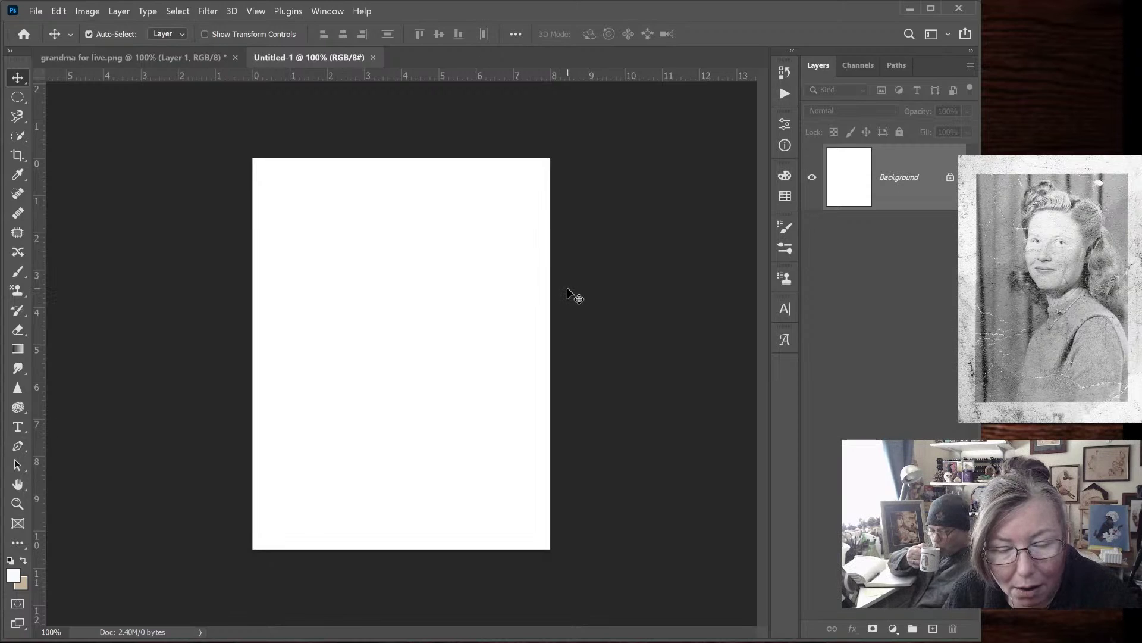
left_click(18, 155)
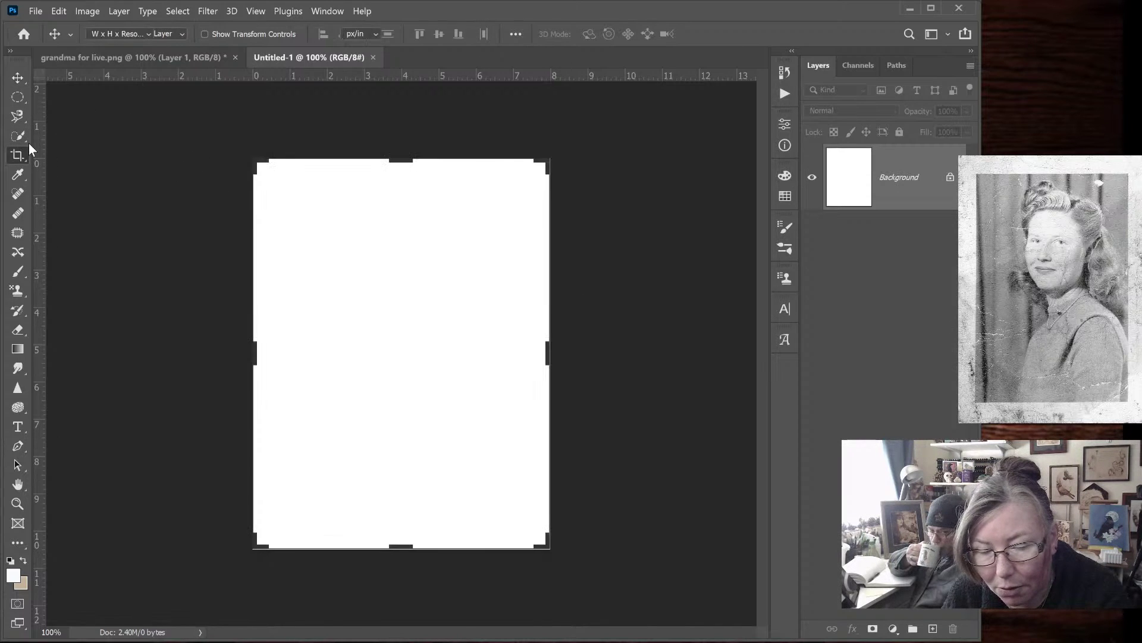
mouse_move(401, 546)
left_mouse_down()
mouse_move(402, 522)
mouse_move(399, 537)
left_mouse_up()
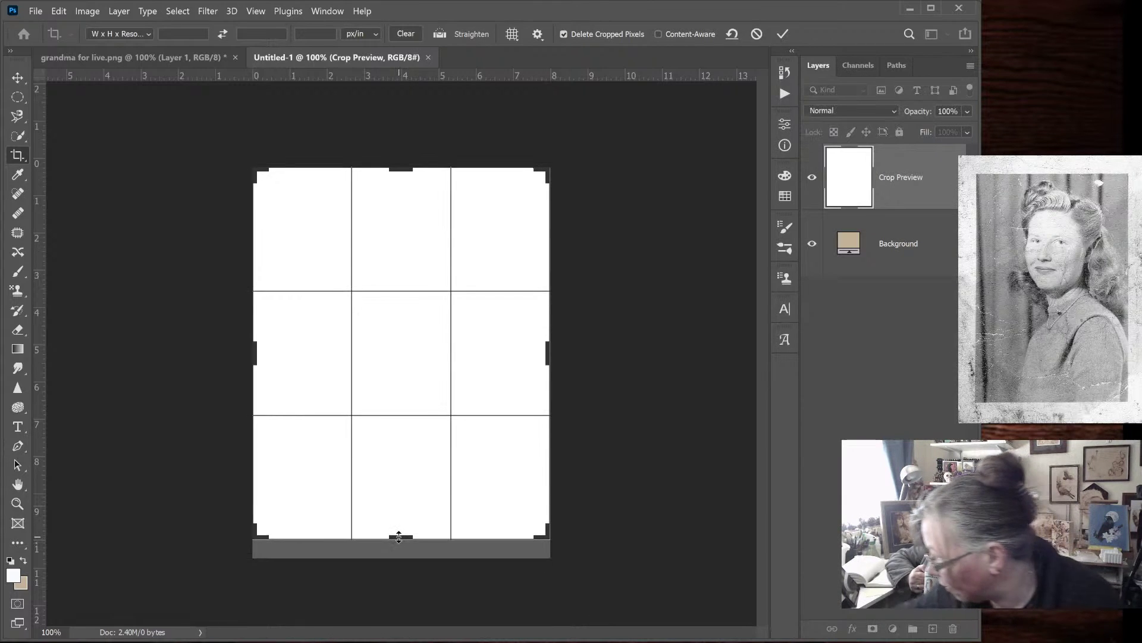
key("Return")
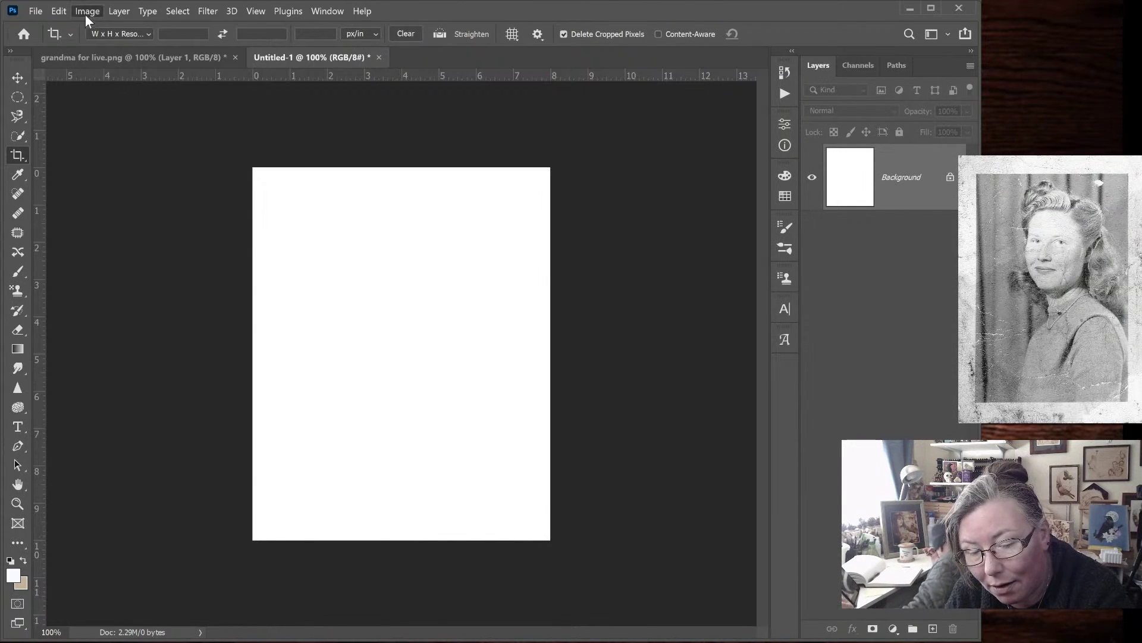
key("h")
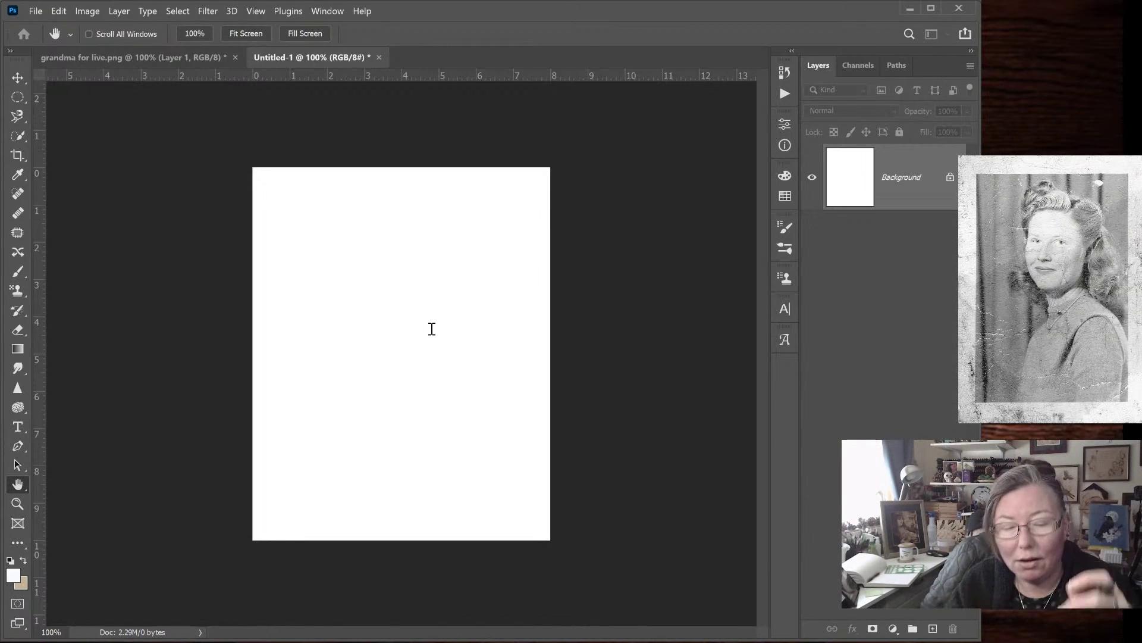
key("c")
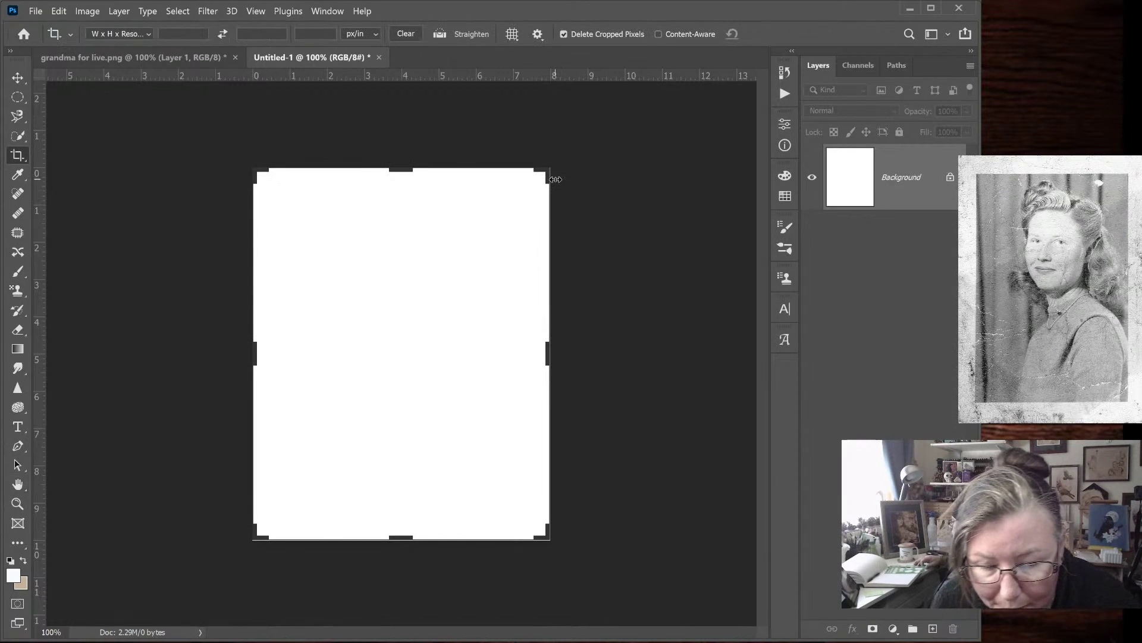
left_click(168, 58)
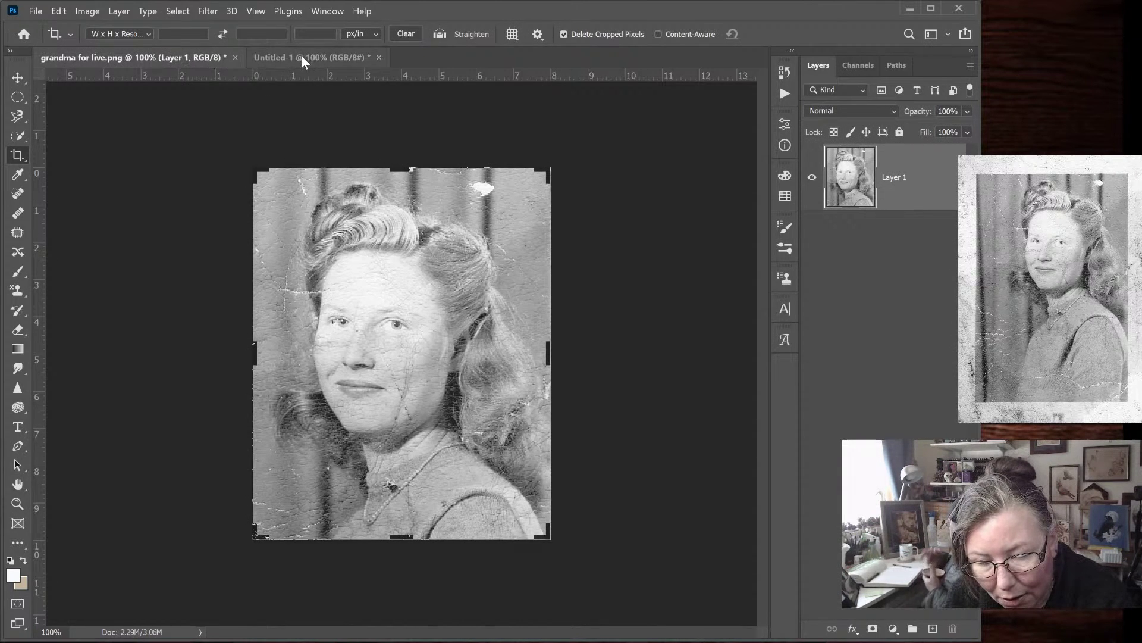
left_click_drag(301, 56, 278, 62)
left_click(281, 60)
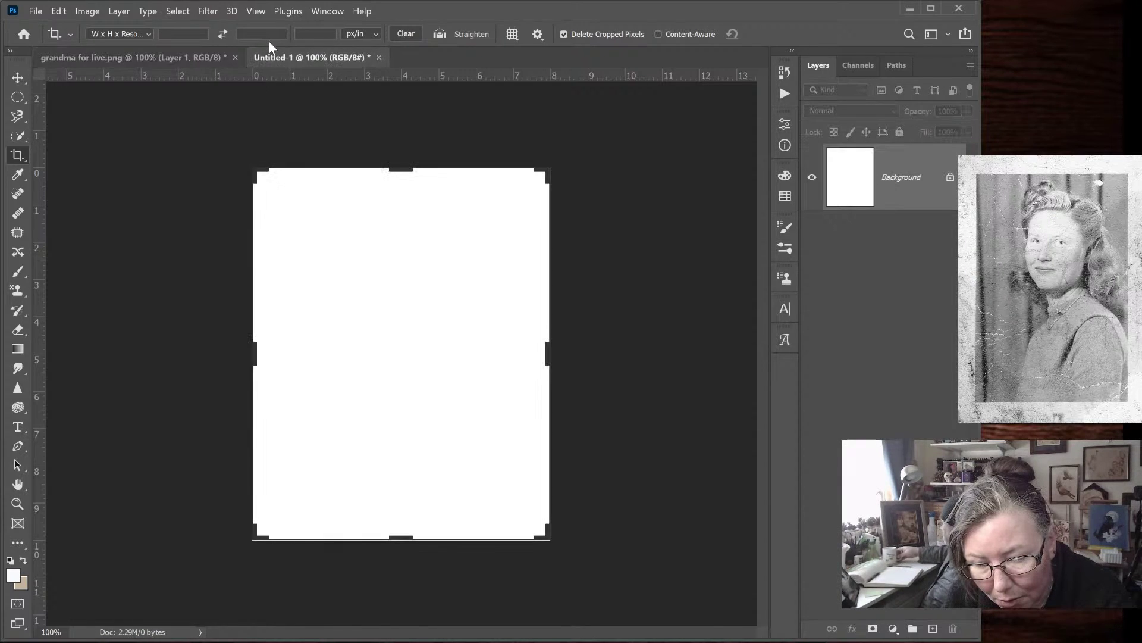
left_click(263, 81)
Duplicate the photo layer in grandma for live.png and move the copy into Untitled-1, aligned with the canvas
left_click(23, 72)
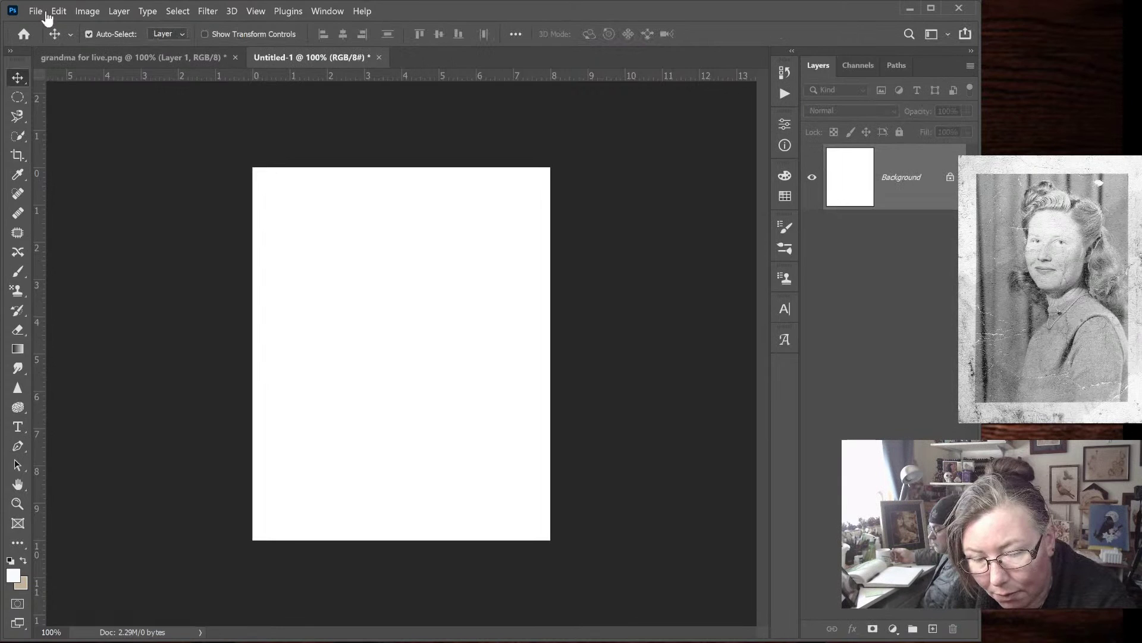
left_click(167, 56)
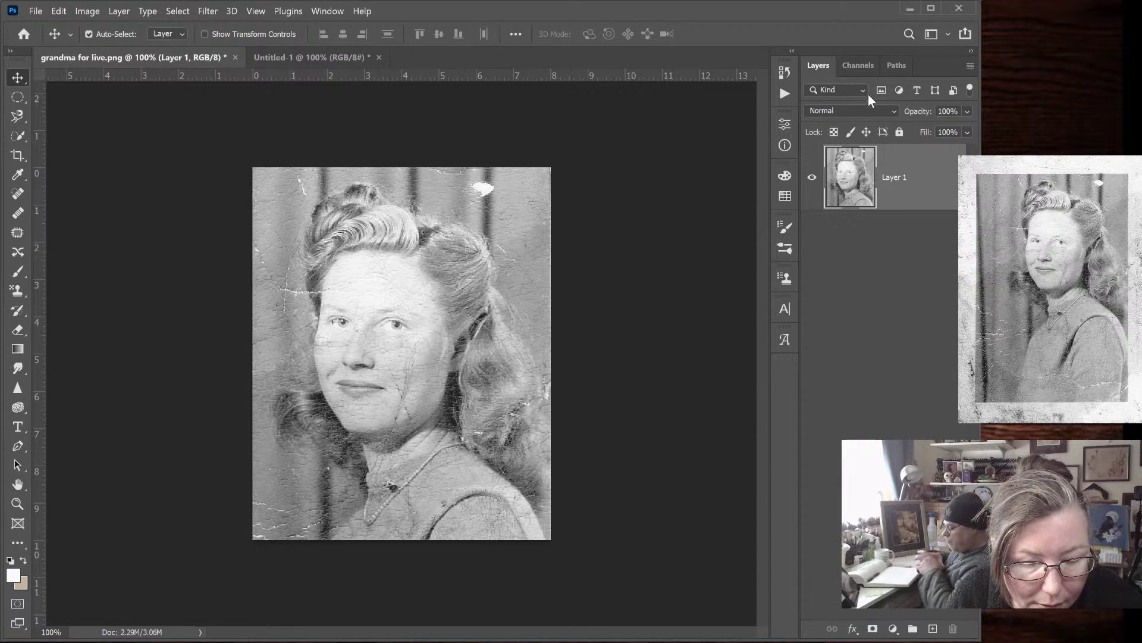
key("ctrl+j")
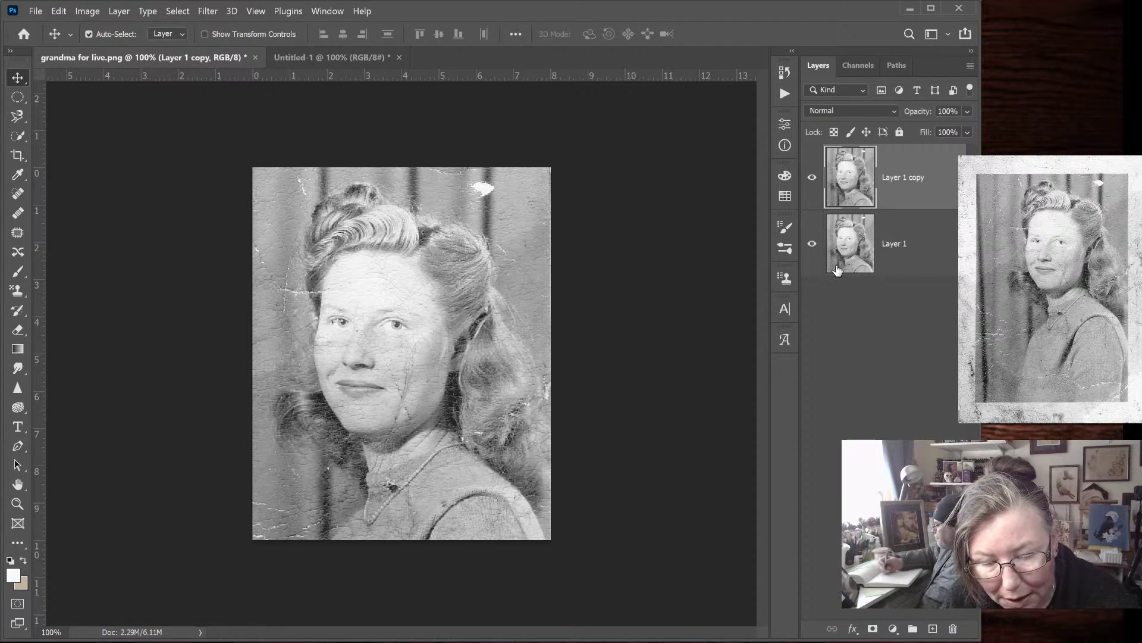
left_click_drag(365, 228, 405, 334)
mouse_move(419, 291)
left_mouse_down()
mouse_move(416, 313)
mouse_move(417, 303)
left_mouse_up()
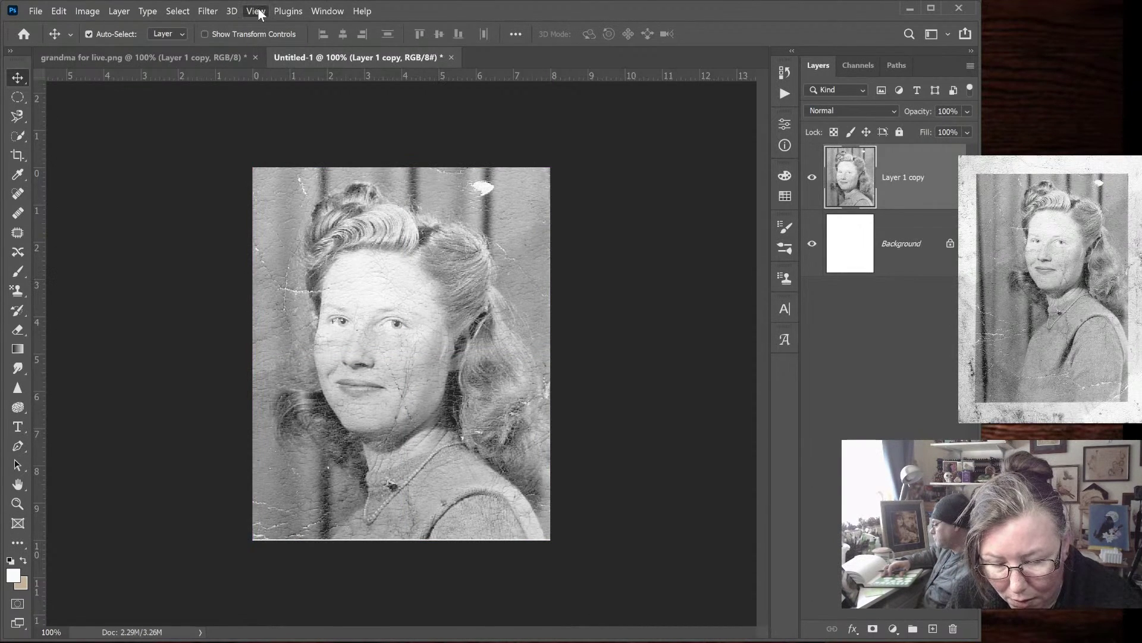
Add a guide layout of three columns and three rows with gutters to Untitled-1, and open Young Mom1.png for comparison
left_click(274, 445)
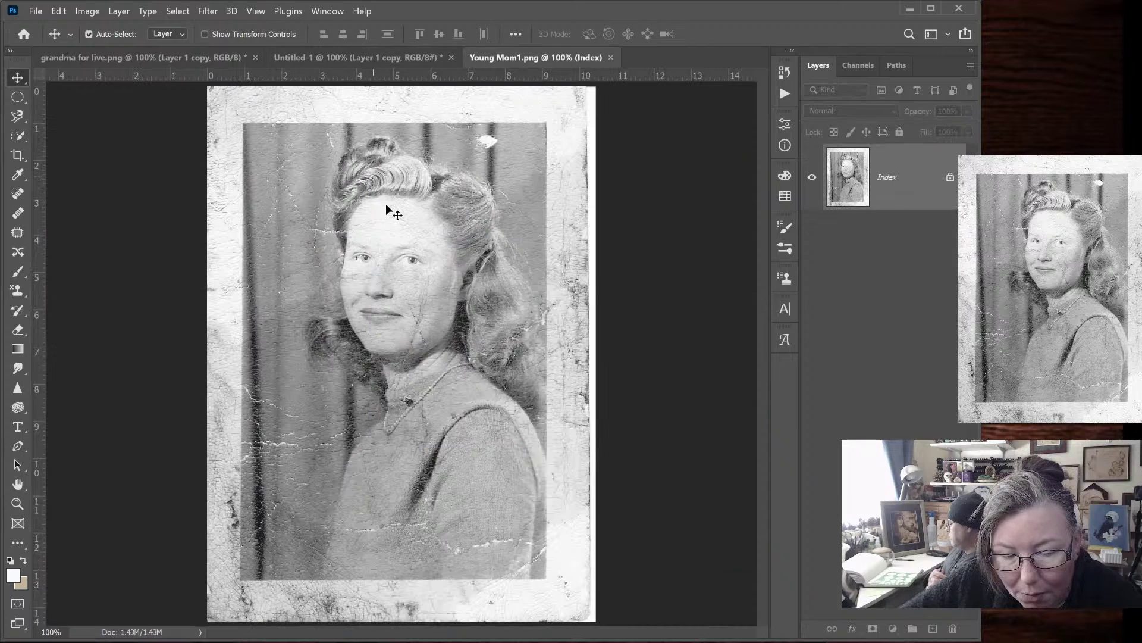
left_click_drag(386, 205, 396, 333)
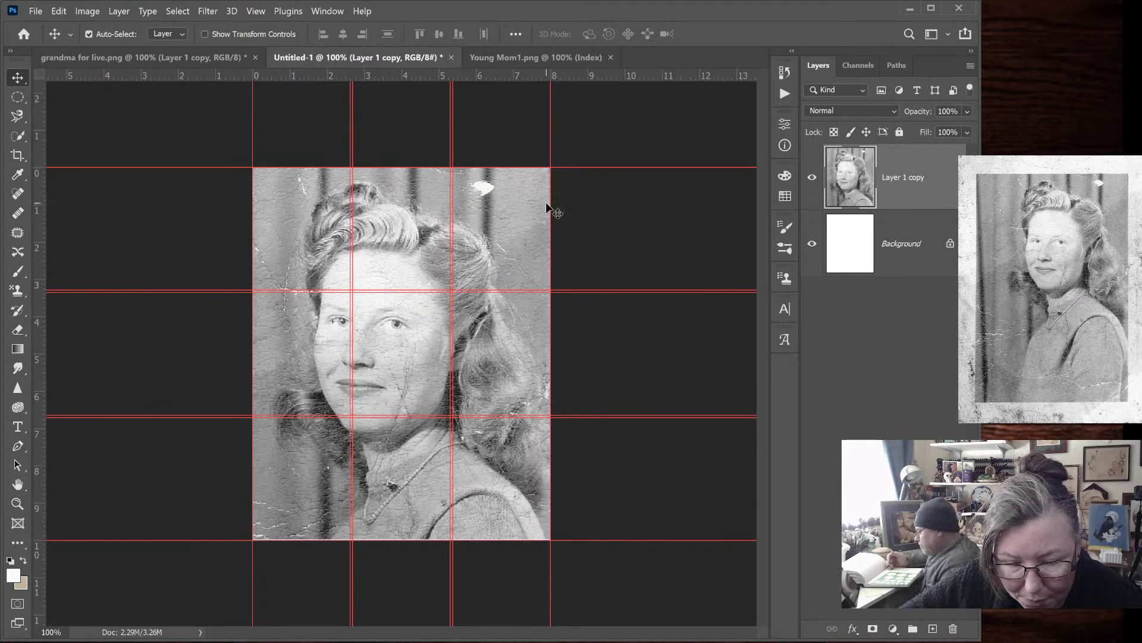
left_click(516, 59)
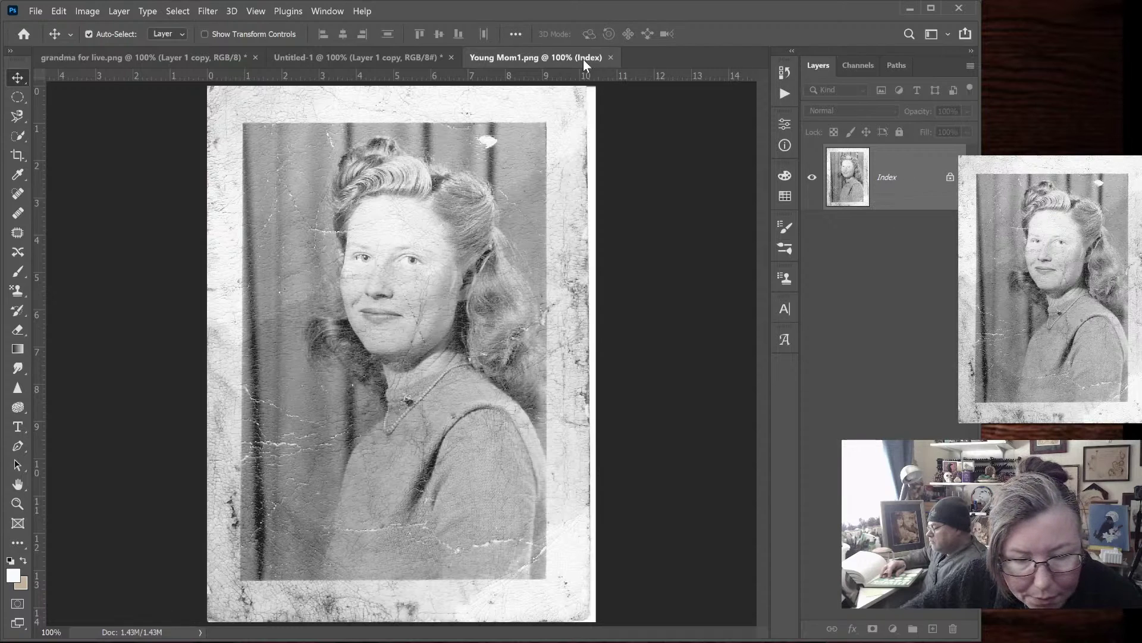
left_click(326, 55)
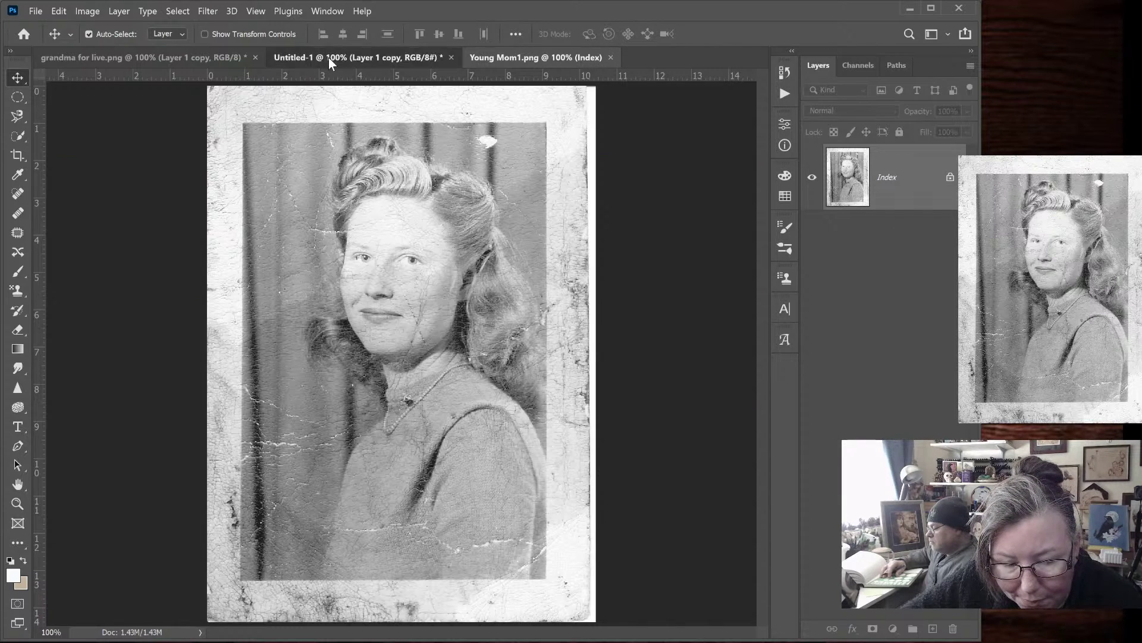
Shift the photo layer in Untitled-1 slightly left against the guides and duplicate it
left_click_drag(462, 306, 462, 299)
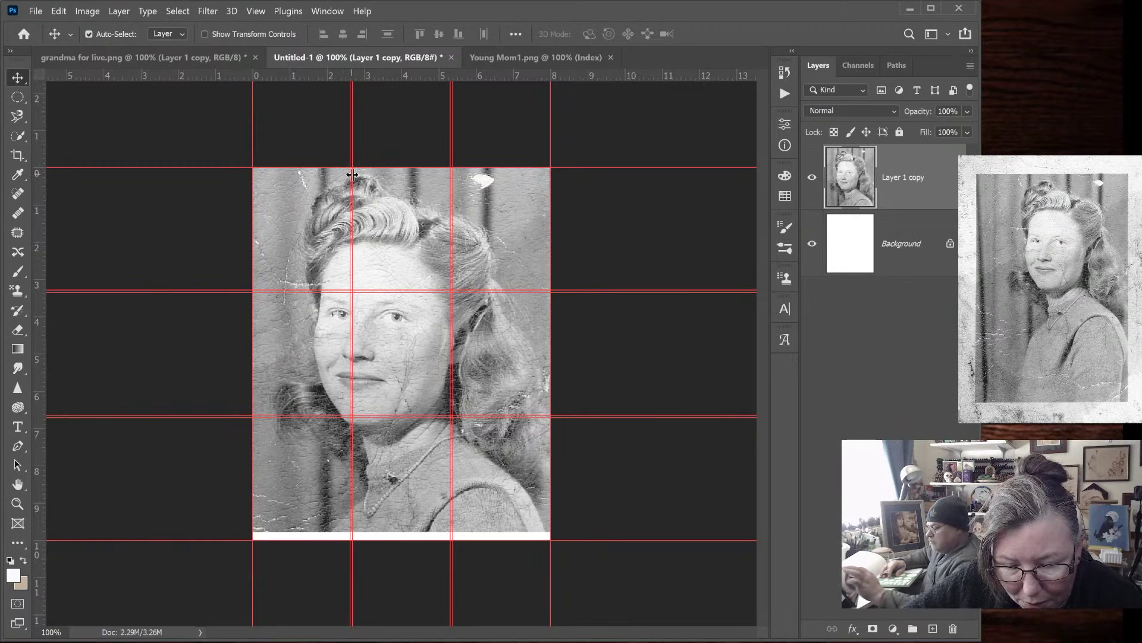
left_click_drag(474, 304, 469, 310)
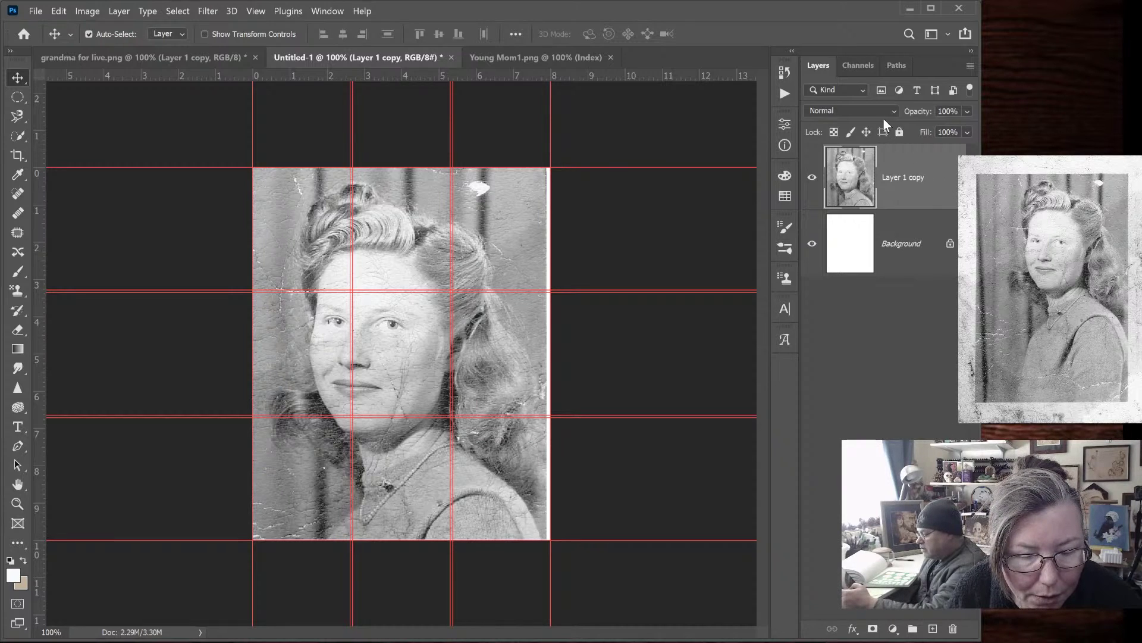
key("ctrl+j")
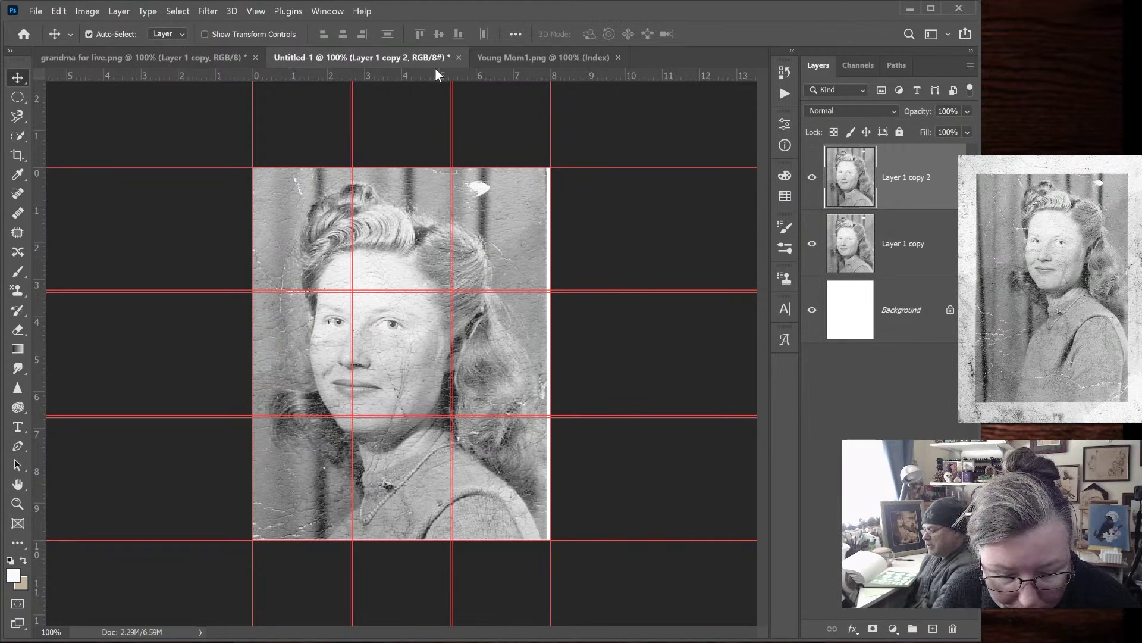
Try scaling the duplicated photo layer down to 91.42% proportionally, and undo the resize
key("ctrl+plus")
key("ctrl+plus")
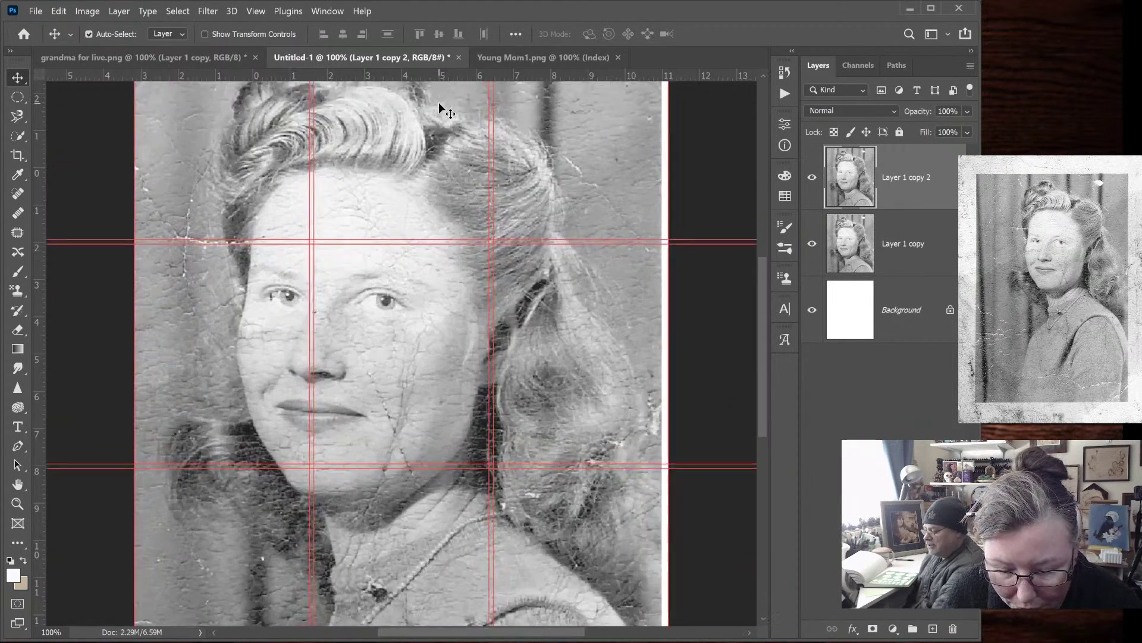
key("ctrl+minus")
key("ctrl+minus")
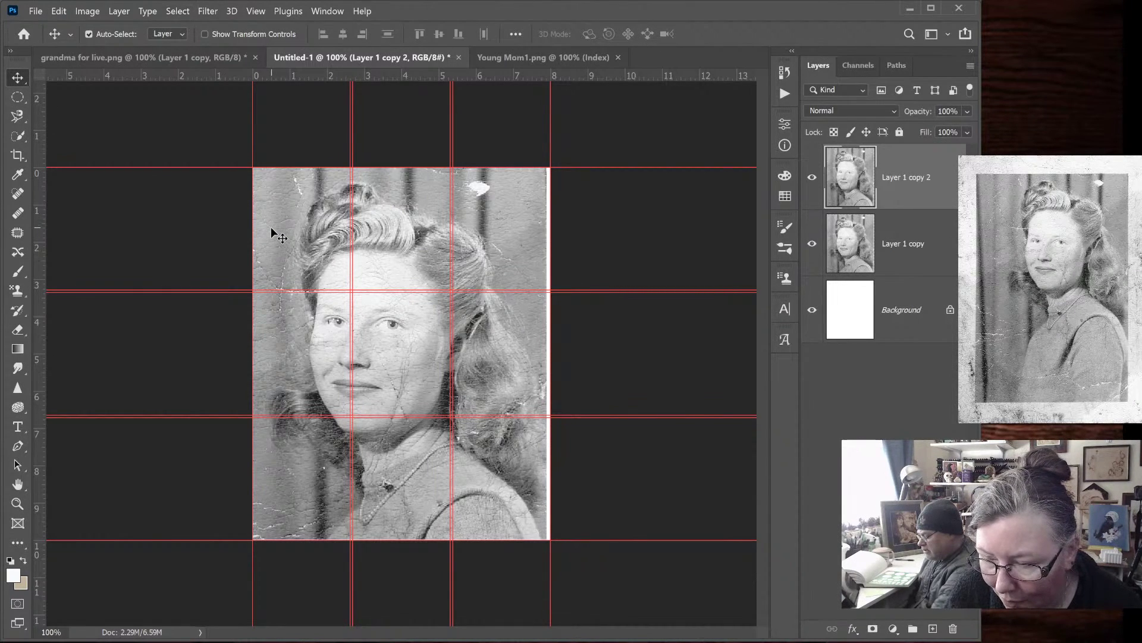
key("ctrl+t")
left_click_drag(546, 169, 507, 204)
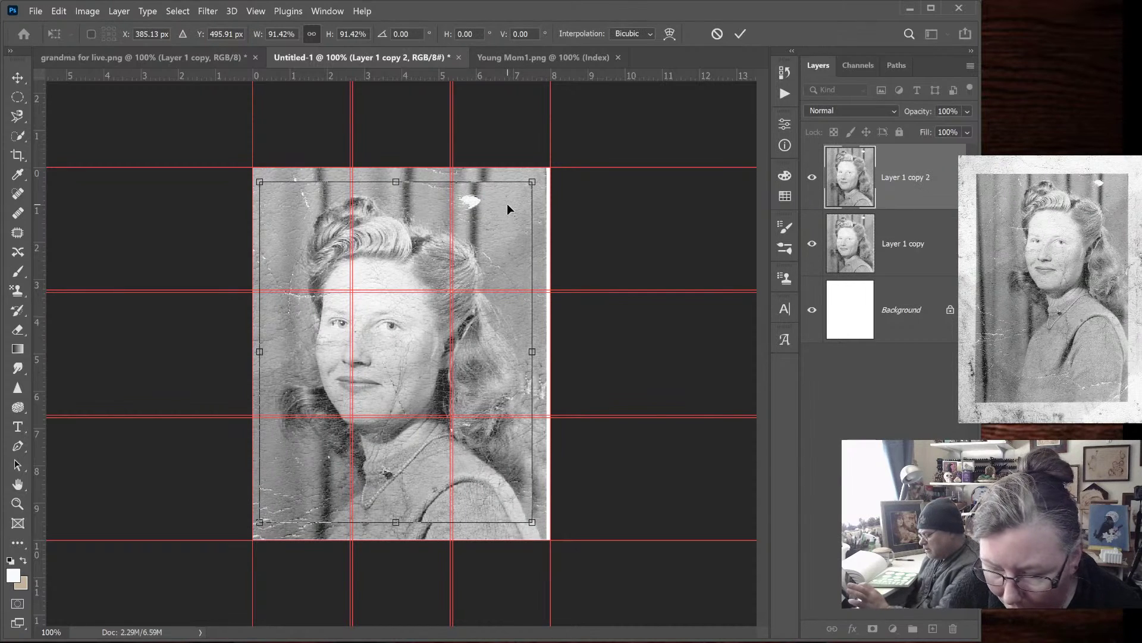
key("Return")
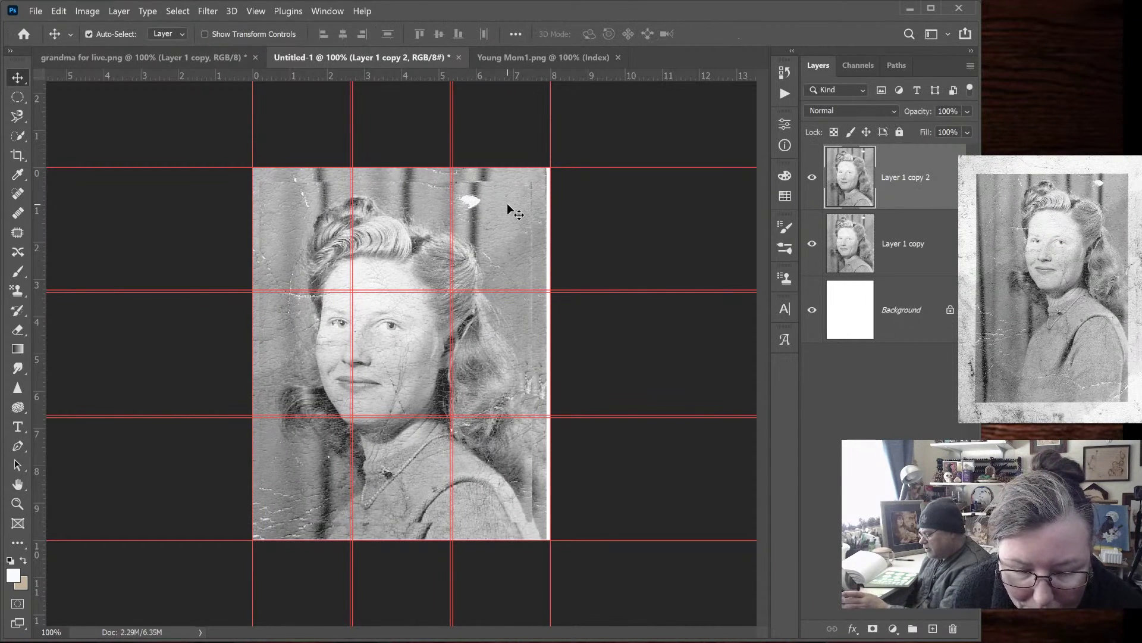
key("ctrl+z")
key("ctrl+shift+z")
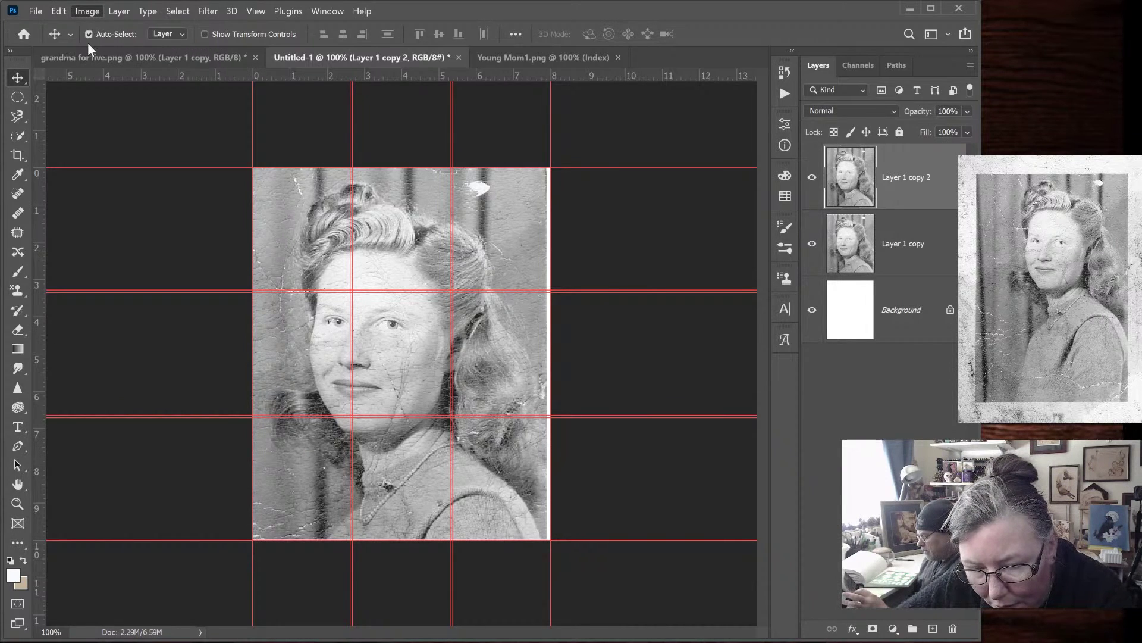
Darken the duplicated photo layer and strengthen its contrast with a tonal image adjustment
key("i")
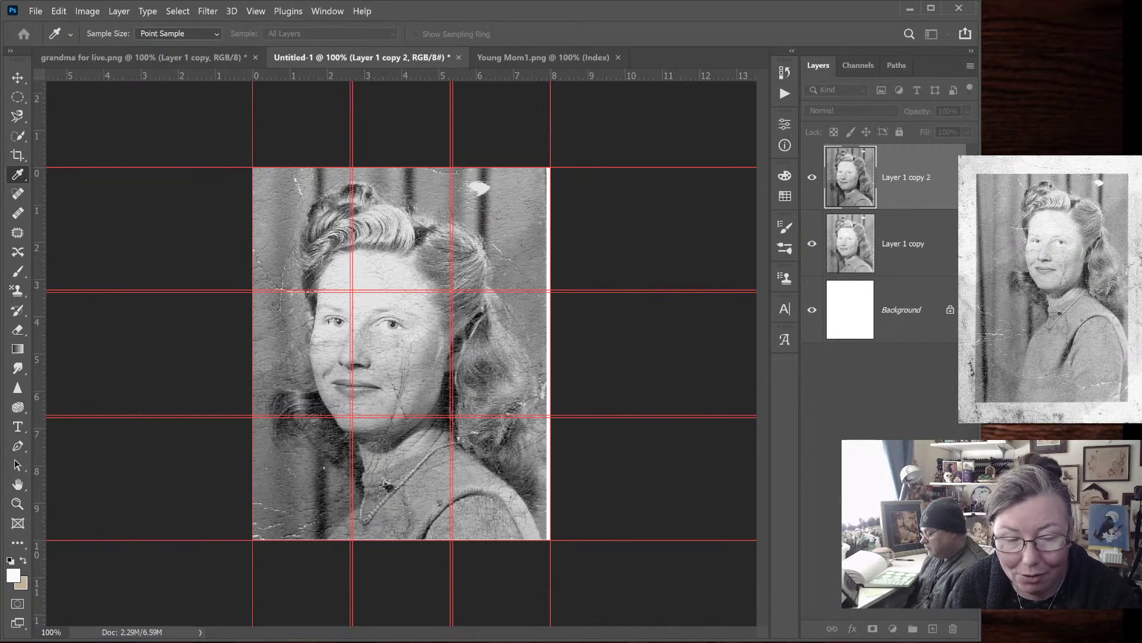
key("v")
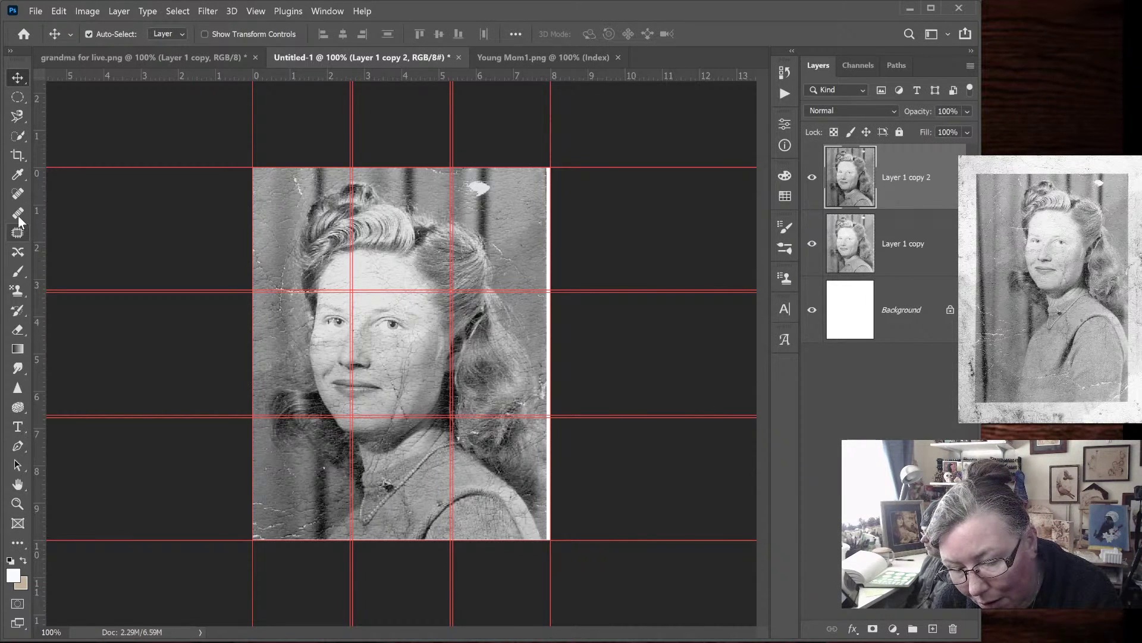
Heal the dark cracks running down the shaded cheek to the jaw using the Spot Healing Brush at size 18
left_click(19, 194)
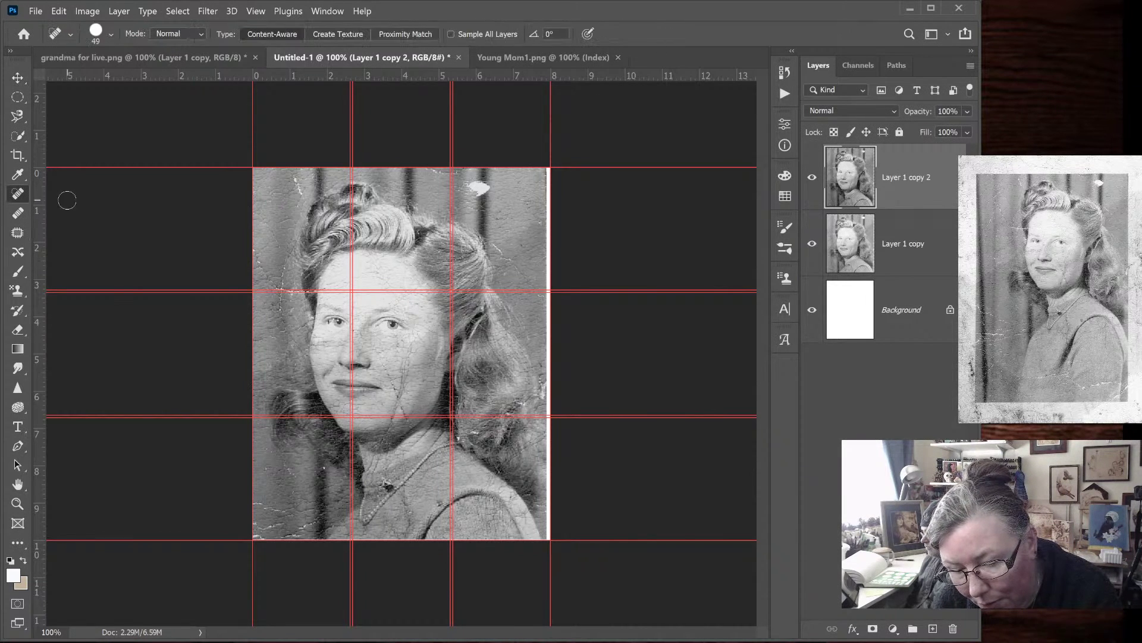
key("ctrl+plus")
key("ctrl+plus")
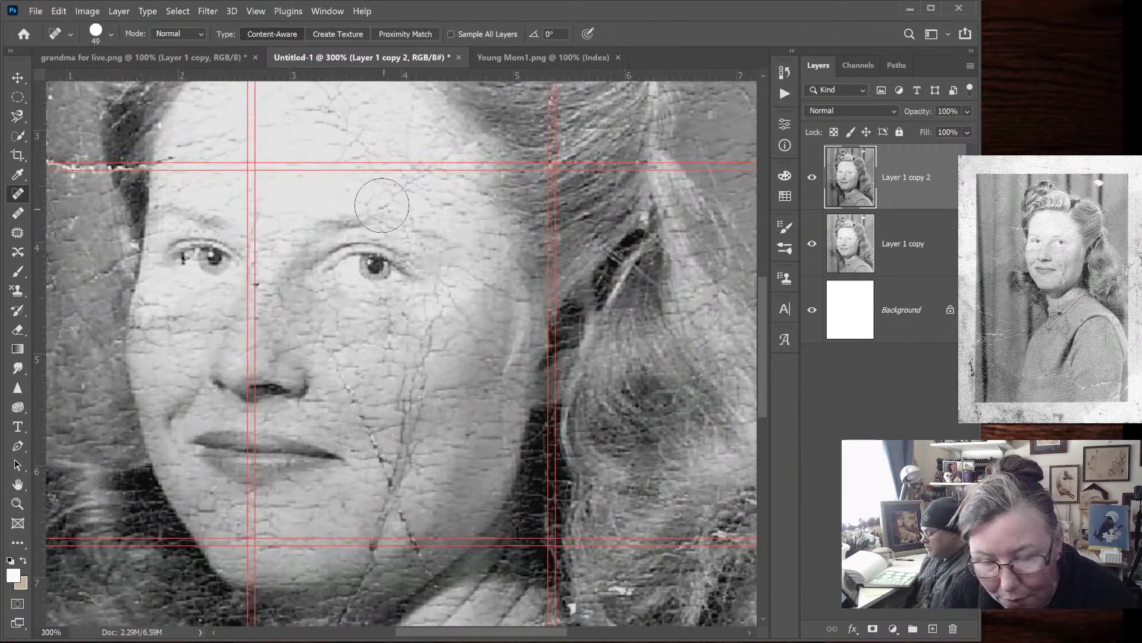
key("bracketleft")
key("bracketleft")
key("bracketleft")
key("bracketleft")
key("bracketleft")
key("bracketleft")
mouse_move(387, 506)
left_mouse_down()
mouse_move(397, 472)
mouse_move(383, 453)
mouse_move(399, 507)
left_mouse_up()
mouse_move(382, 462)
left_mouse_down()
mouse_move(388, 484)
mouse_move(403, 463)
left_mouse_up()
mouse_move(386, 501)
left_mouse_down()
mouse_move(386, 519)
mouse_move(402, 516)
left_mouse_up()
mouse_move(409, 528)
left_mouse_down()
mouse_move(416, 543)
mouse_move(378, 526)
mouse_move(373, 536)
mouse_move(384, 537)
mouse_move(381, 509)
mouse_move(411, 461)
mouse_move(412, 448)
mouse_move(394, 497)
mouse_move(374, 438)
mouse_move(401, 393)
left_mouse_up()
left_click(378, 541)
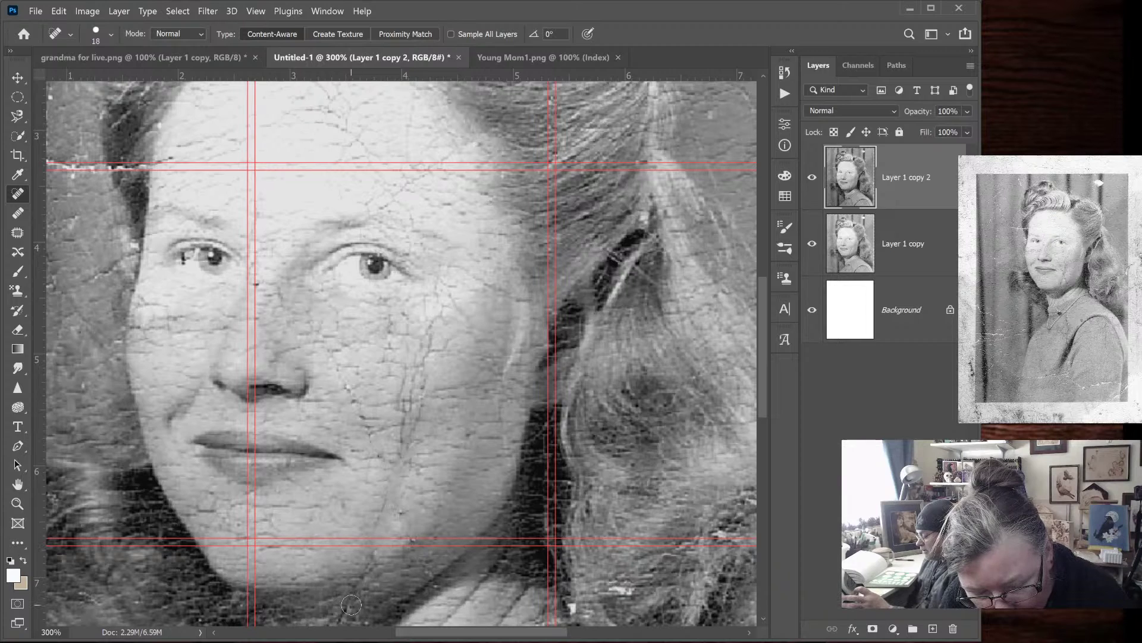
Spot-heal the short cracks beside the nose and in the middle of the shaded cheek
left_click_drag(337, 374, 348, 387)
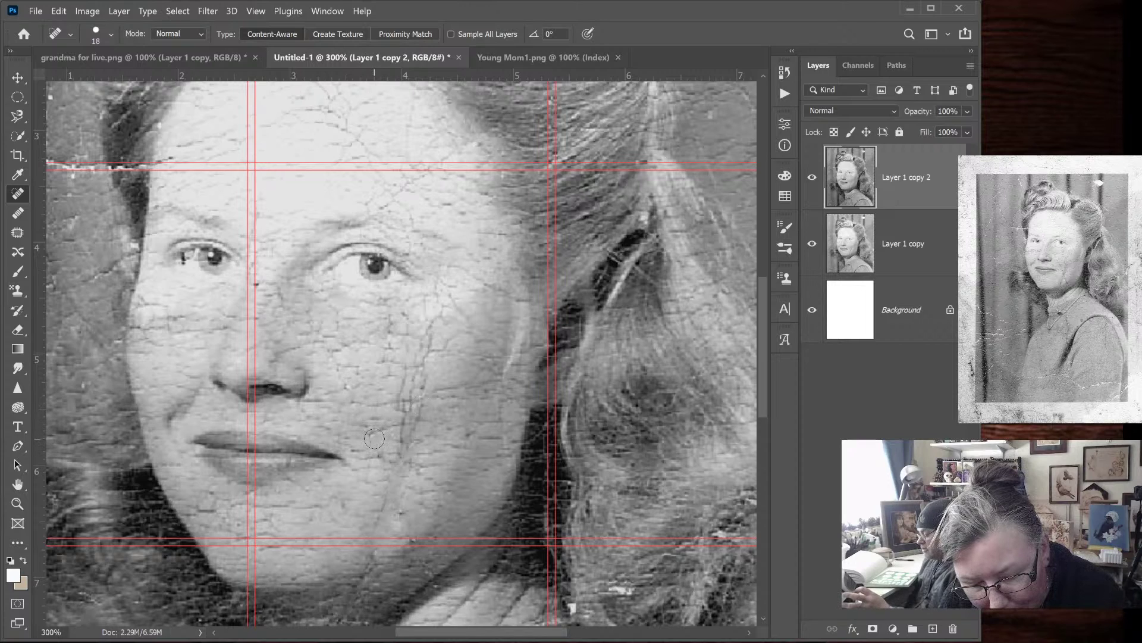
mouse_move(404, 382)
left_mouse_down()
mouse_move(407, 415)
mouse_move(412, 383)
left_mouse_up()
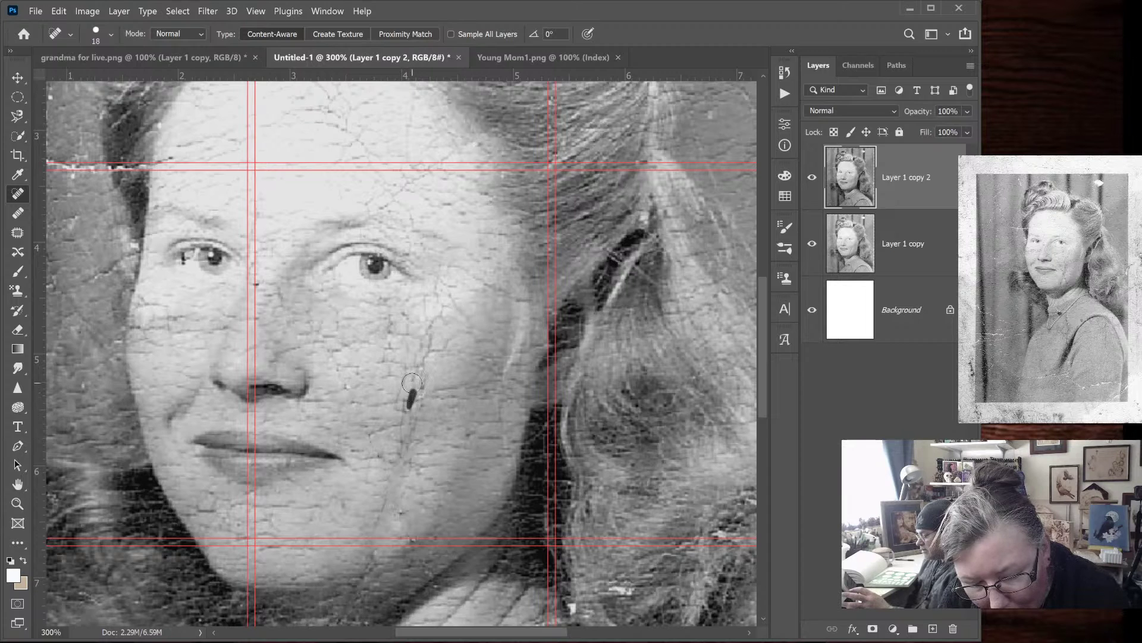
key("ctrl+minus")
key("ctrl+minus")
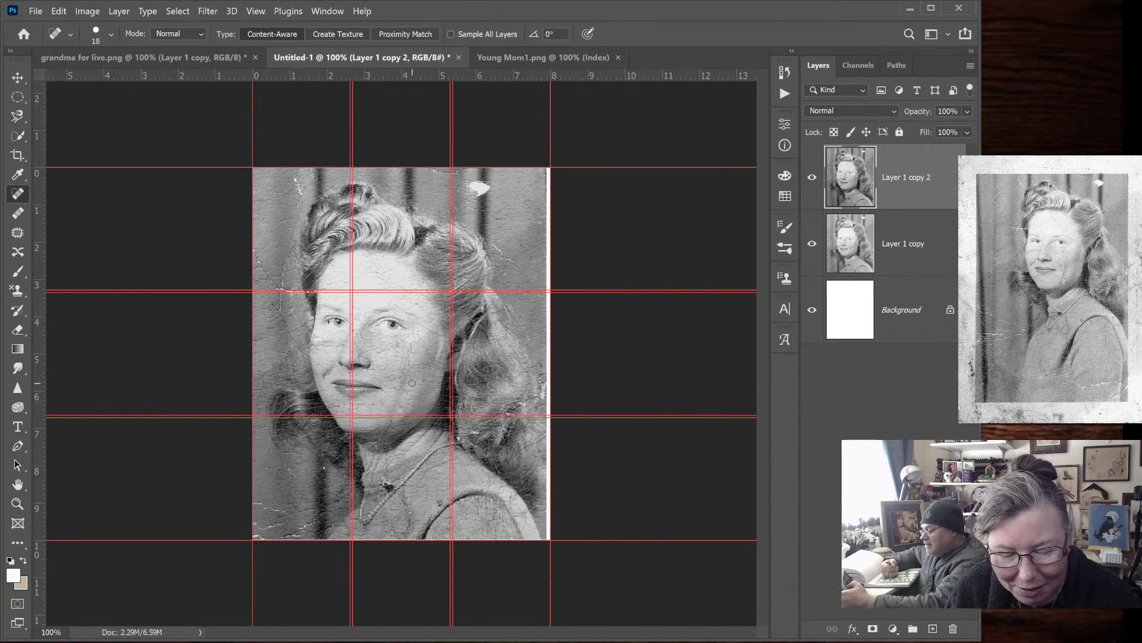
Spot-heal the remaining cracks under the chin, on the neck and along the lower and middle cheek
key("ctrl+plus")
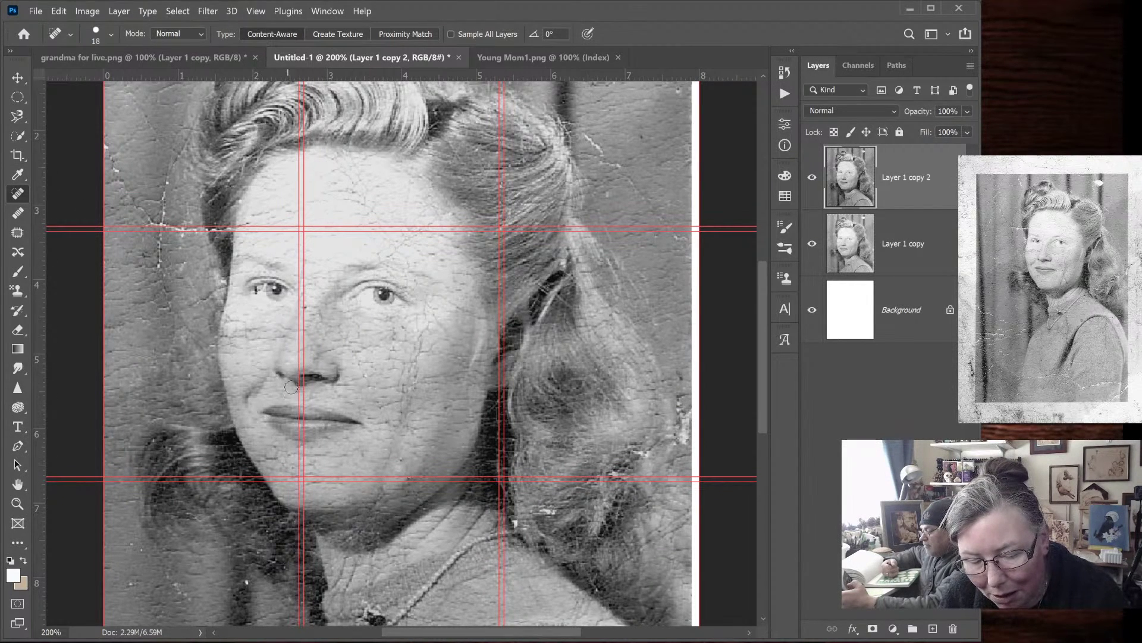
left_click_drag(363, 522, 364, 521)
mouse_move(347, 565)
left_mouse_down()
mouse_move(338, 580)
mouse_move(352, 574)
mouse_move(344, 561)
mouse_move(348, 572)
left_mouse_up()
left_click_drag(388, 452, 385, 438)
mouse_move(394, 451)
left_mouse_down()
mouse_move(408, 422)
mouse_move(385, 443)
left_mouse_up()
mouse_move(381, 487)
left_mouse_down()
mouse_move(376, 463)
mouse_move(390, 479)
left_mouse_up()
left_click(417, 391)
left_click_drag(410, 414, 403, 418)
mouse_move(412, 415)
left_mouse_down()
mouse_move(397, 419)
mouse_move(408, 399)
left_mouse_up()
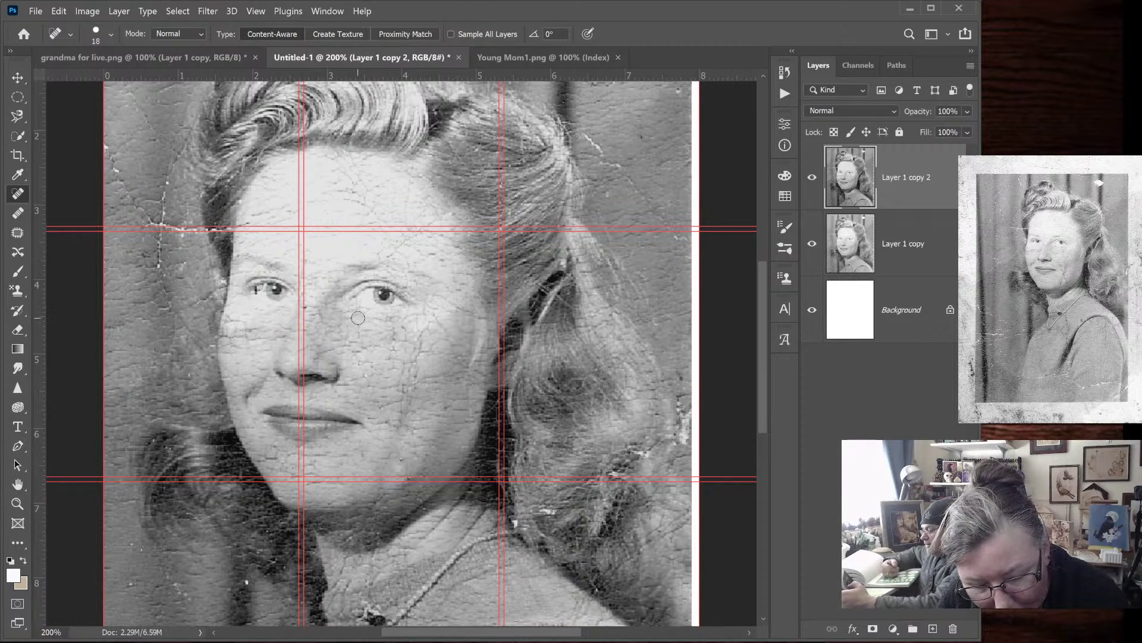
Retouch cracks on the lower cheek and below the eye with the Healing Brush, sampling skin beside the mouth
left_click(22, 232)
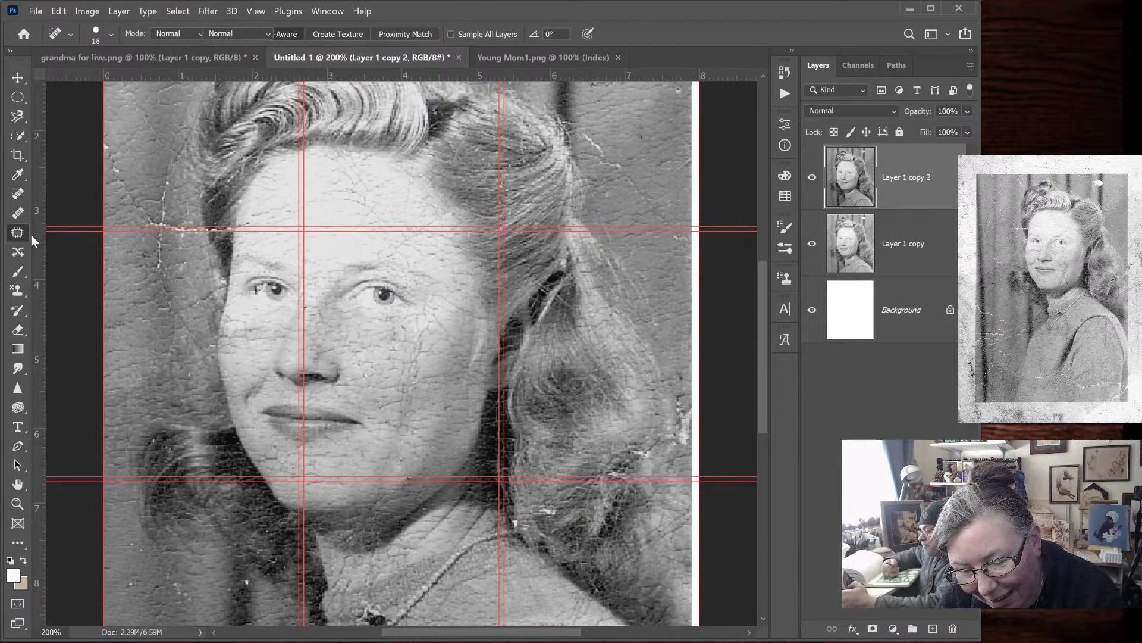
left_click(22, 191)
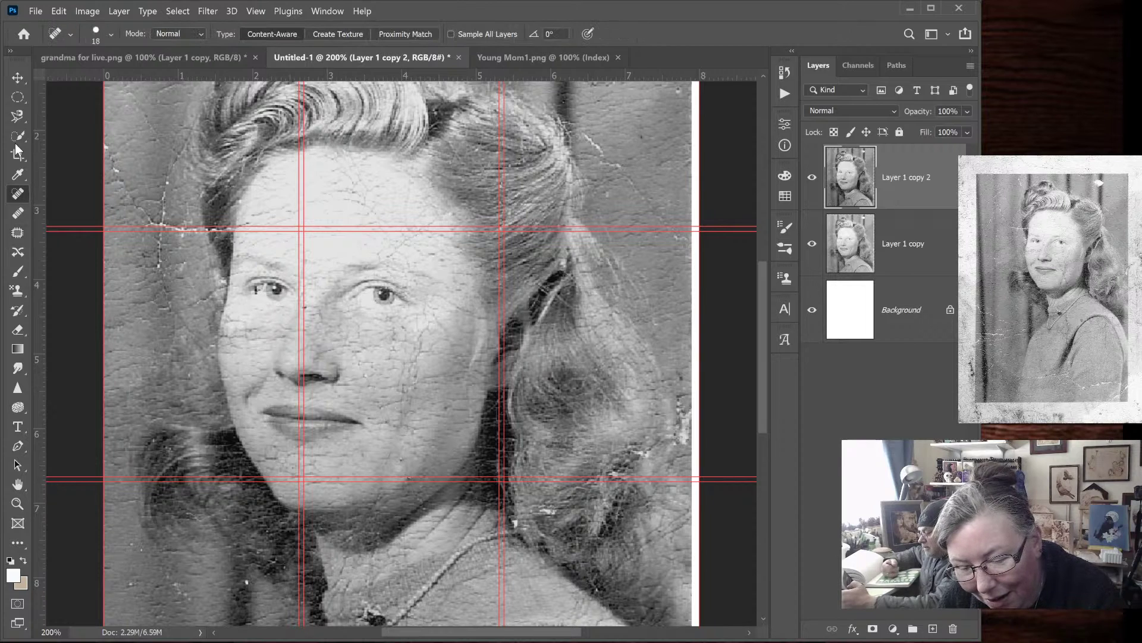
left_click(17, 213)
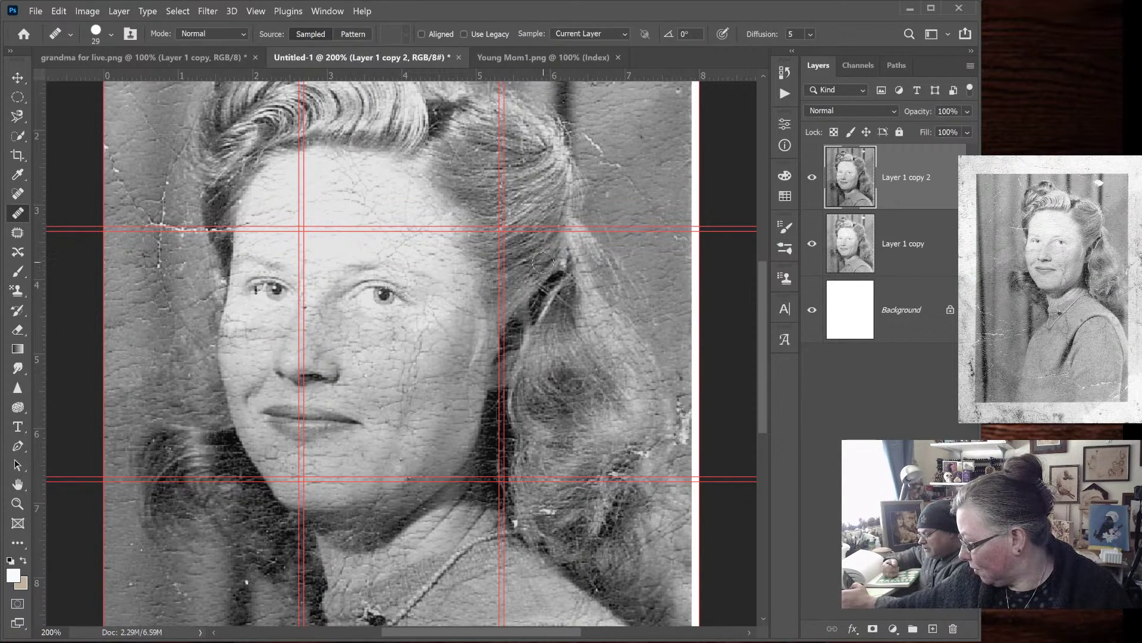
left_click(361, 446, "alt")
mouse_move(399, 439)
left_mouse_down()
mouse_move(385, 457)
mouse_move(394, 440)
left_mouse_up()
left_click(379, 365)
left_click(360, 337)
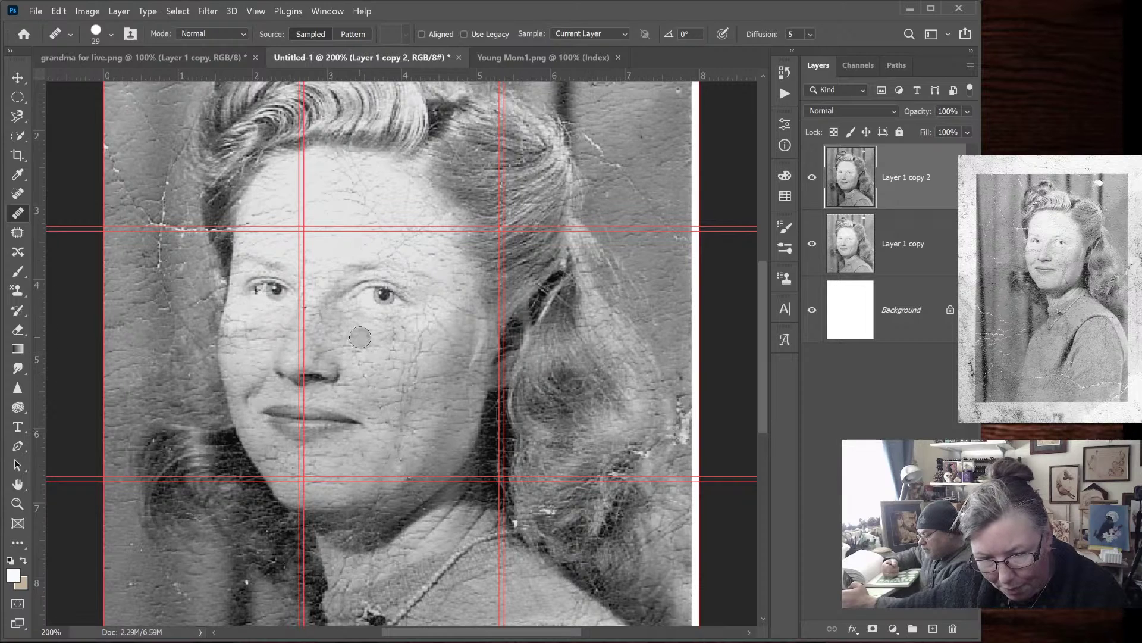
left_click(236, 419, "alt")
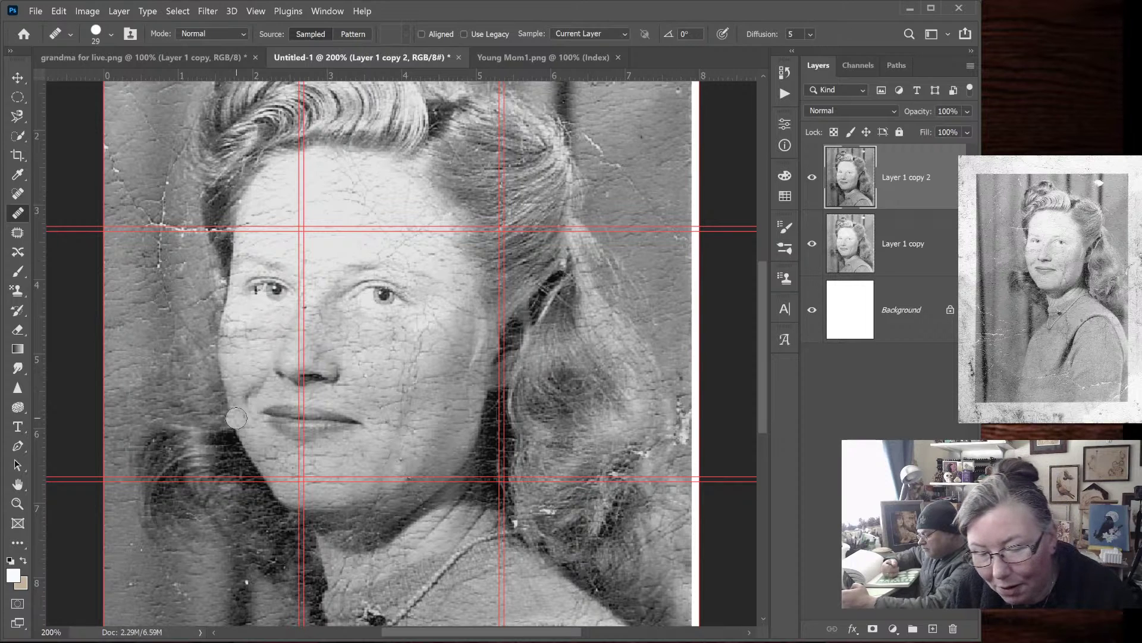
Spot-heal a mark on the lower cheek and the white damage beside the hair at the photo's edge
left_click(17, 193)
mouse_move(403, 421)
left_mouse_down()
mouse_move(407, 410)
mouse_move(404, 420)
left_mouse_up()
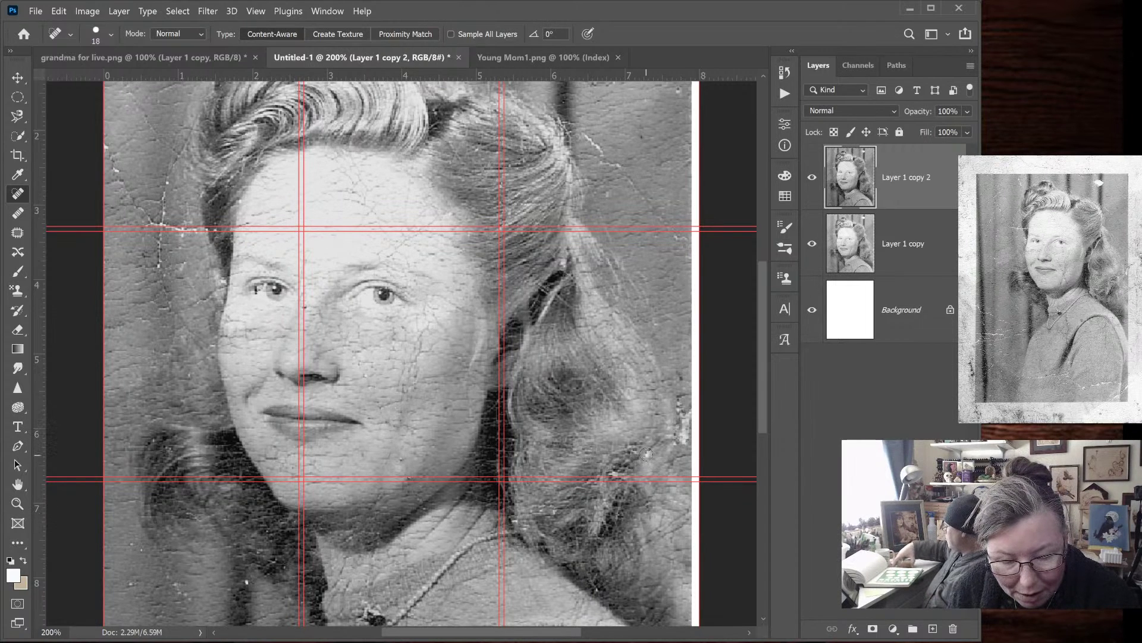
left_click_drag(764, 274, 763, 320)
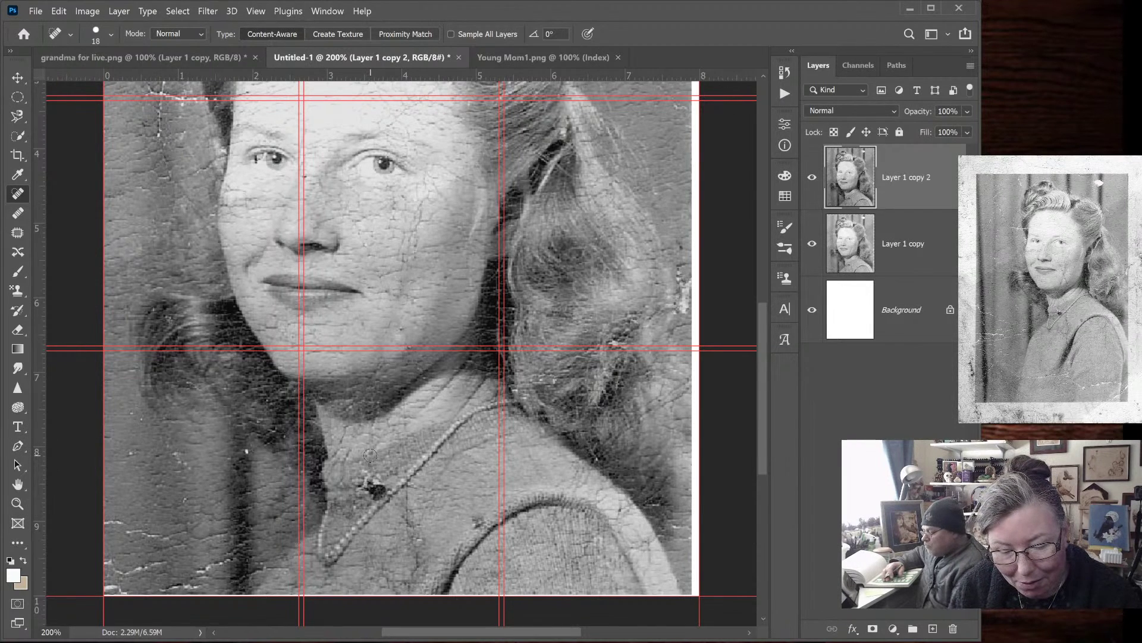
left_click_drag(763, 366, 762, 351)
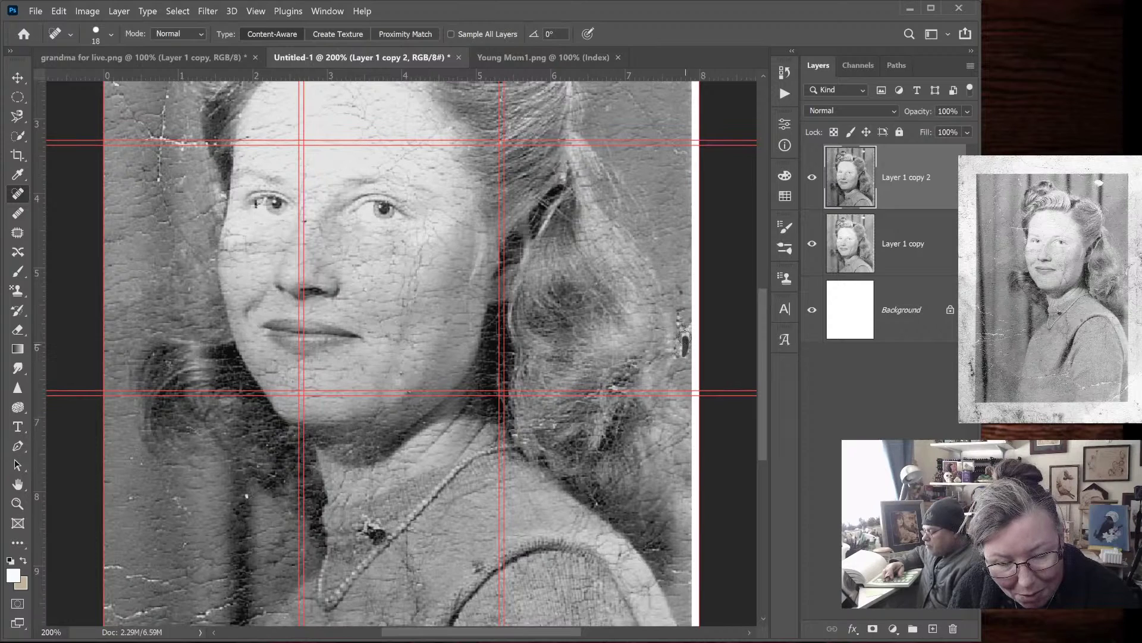
left_click_drag(761, 350, 755, 279)
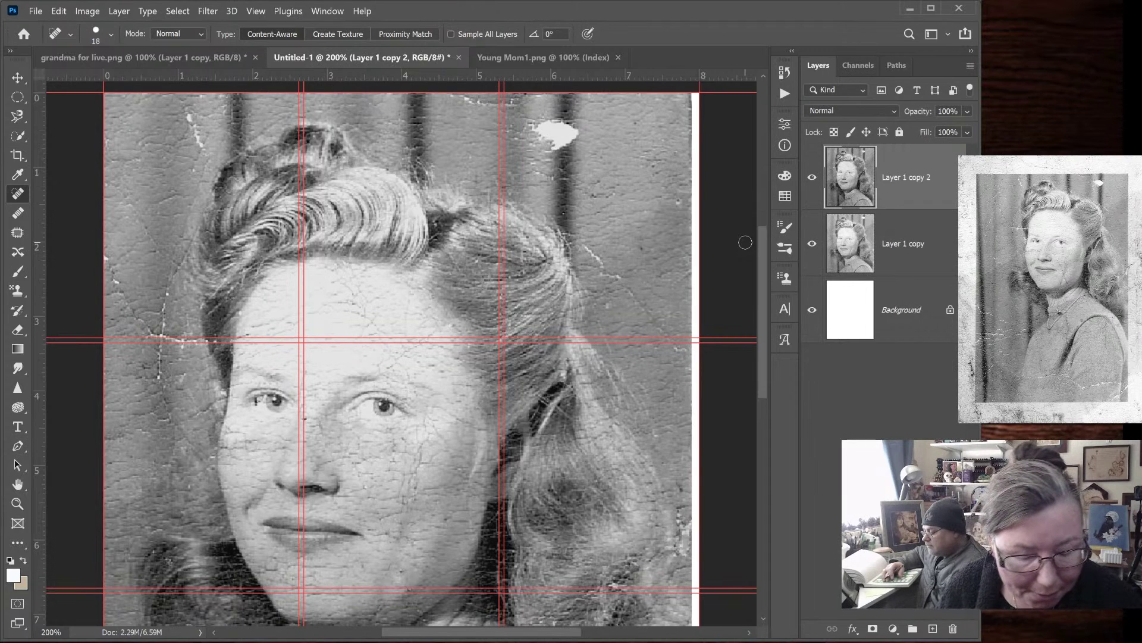
key("ctrl+minus")
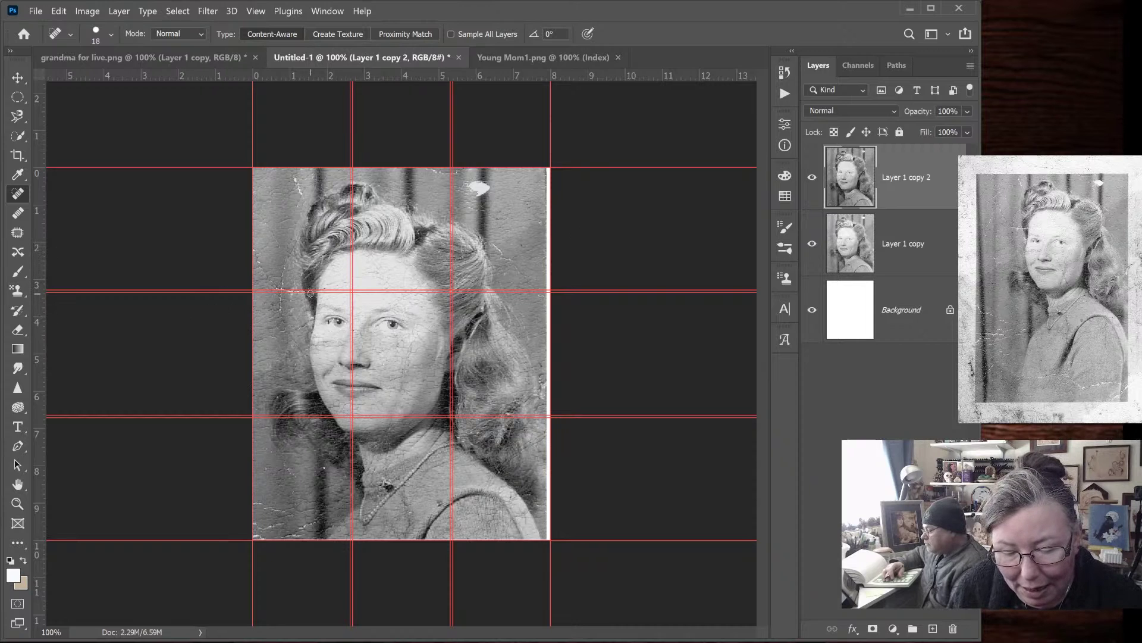
key("ctrl+plus")
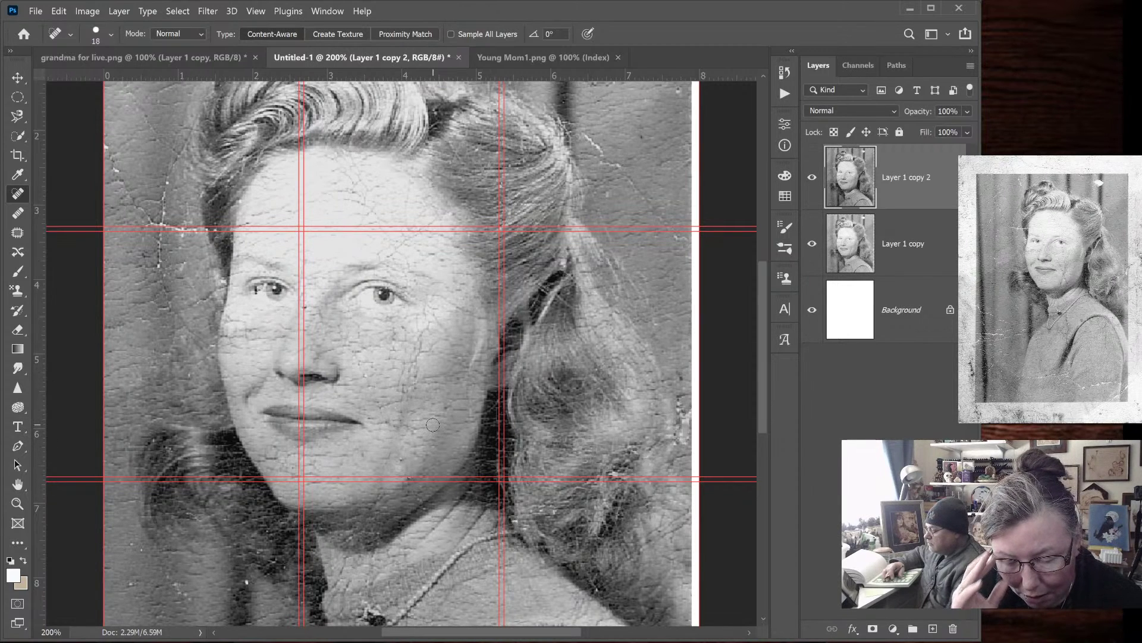
Add a new empty layer above the photo, select Layer 1 copy 2, and hide Layer 1 copy and Background
left_click(933, 629)
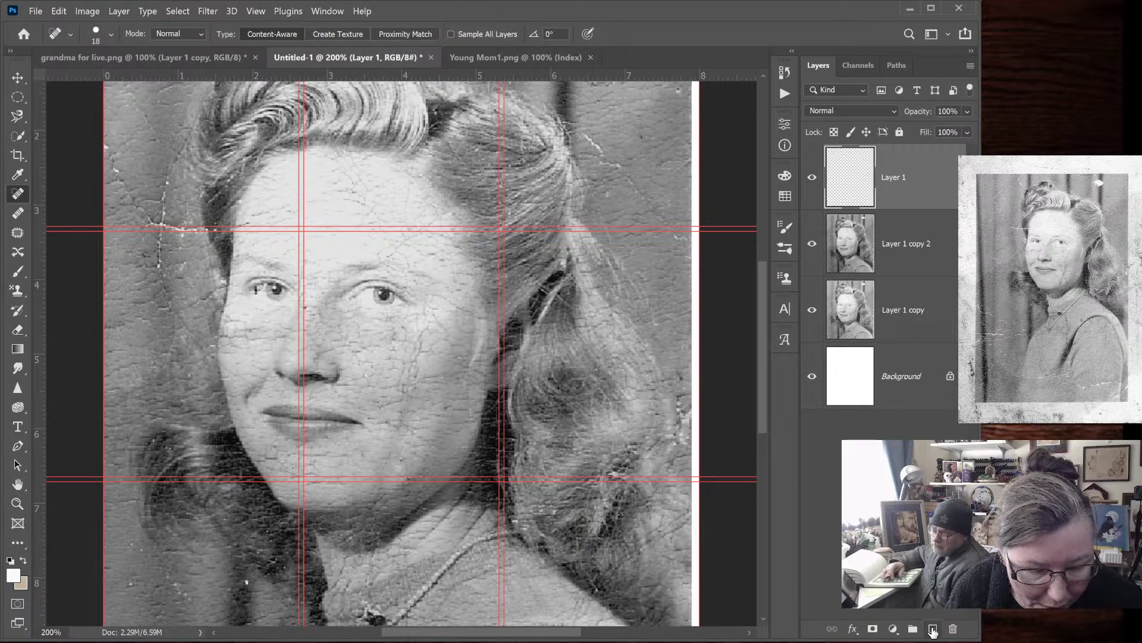
left_click(827, 265)
left_click(812, 309)
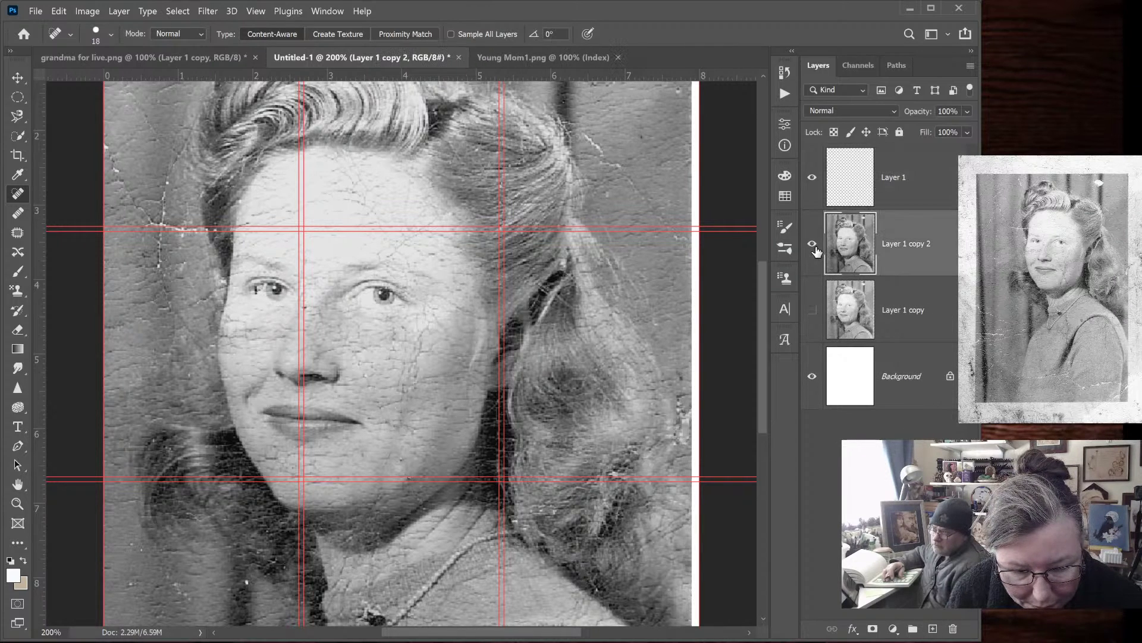
left_click(812, 243)
left_click(813, 377)
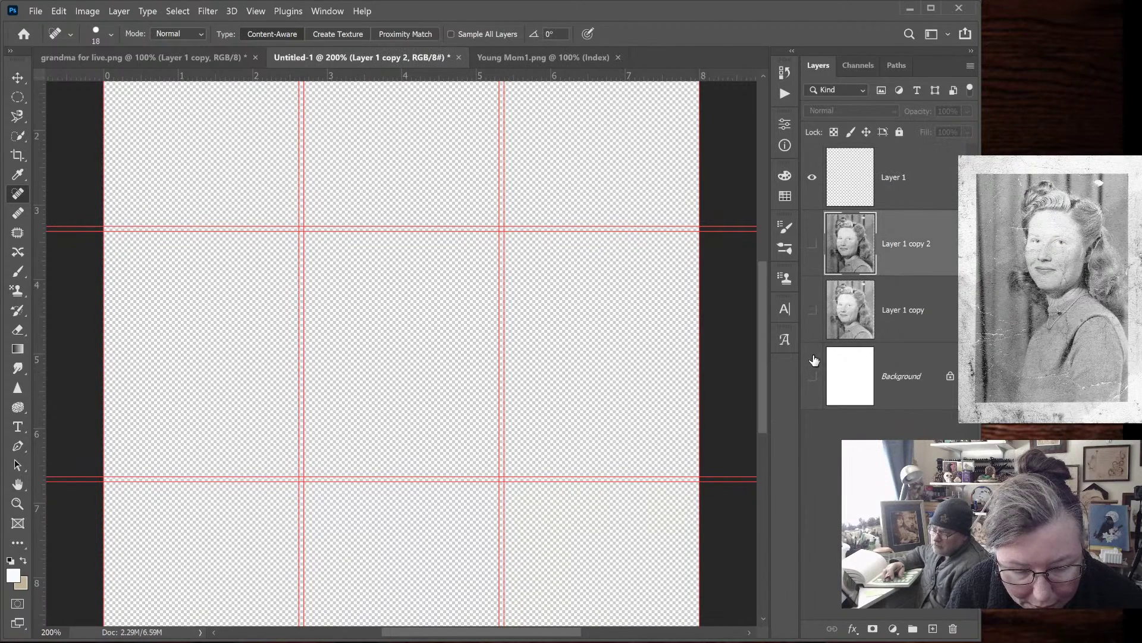
left_click(813, 244)
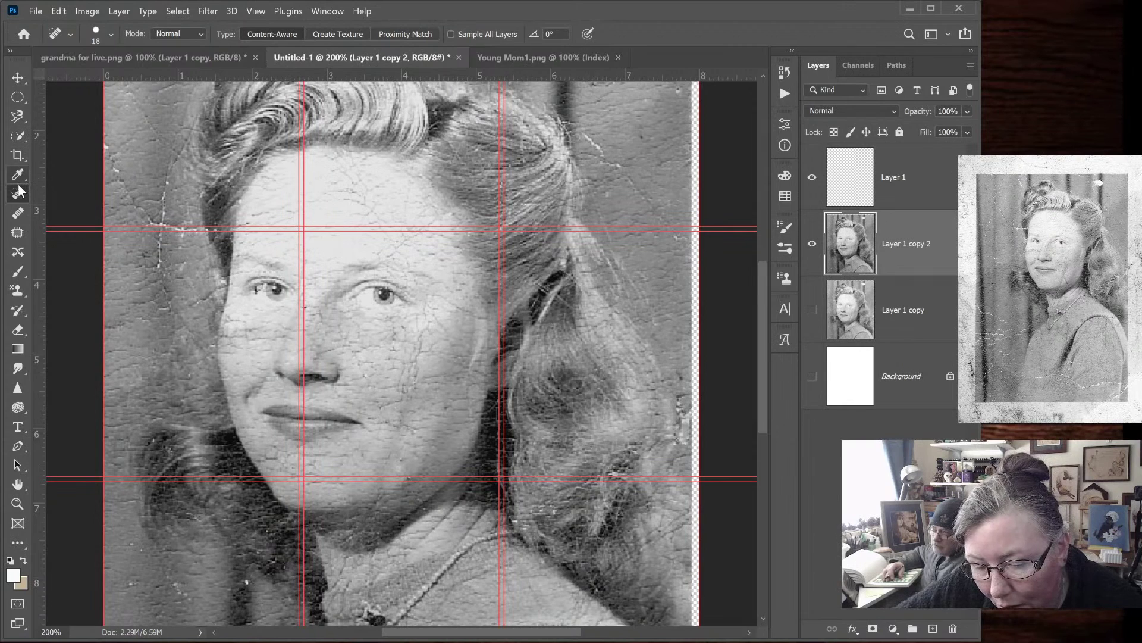
Switch to the Brush tool, reset the default colours and choose dark blue as the foreground colour
left_click(18, 270)
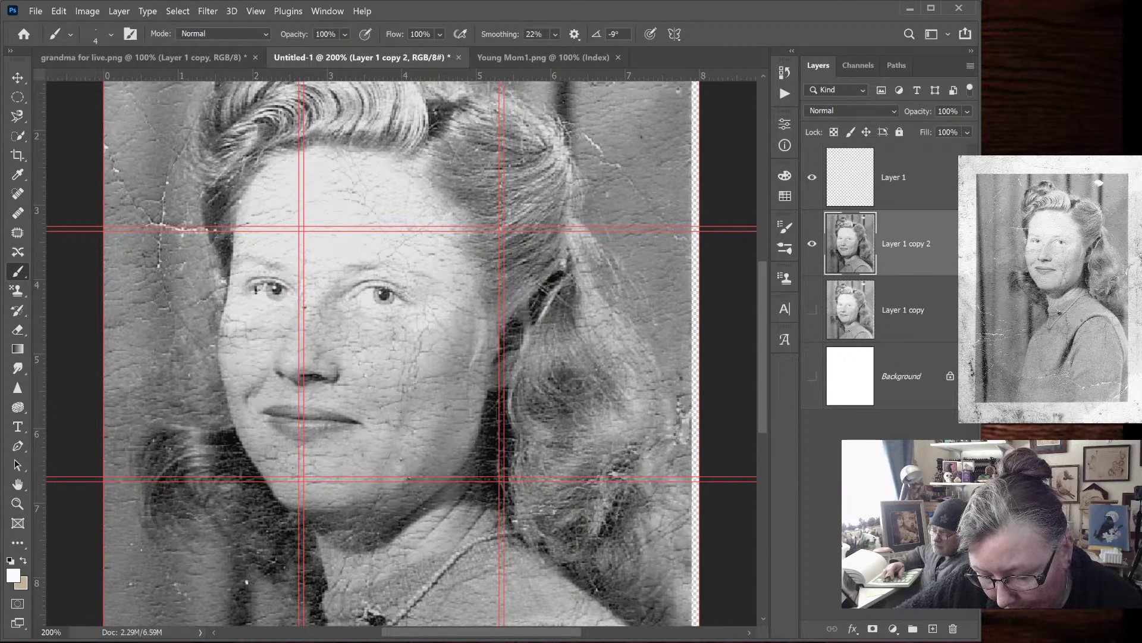
left_click(10, 561)
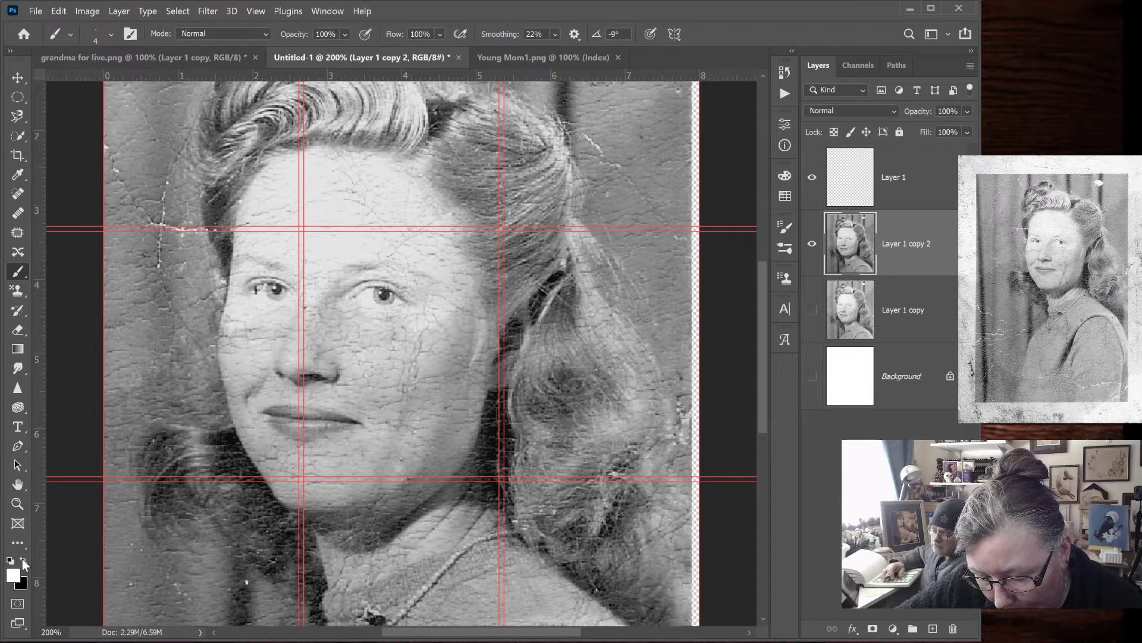
left_click(24, 560)
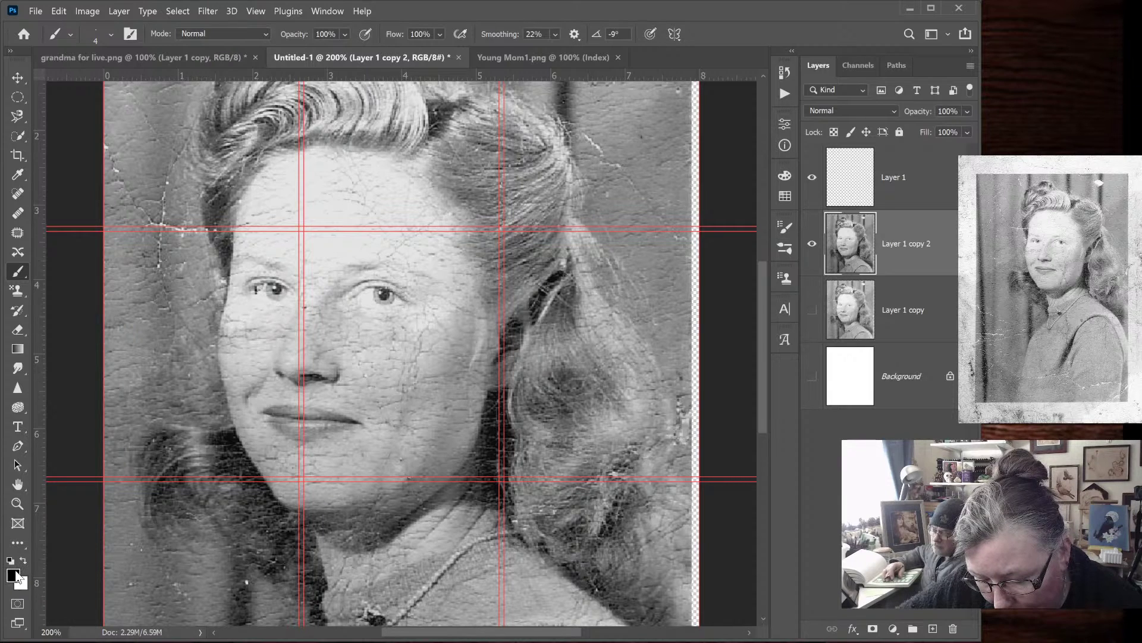
key("i")
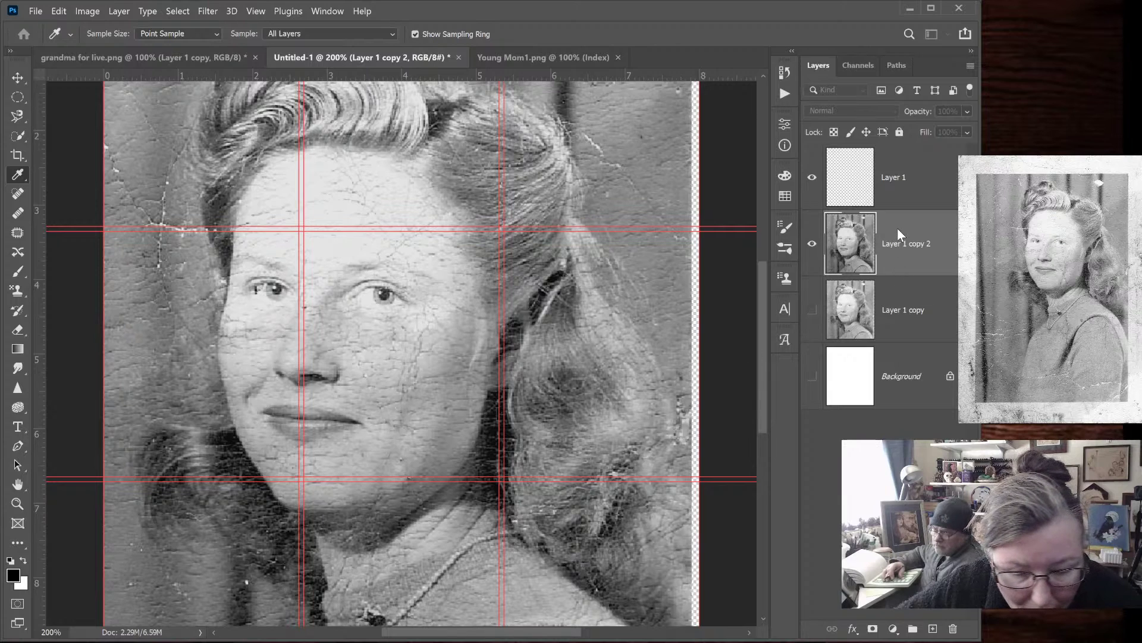
key("b")
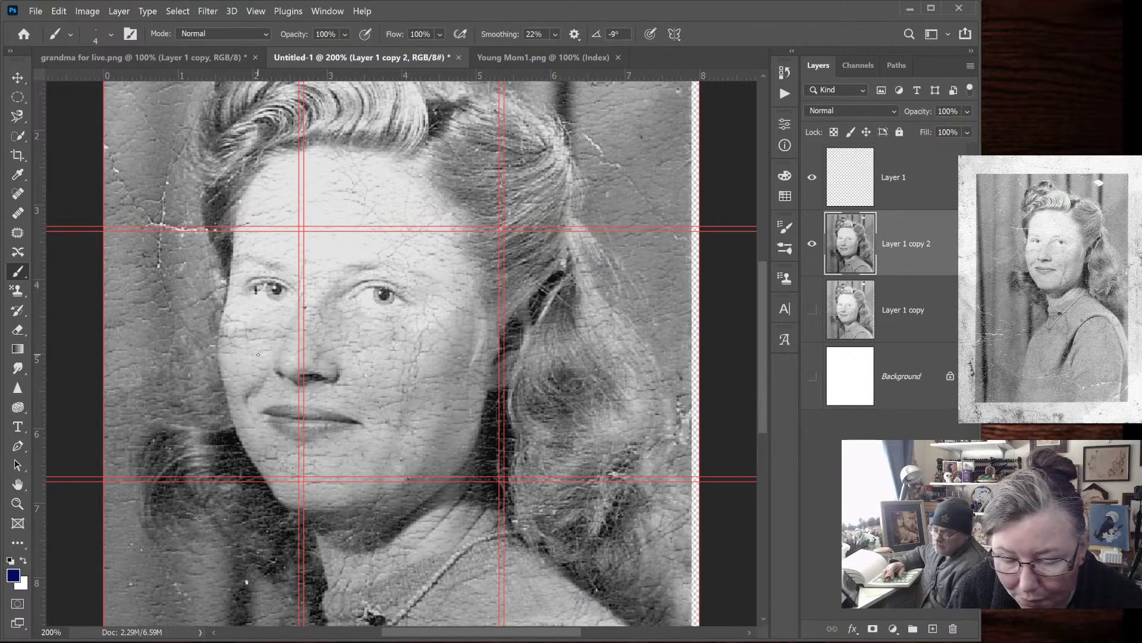
Outline the nostrils and side of the nose in dark blue on Layer 1 copy 2 with a size 3 brush
key("ctrl+plus")
key("ctrl+plus")
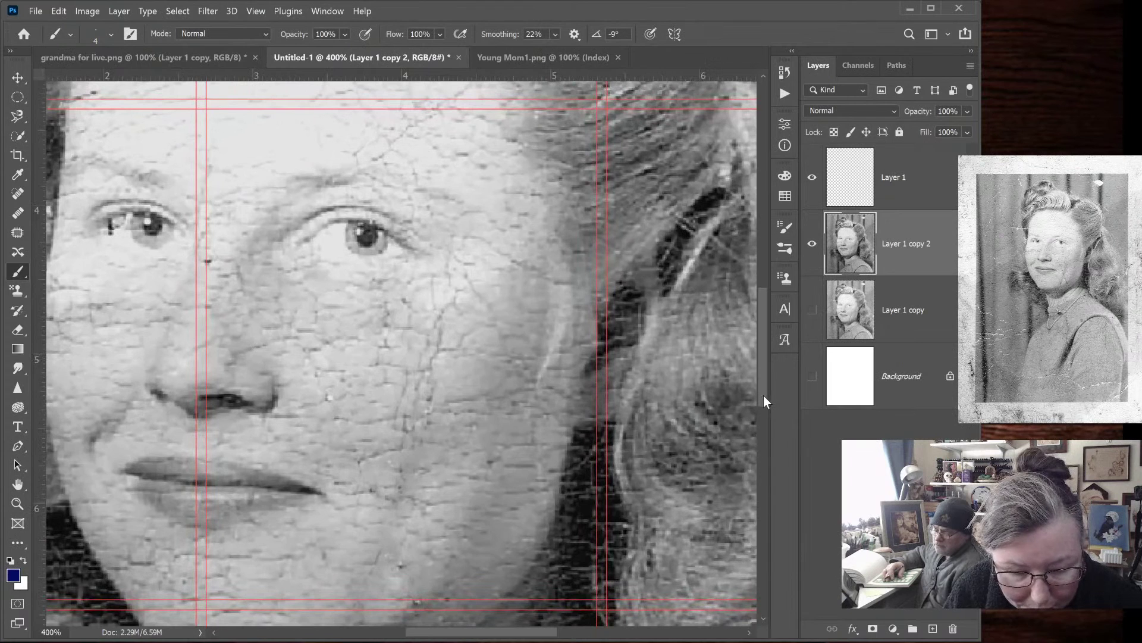
left_click_drag(765, 369, 767, 344)
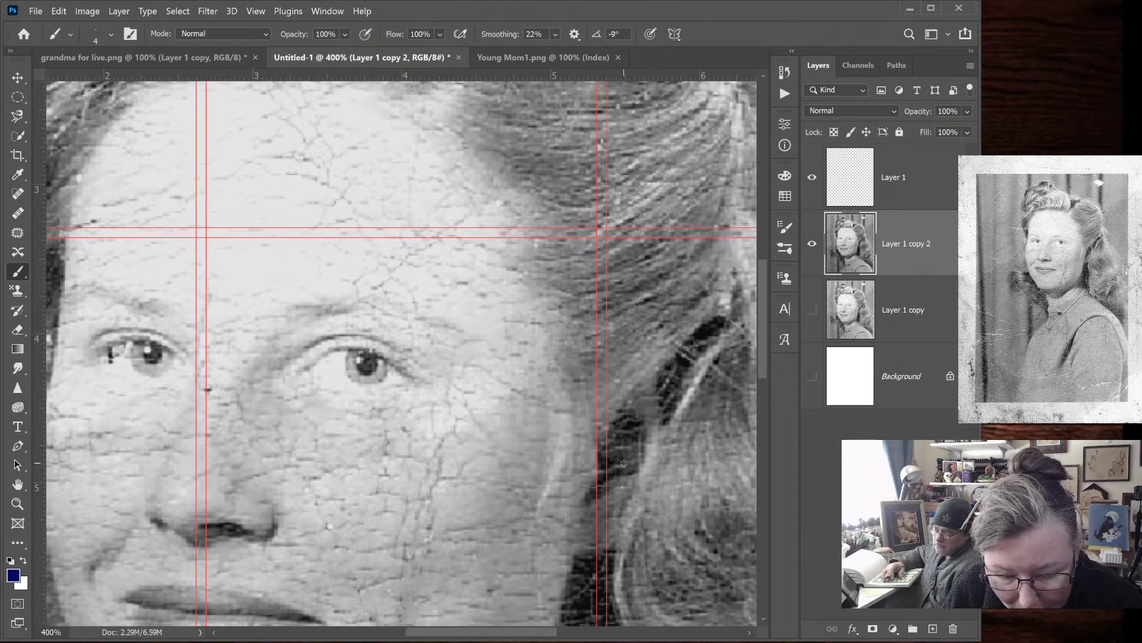
left_click_drag(458, 635, 443, 635)
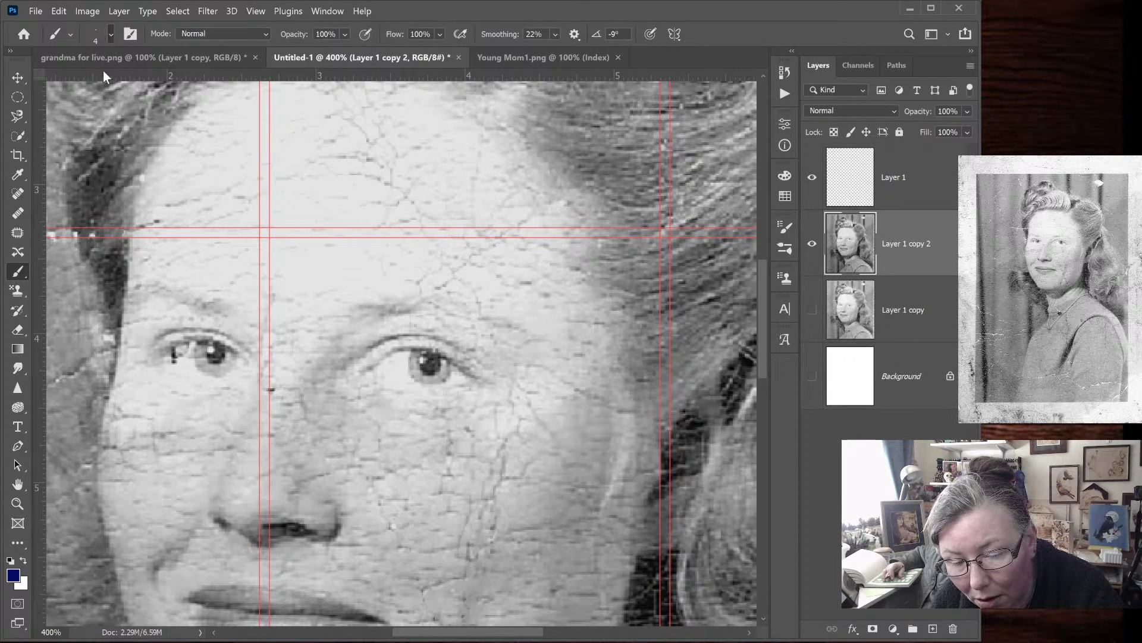
key("bracketright")
key("bracketright")
key("bracketright")
key("bracketright")
key("bracketright")
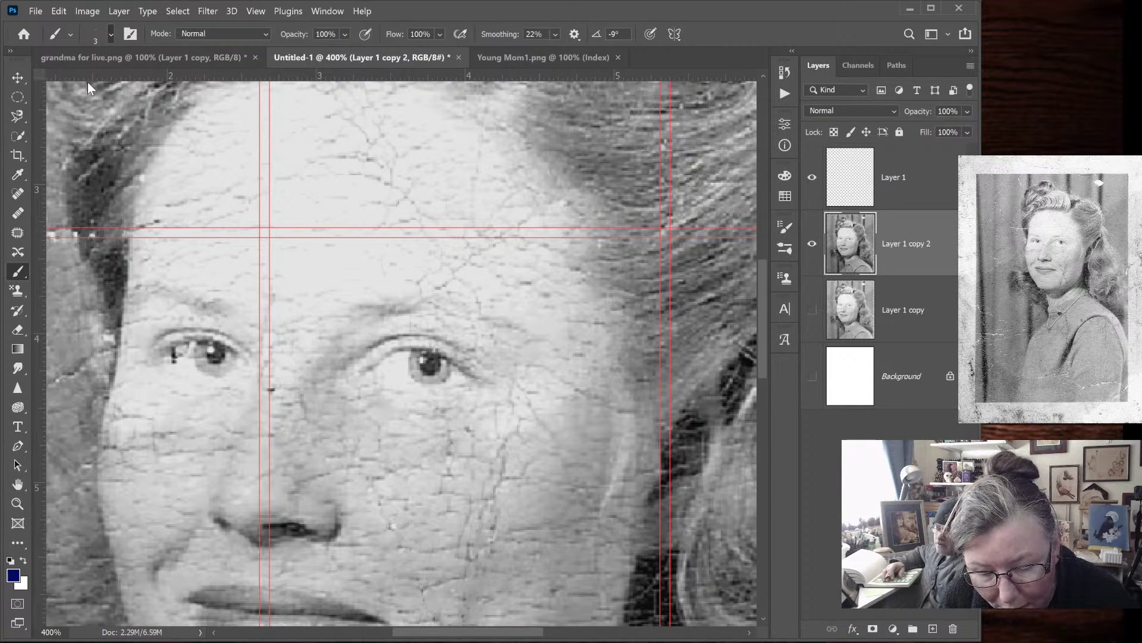
mouse_move(332, 501)
left_mouse_down()
mouse_move(340, 529)
mouse_move(327, 539)
mouse_move(270, 523)
mouse_move(294, 535)
mouse_move(281, 531)
mouse_move(273, 548)
mouse_move(224, 519)
mouse_move(213, 518)
mouse_move(225, 532)
mouse_move(214, 528)
mouse_move(207, 504)
left_mouse_up()
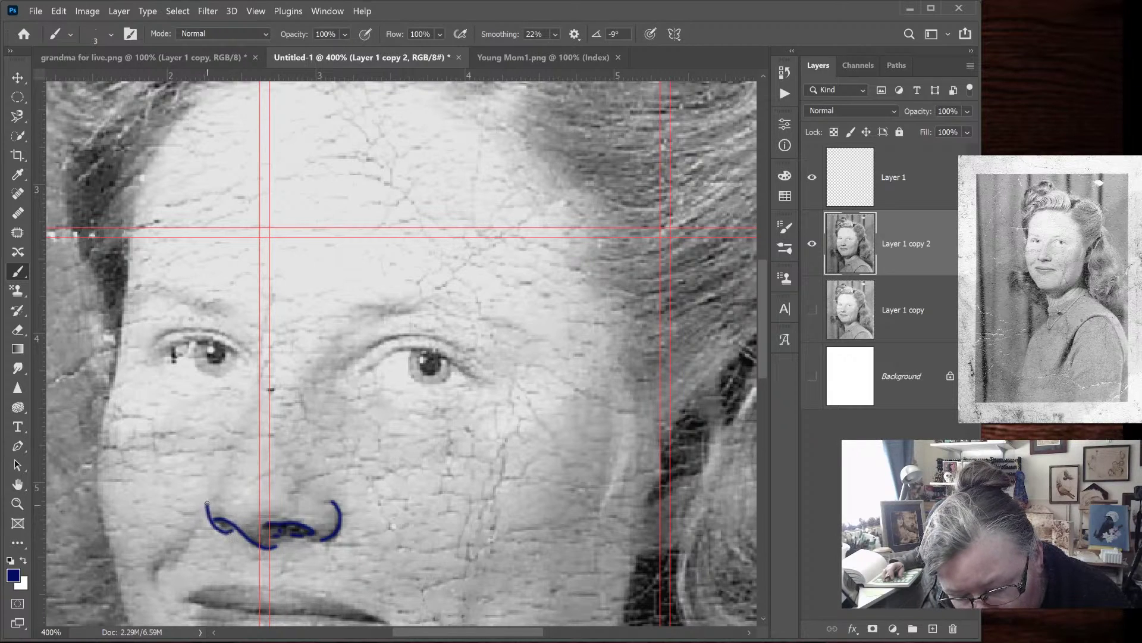
mouse_move(233, 450)
left_mouse_down()
mouse_move(223, 508)
mouse_move(206, 508)
left_mouse_up()
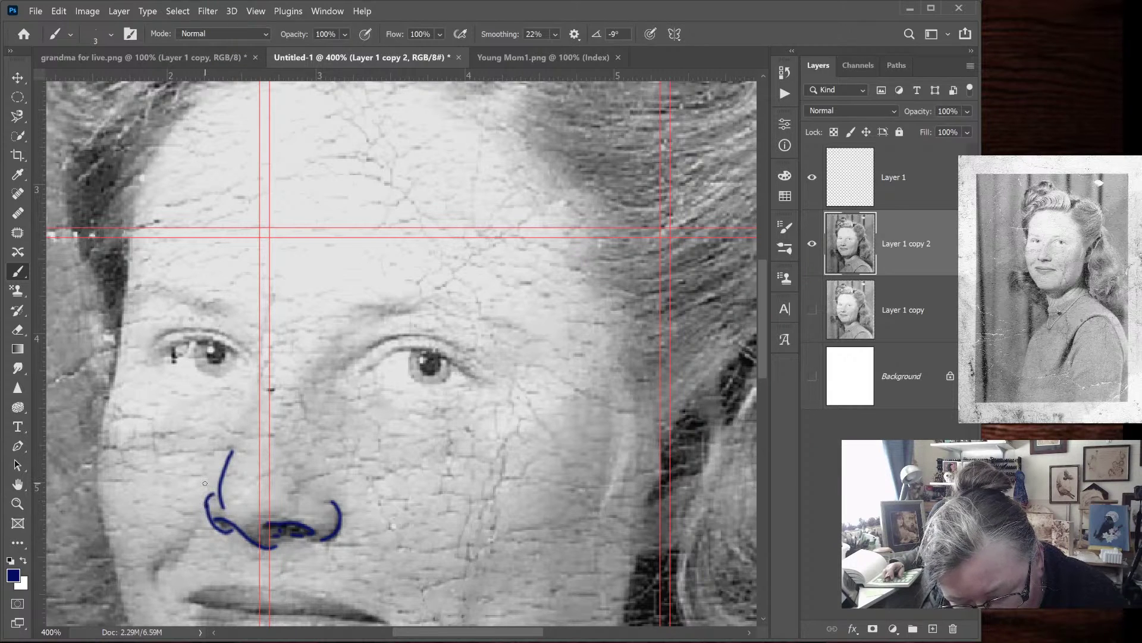
key("ctrl+minus")
key("ctrl+minus")
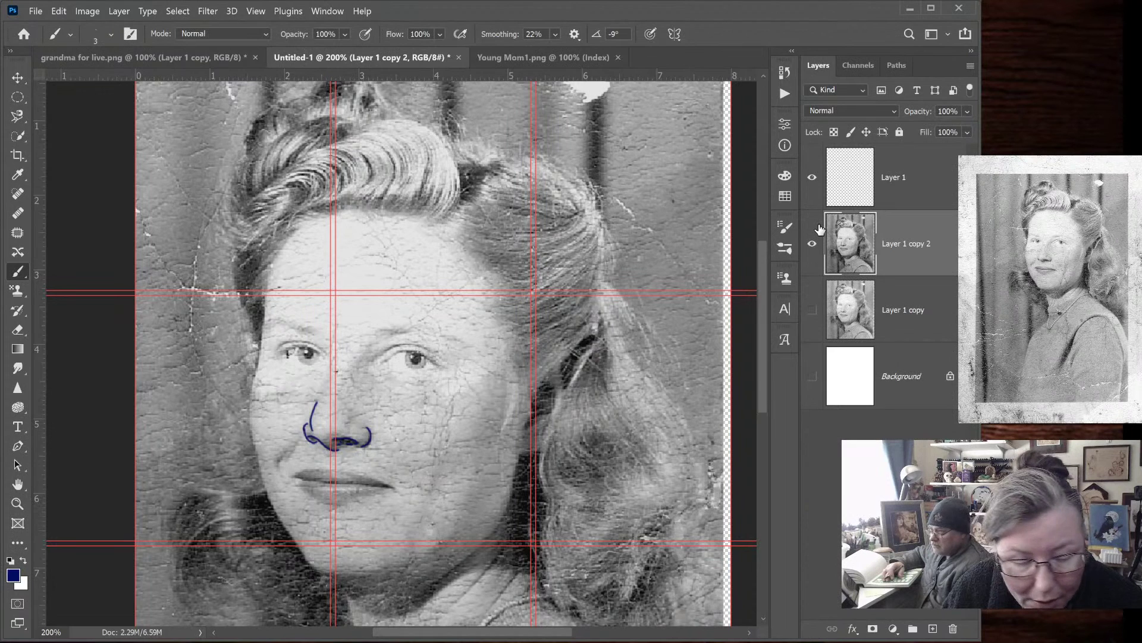
Undo the nose strokes made on Layer 1 copy 2 and add a new empty layer above it for the tracing
key("ctrl+z")
key("ctrl+z")
key("ctrl+z")
key("ctrl+z")
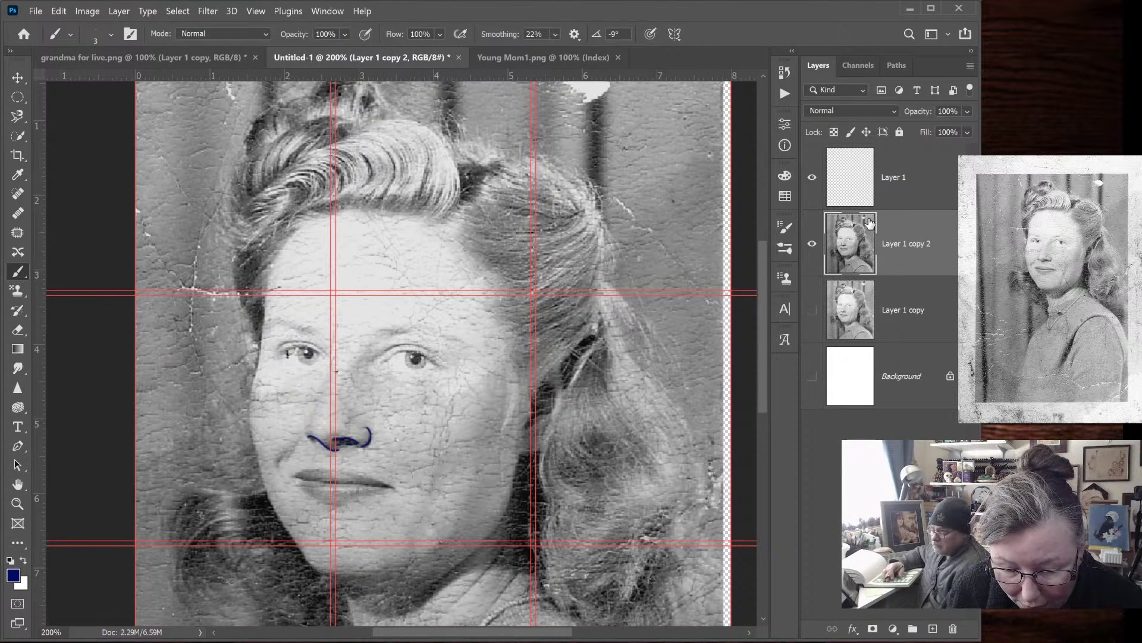
key("ctrl+z")
key("ctrl+z")
key("ctrl+z")
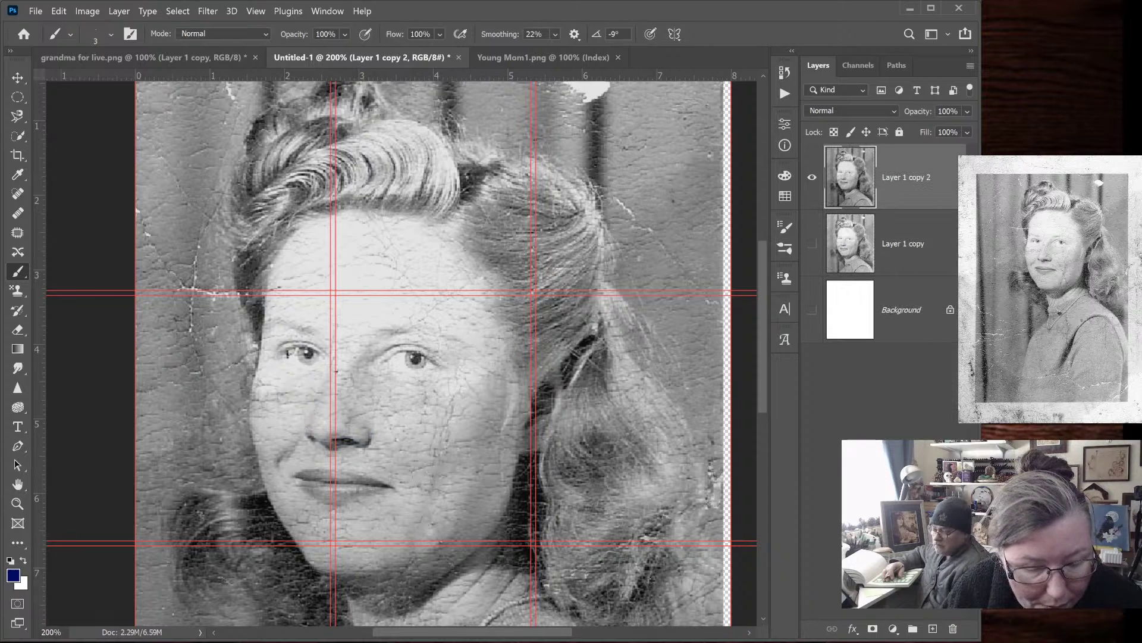
left_click(932, 628)
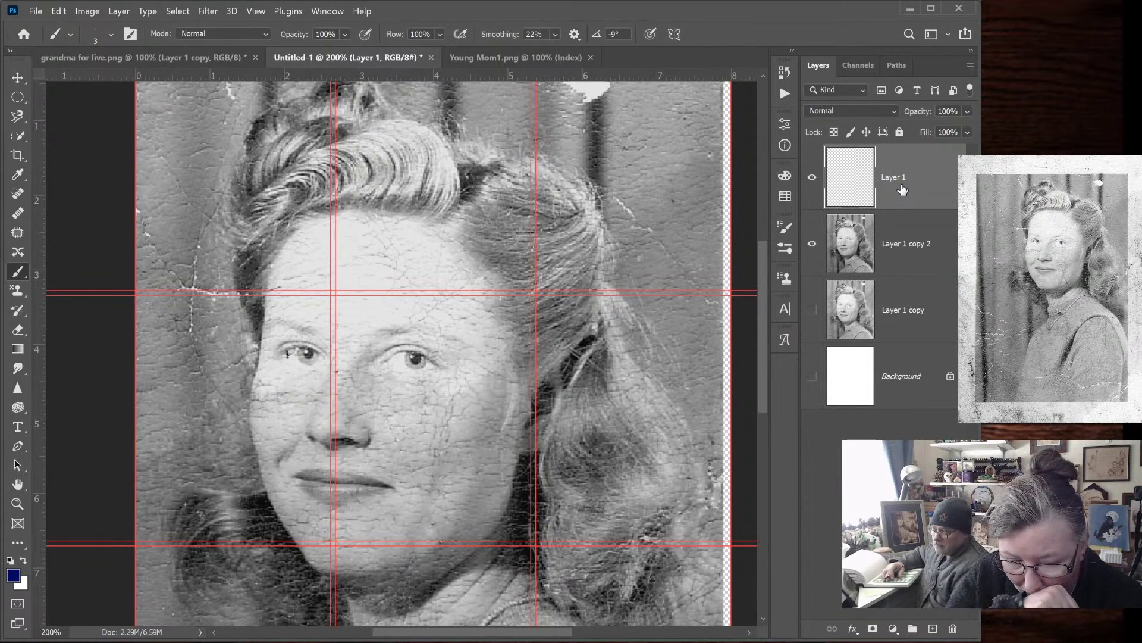
Trace the nostrils, nose tip, bridge line and nose shading line in dark blue on the empty Layer 1
key("ctrl+plus")
key("ctrl+plus")
key("ctrl+plus")
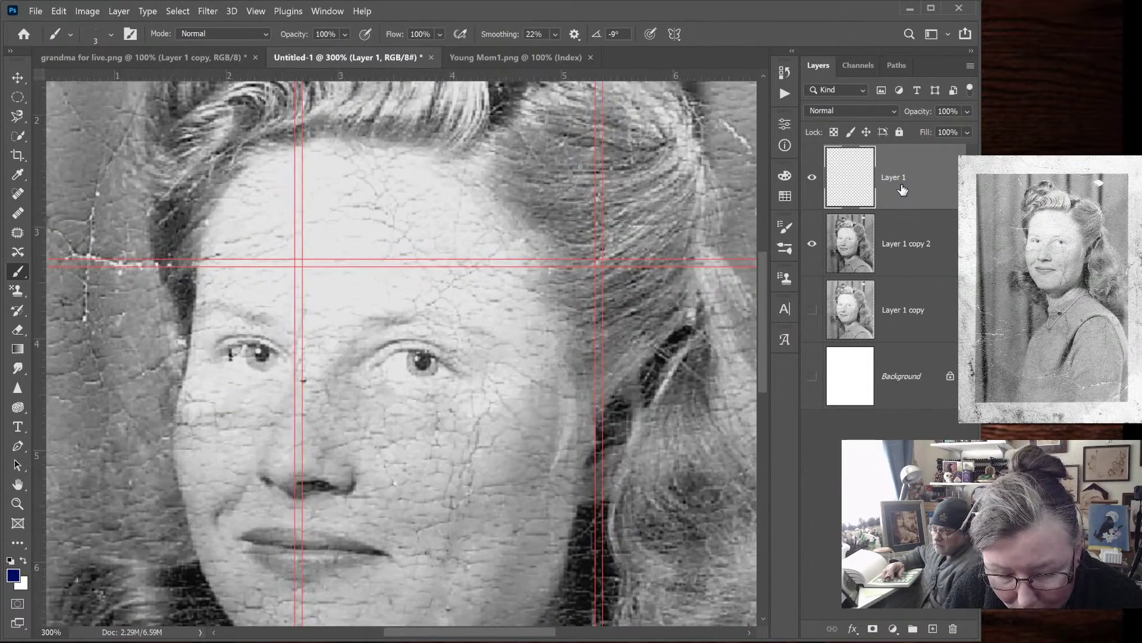
left_click_drag(764, 281, 764, 302)
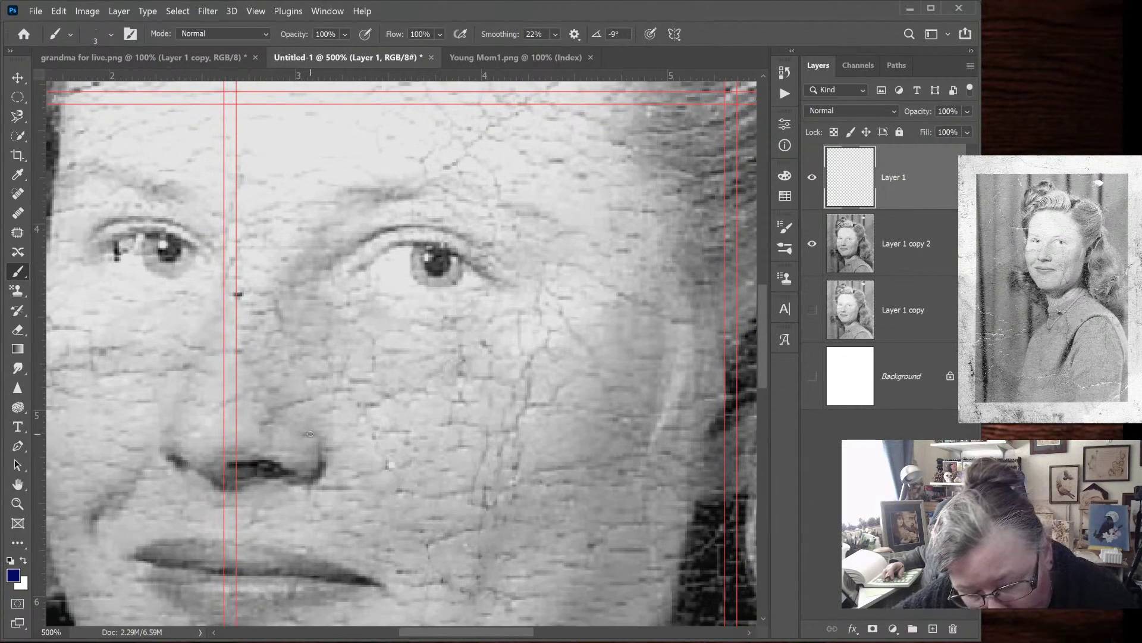
left_click_drag(308, 437, 320, 441)
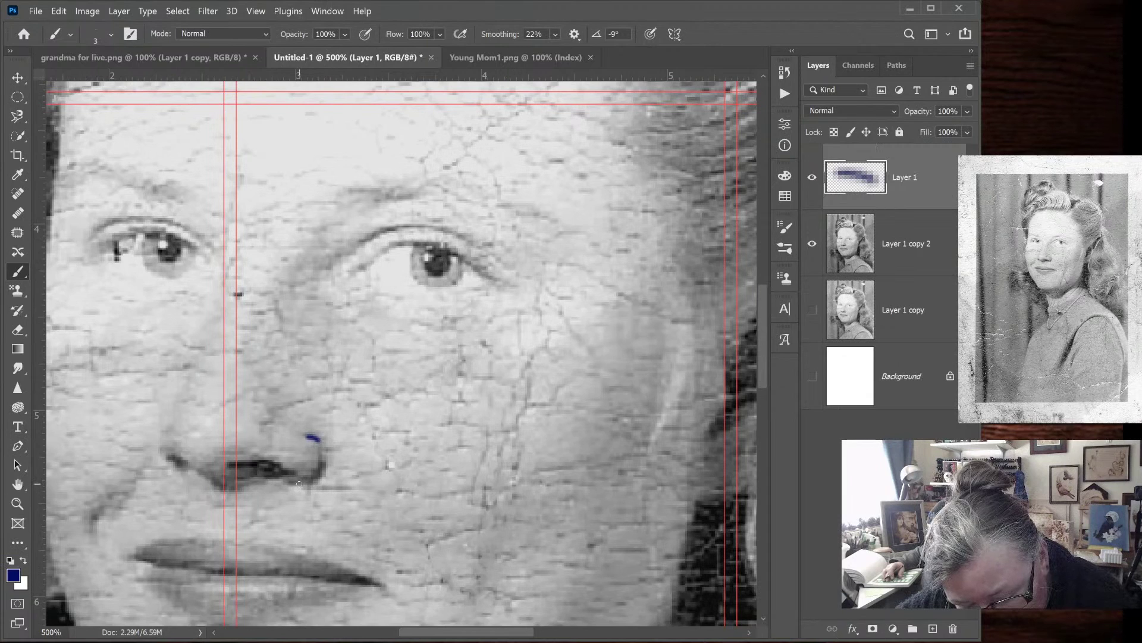
mouse_move(295, 483)
left_mouse_down()
mouse_move(315, 480)
mouse_move(323, 454)
mouse_move(280, 476)
mouse_move(273, 464)
mouse_move(232, 460)
mouse_move(255, 471)
mouse_move(216, 488)
mouse_move(169, 455)
left_mouse_up()
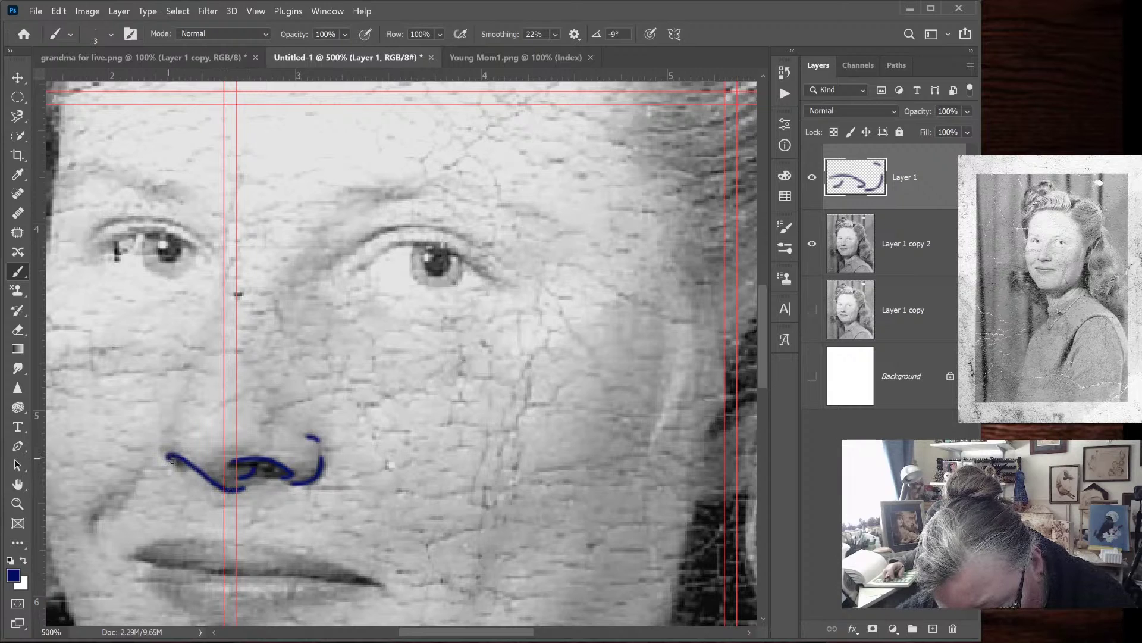
mouse_move(173, 427)
left_mouse_down()
mouse_move(158, 440)
mouse_move(184, 471)
mouse_move(175, 417)
mouse_move(212, 326)
left_mouse_up()
left_click_drag(271, 439, 263, 390)
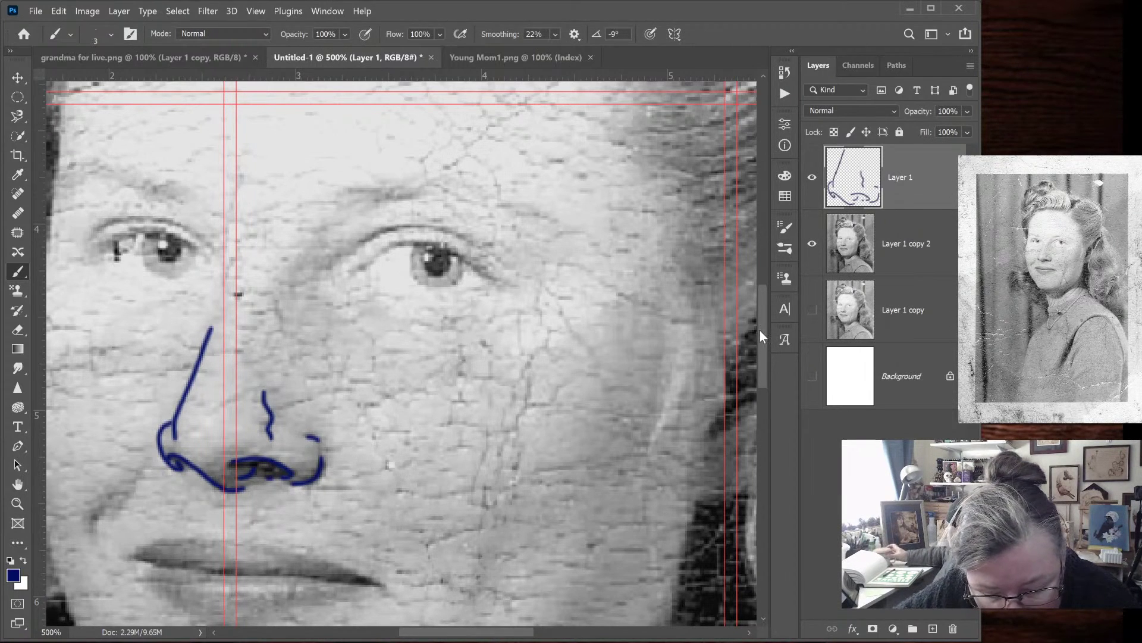
Outline the upper lip, mouth line and lower lip in dark blue, and draw the smile crease beside the mouth
left_click_drag(762, 312, 765, 339)
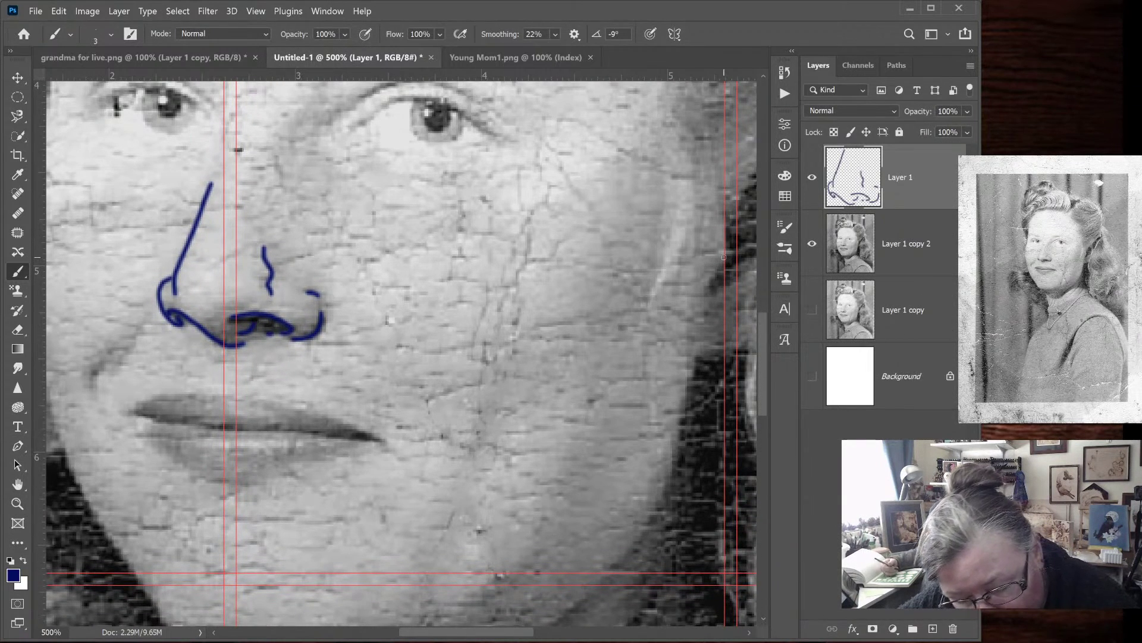
mouse_move(372, 440)
left_mouse_down()
mouse_move(126, 413)
mouse_move(158, 452)
mouse_move(230, 480)
mouse_move(361, 448)
left_mouse_up()
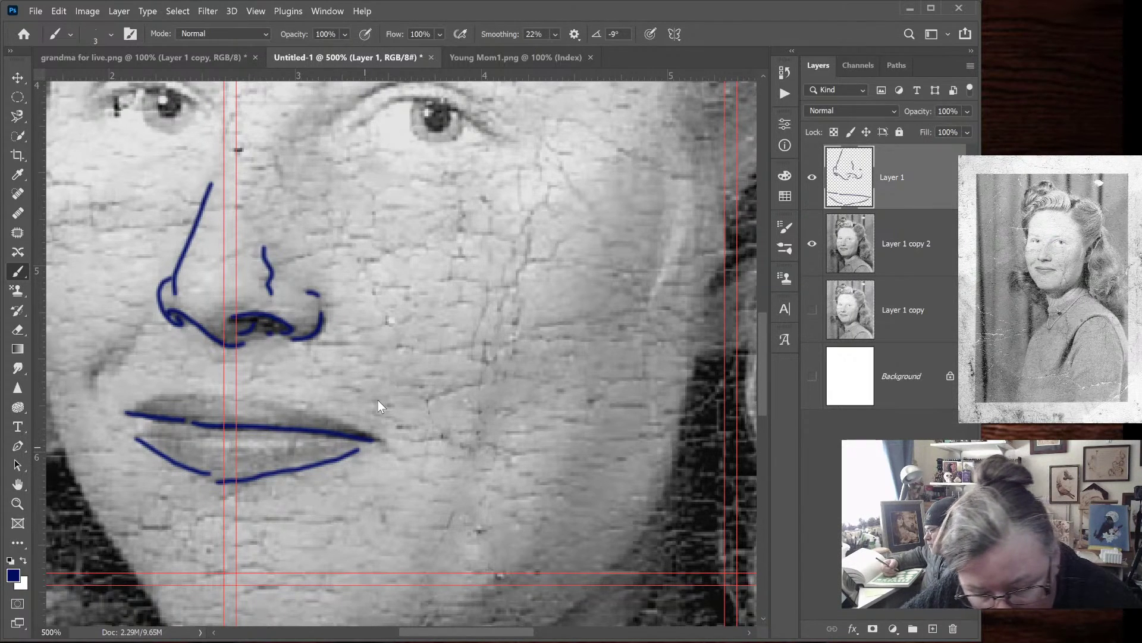
left_click_drag(234, 395, 385, 447)
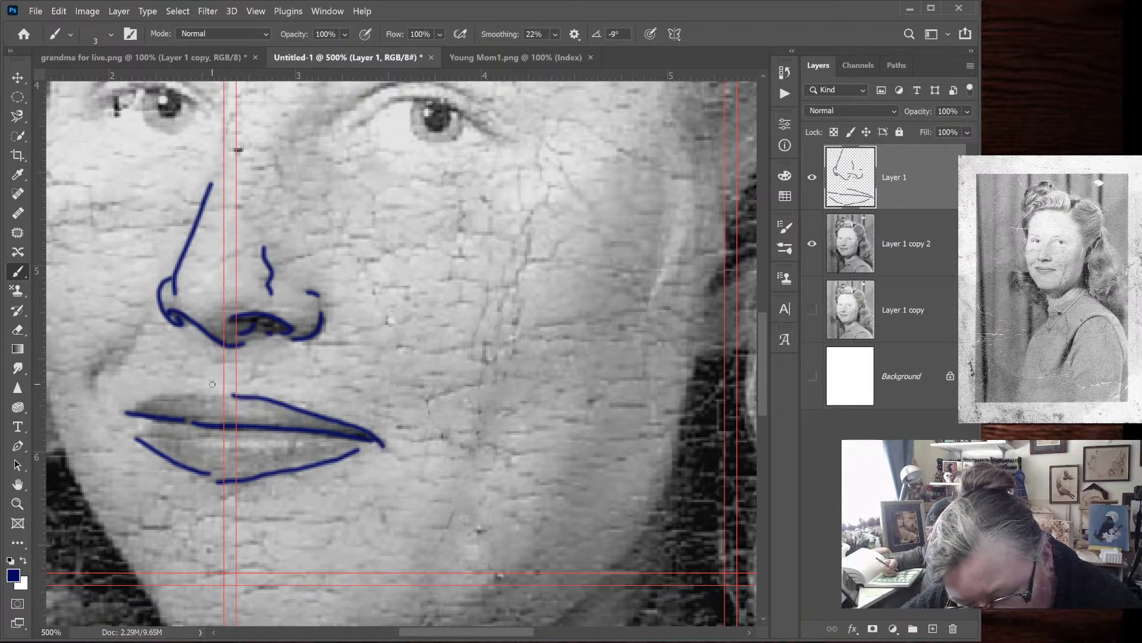
left_click_drag(231, 393, 197, 393)
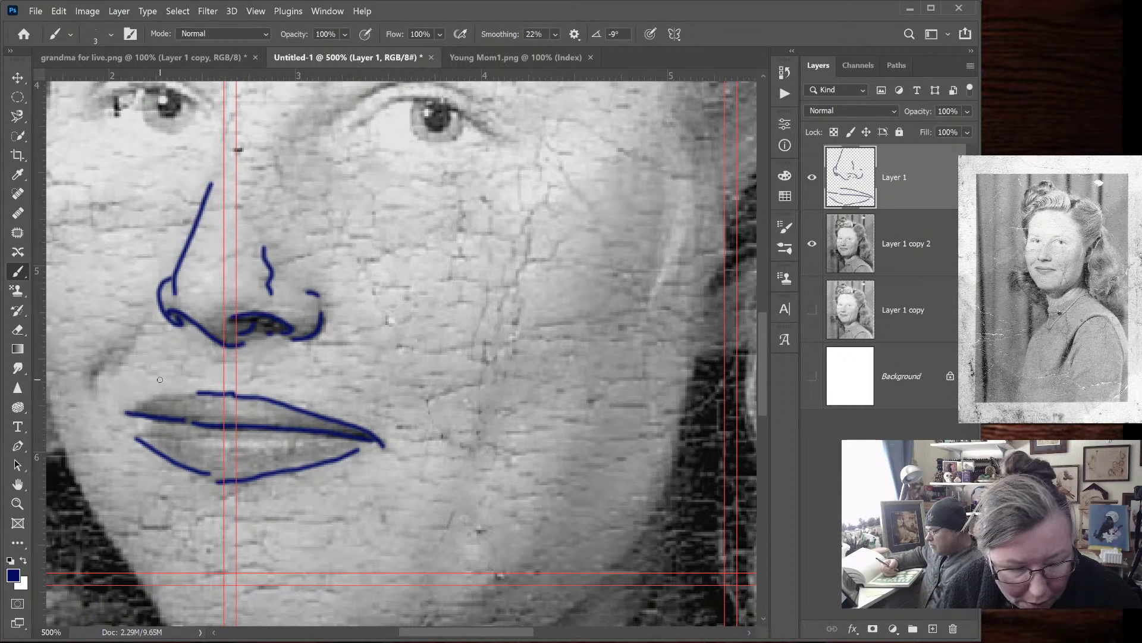
key("ctrl+z")
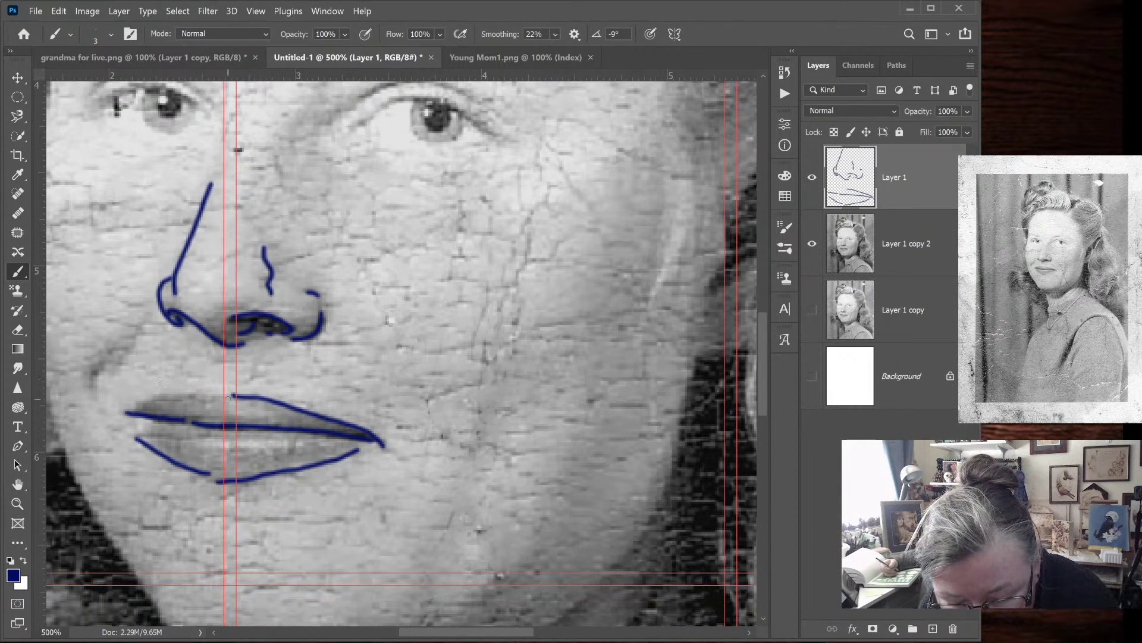
left_click_drag(133, 411, 235, 395)
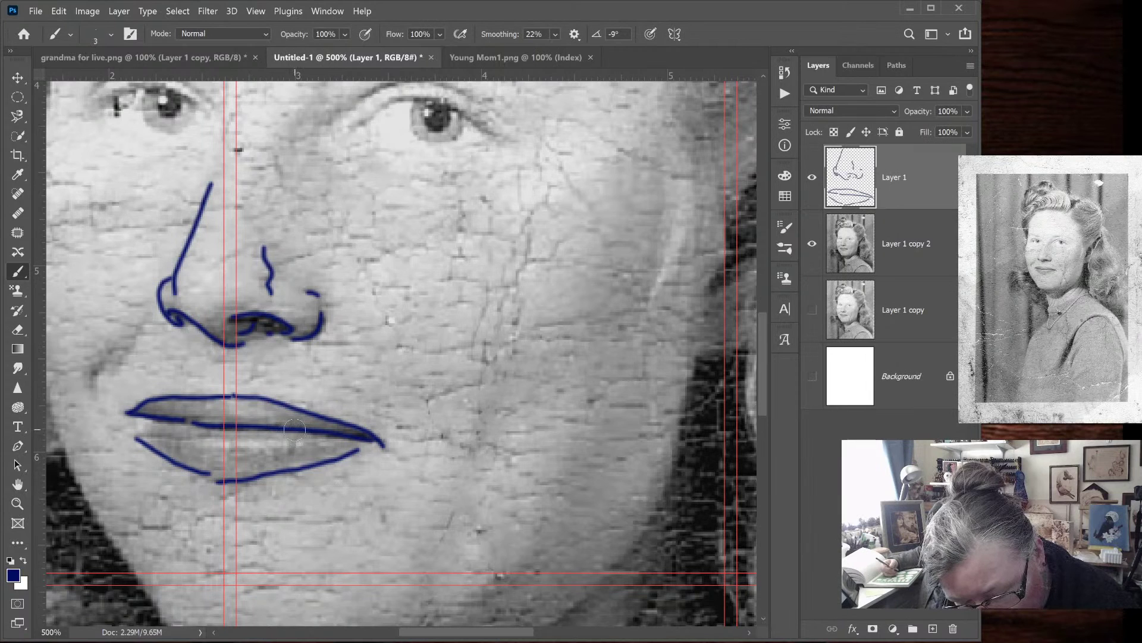
mouse_move(359, 459)
left_mouse_down()
mouse_move(229, 482)
mouse_move(202, 454)
left_mouse_up()
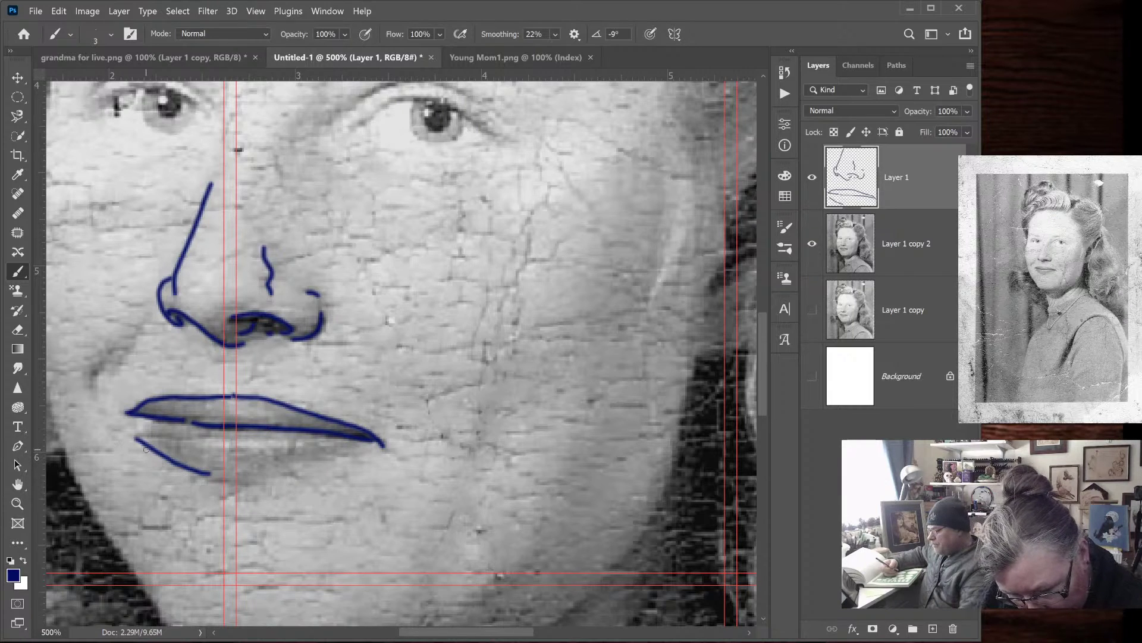
mouse_move(203, 473)
left_mouse_down()
mouse_move(240, 481)
mouse_move(359, 445)
left_mouse_up()
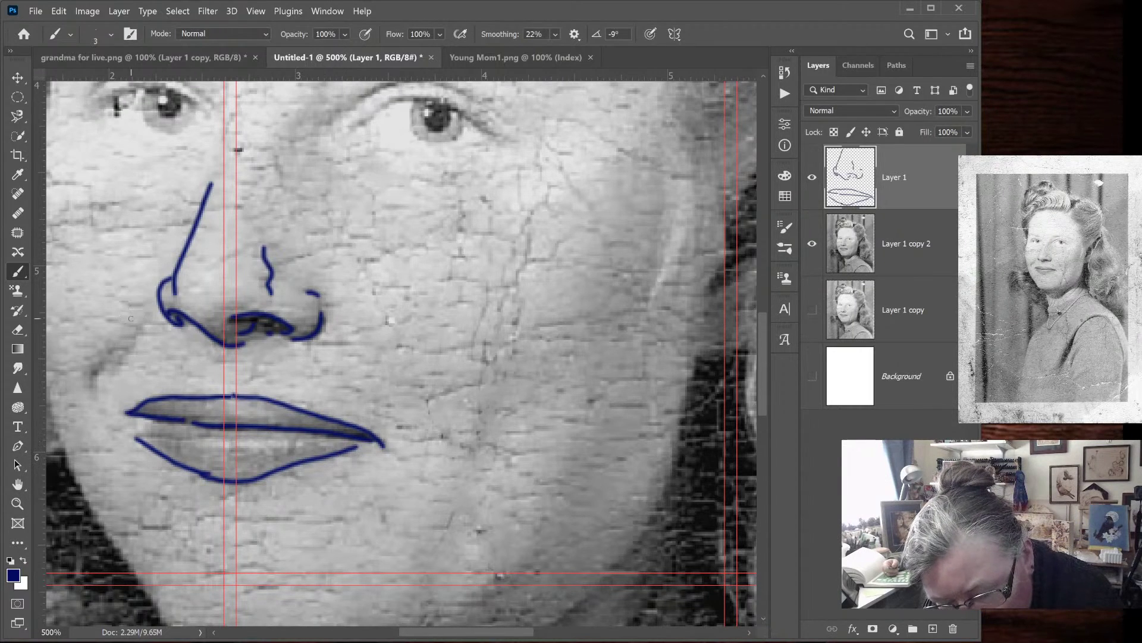
mouse_move(144, 320)
left_mouse_down()
mouse_move(117, 365)
mouse_move(93, 374)
mouse_move(117, 440)
left_mouse_up()
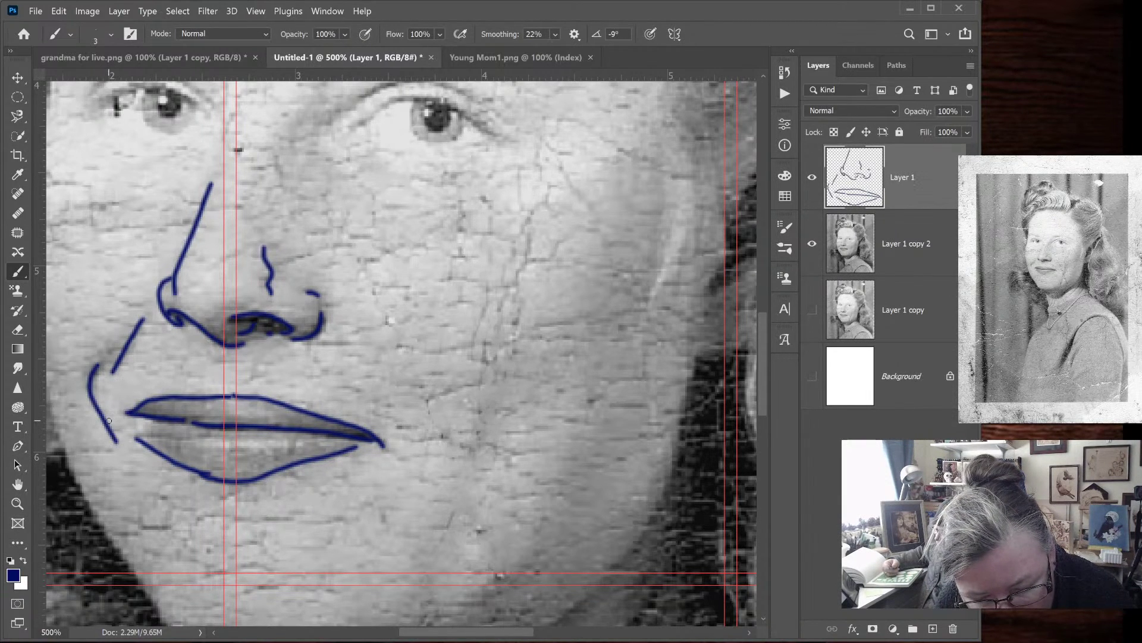
Hide Layer 1 copy 2 to check the traced lines on their own, and show it again
key("ctrl+minus")
key("ctrl+minus")
key("ctrl+minus")
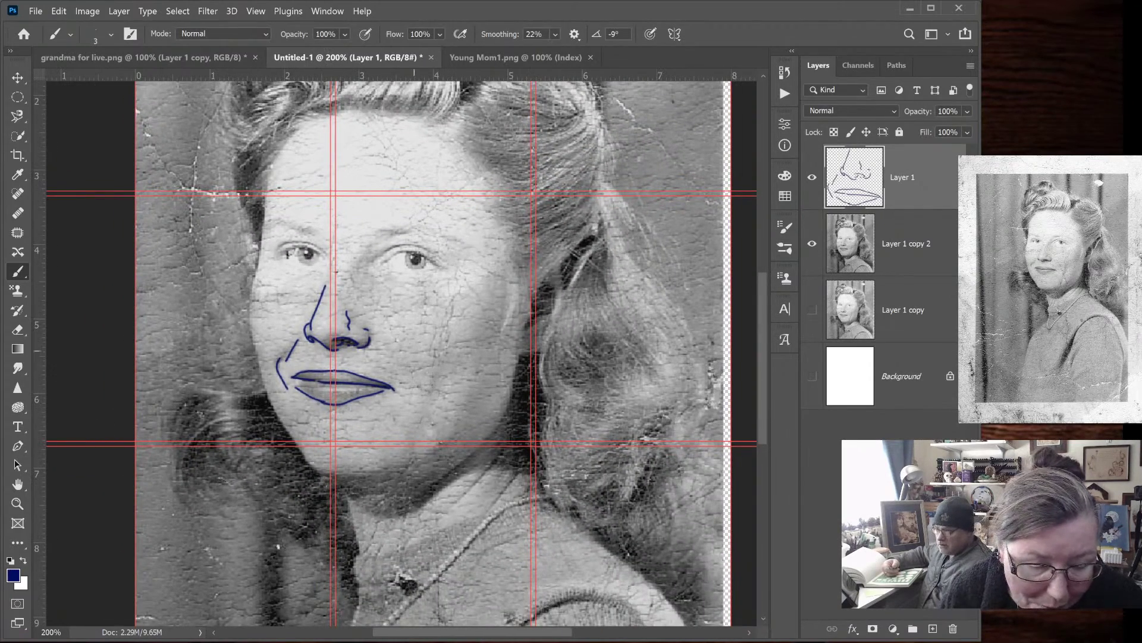
left_click(813, 248)
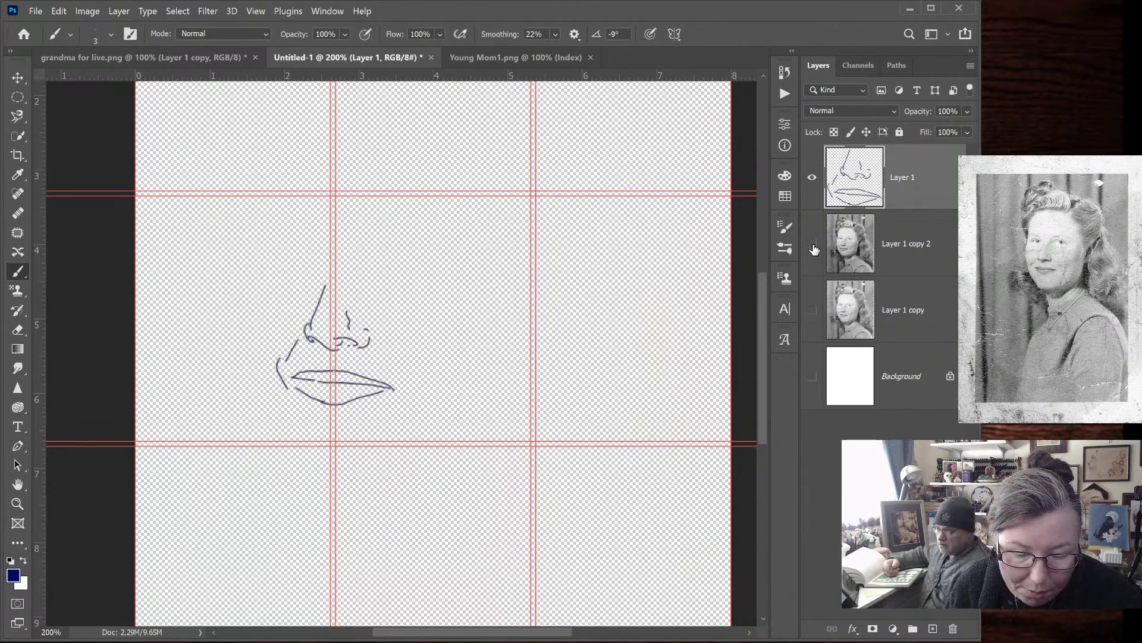
left_click(813, 245)
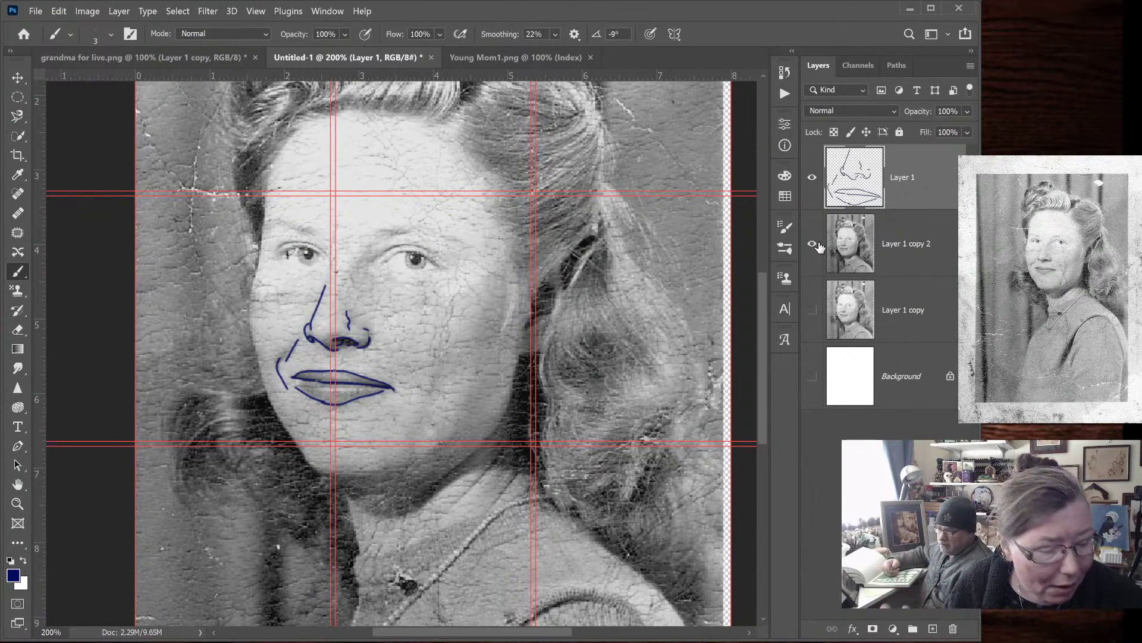
Trace both sides of the jaw, the chin and both edges of the neck in dark blue on Layer 1
key("ctrl+plus")
key("ctrl+plus")
key("ctrl+plus")
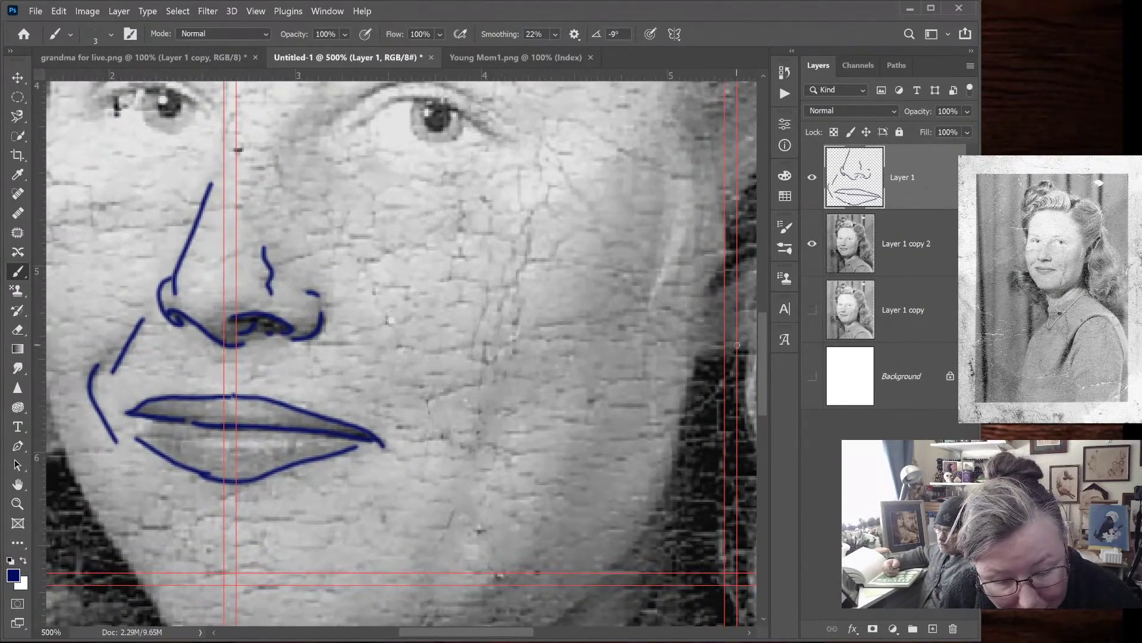
scroll(762, 339, "down", 5)
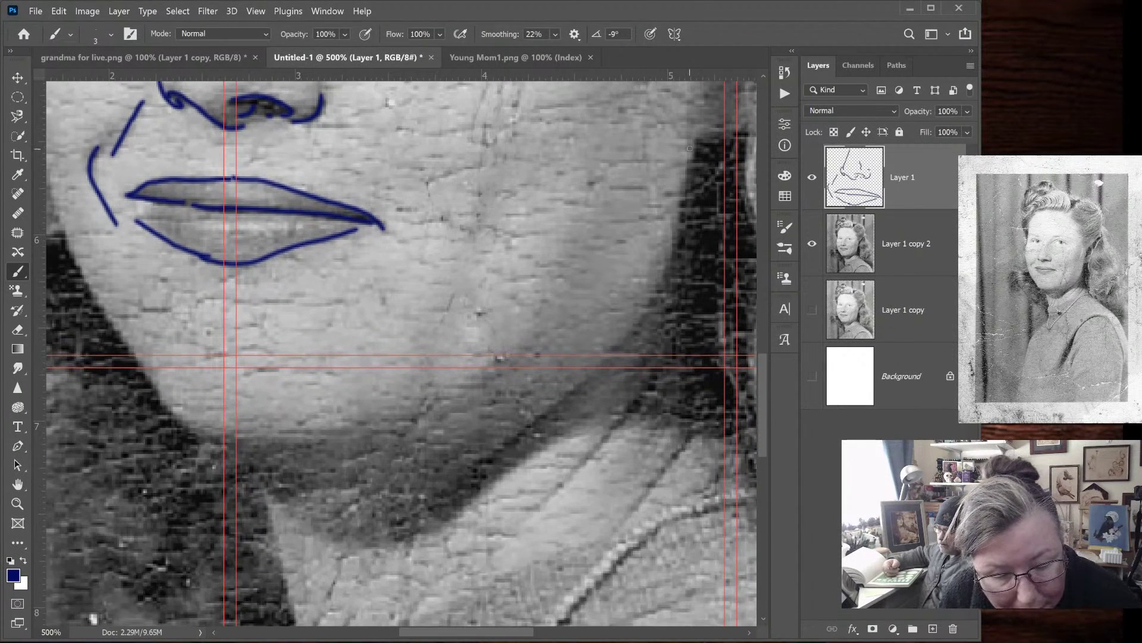
mouse_move(694, 142)
left_mouse_down()
mouse_move(676, 242)
mouse_move(636, 329)
mouse_move(566, 404)
mouse_move(452, 473)
left_mouse_up()
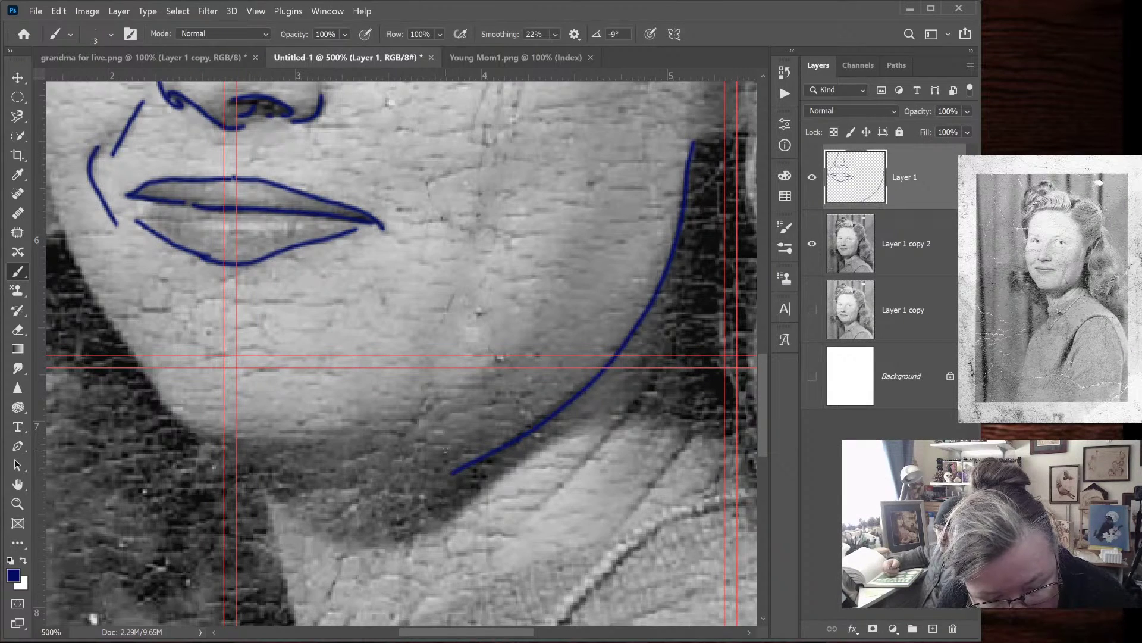
mouse_move(697, 215)
left_mouse_down()
mouse_move(649, 383)
mouse_move(516, 523)
left_mouse_up()
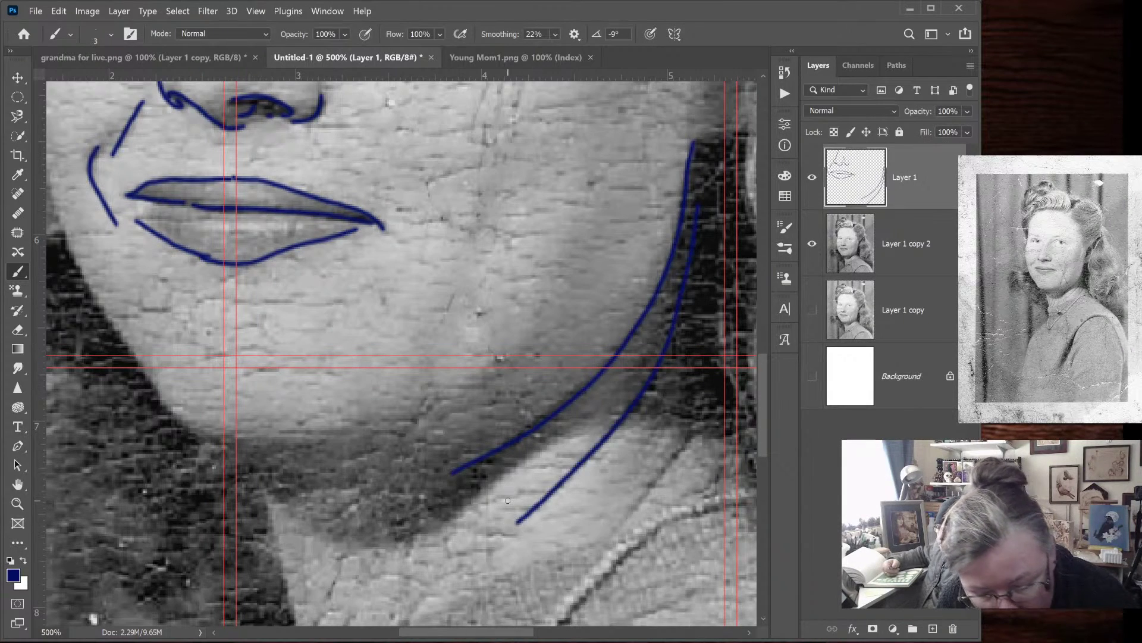
mouse_move(165, 406)
left_mouse_down()
mouse_move(249, 460)
mouse_move(337, 442)
left_mouse_up()
mouse_move(160, 395)
left_mouse_down()
mouse_move(93, 303)
mouse_move(54, 205)
left_mouse_up()
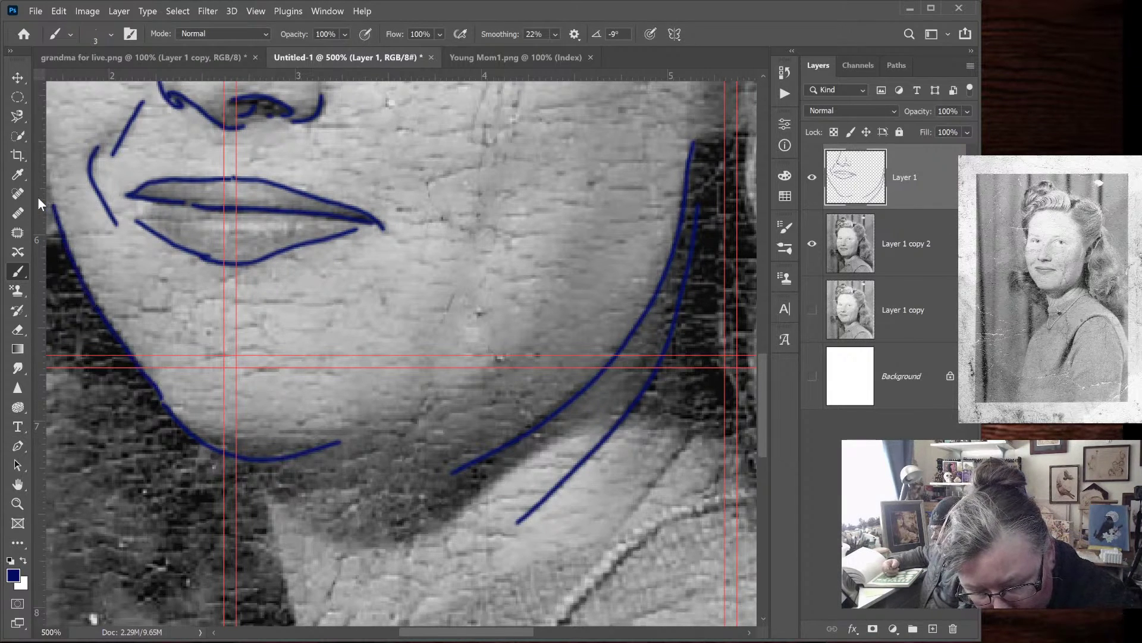
left_click_drag(248, 467, 299, 625)
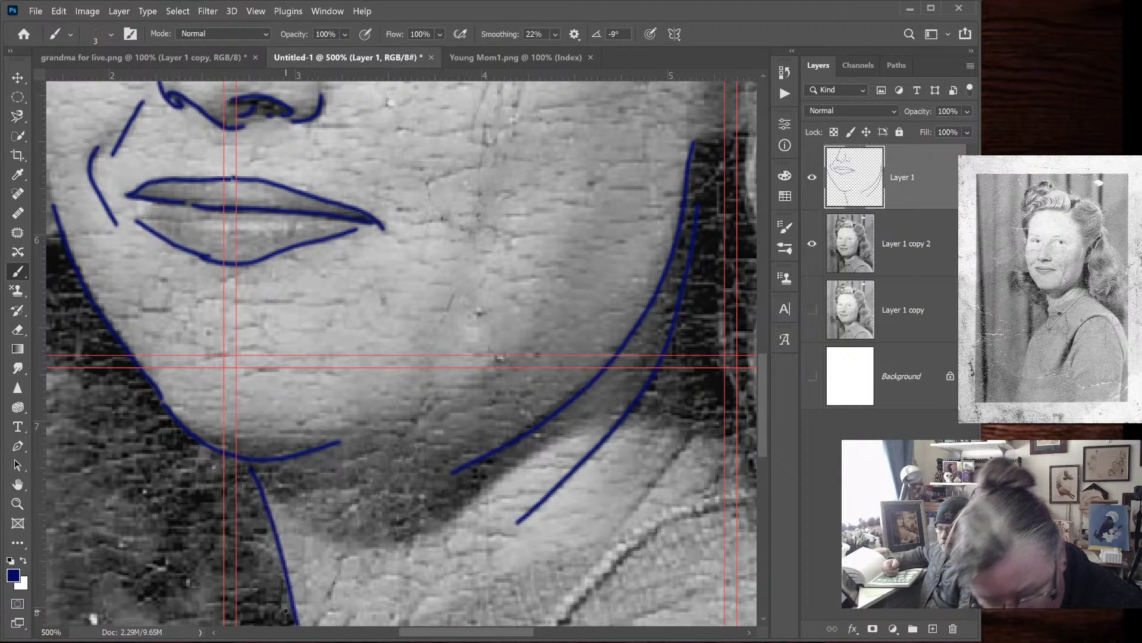
Trace the edges of the dark gap between jaw and hair, and extend the opposite cheek's outline up to the hairline
scroll(762, 405, "down", 10)
key("ctrl+minus")
key("ctrl+minus")
key("ctrl+minus")
key("ctrl+minus")
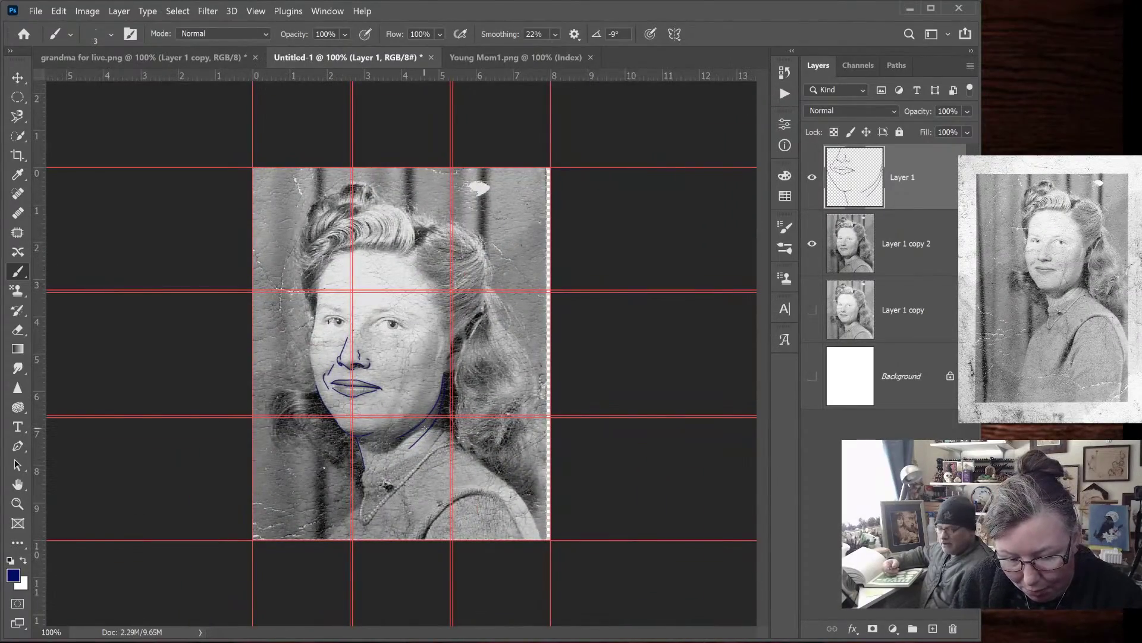
key("ctrl+plus")
key("ctrl+plus")
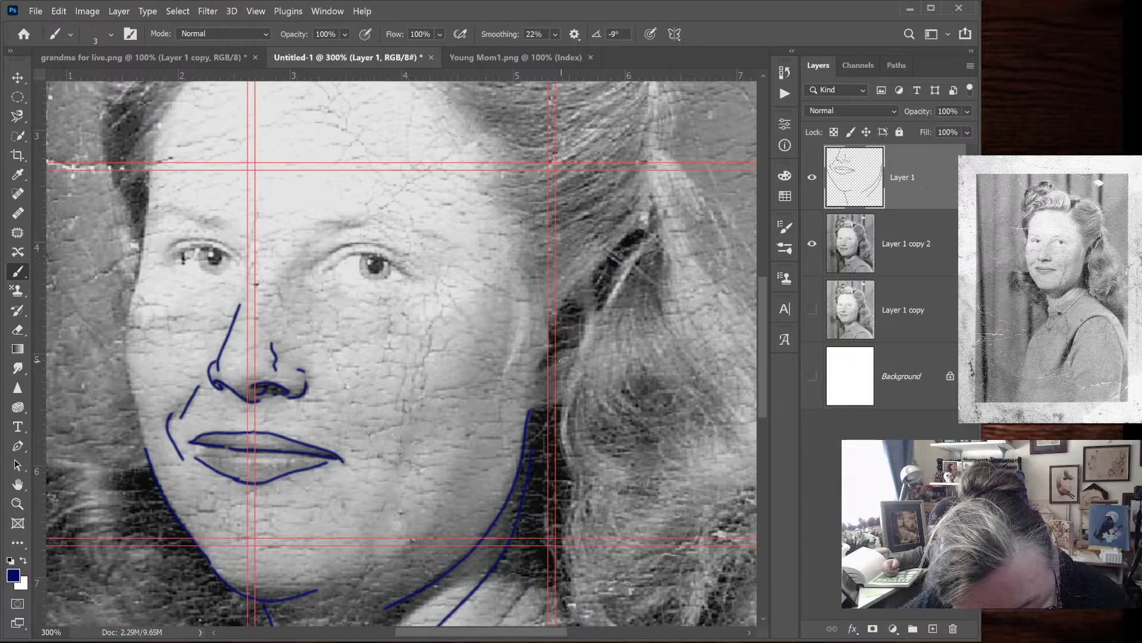
mouse_move(568, 356)
left_mouse_down()
mouse_move(538, 367)
mouse_move(550, 319)
left_mouse_up()
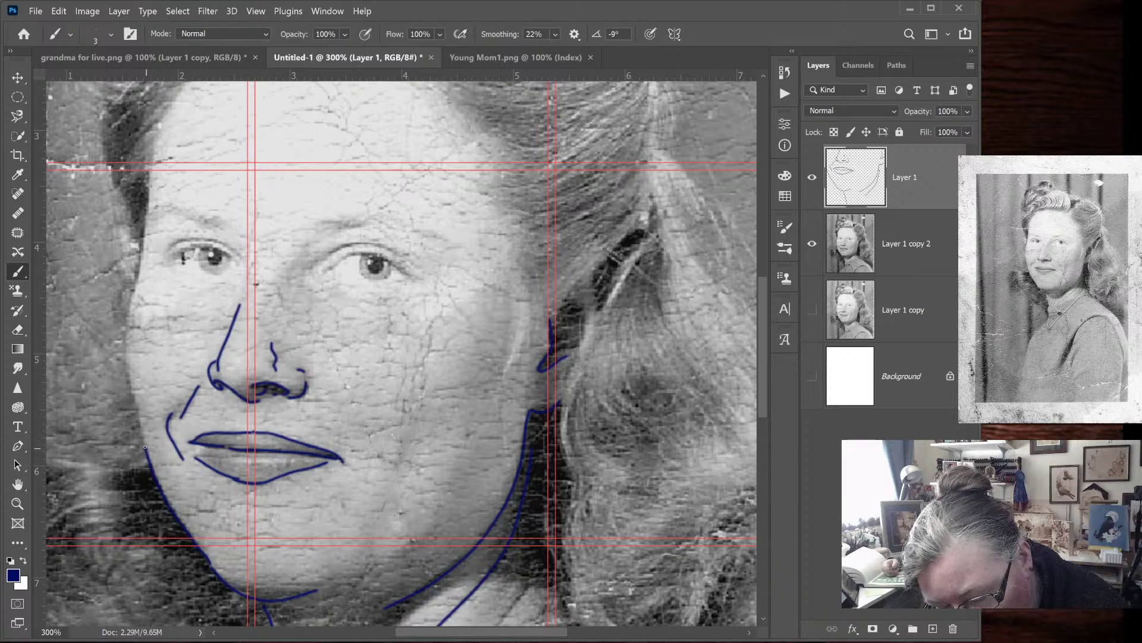
mouse_move(141, 430)
left_mouse_down()
mouse_move(123, 321)
mouse_move(148, 167)
left_mouse_up()
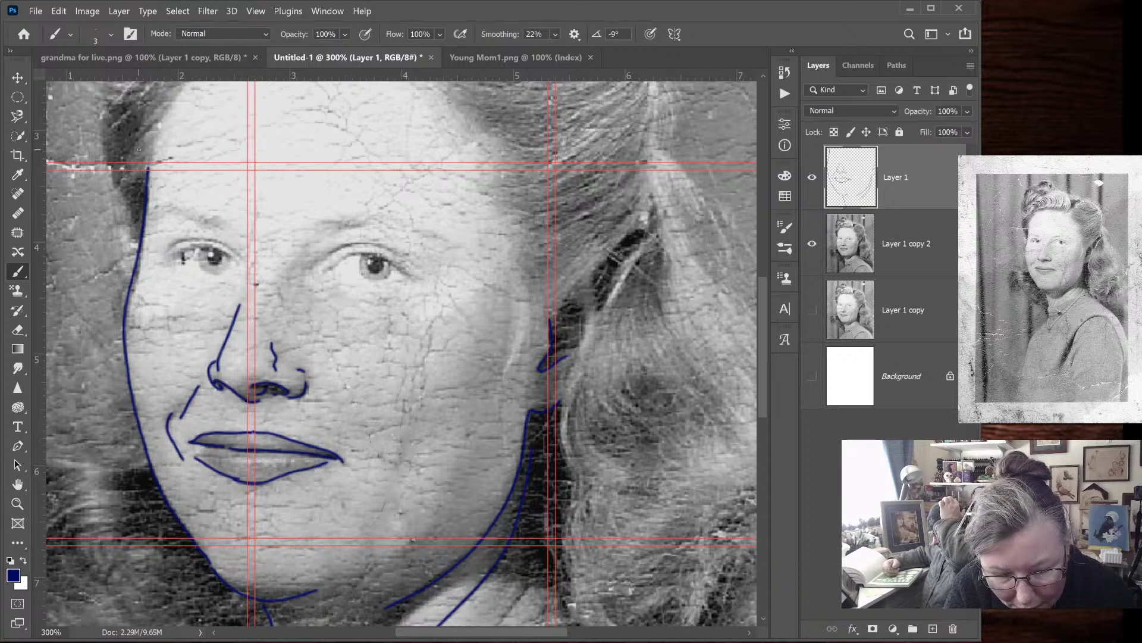
Trace the outer hair edge at the temple and the swept-back hair's edge from beside the ear toward the crown
scroll(766, 334, "up", 5)
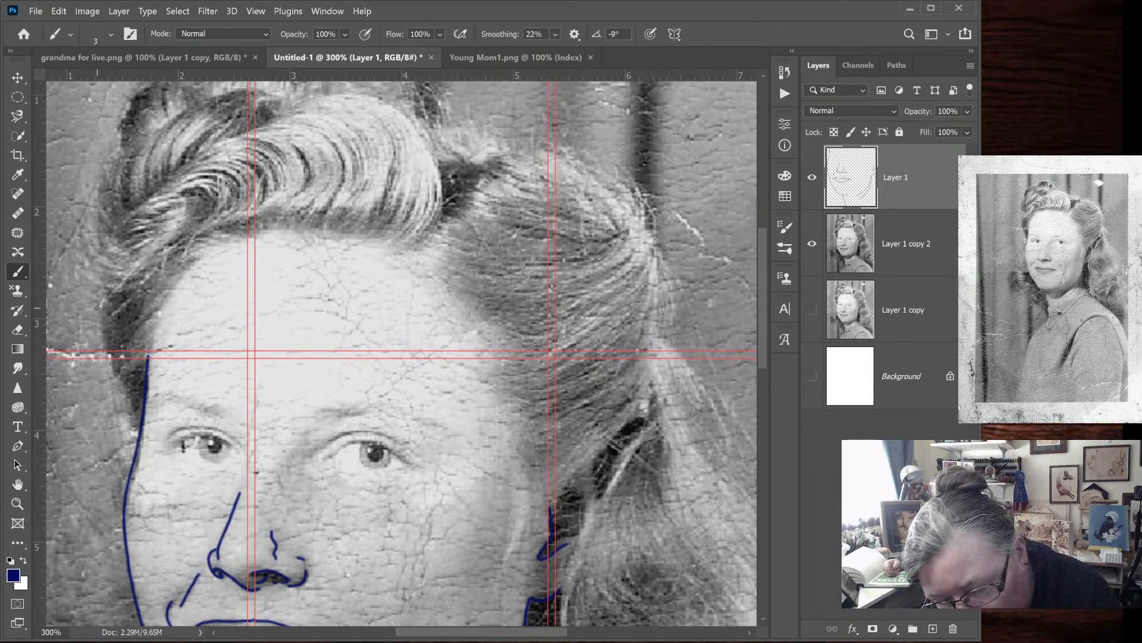
left_click_drag(100, 309, 141, 427)
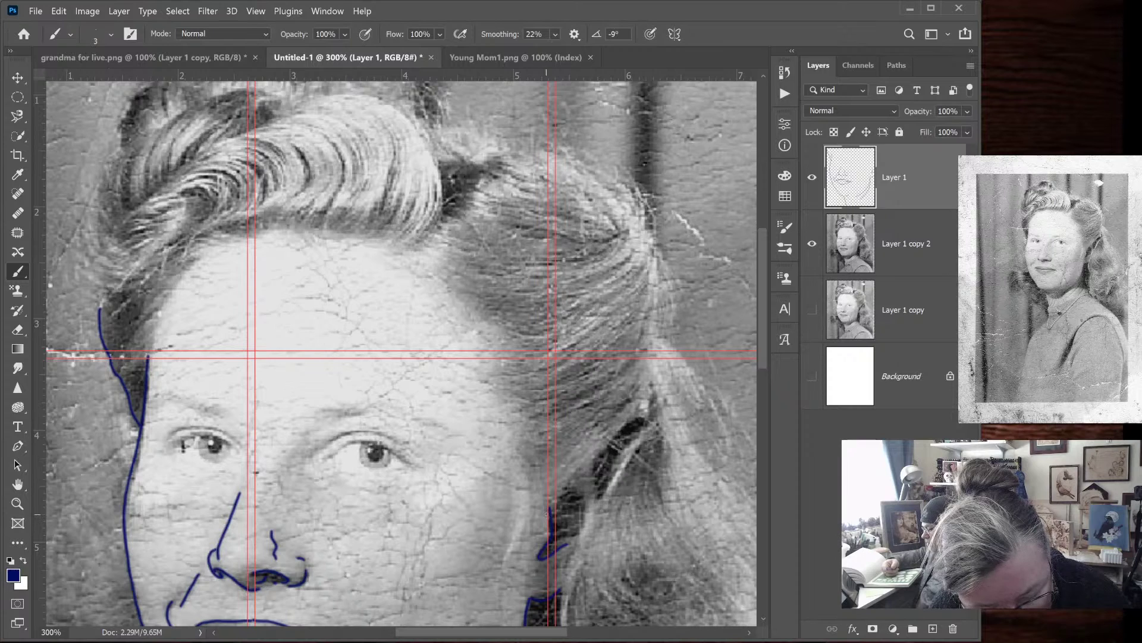
mouse_move(546, 513)
left_mouse_down()
mouse_move(650, 386)
mouse_move(656, 253)
left_mouse_up()
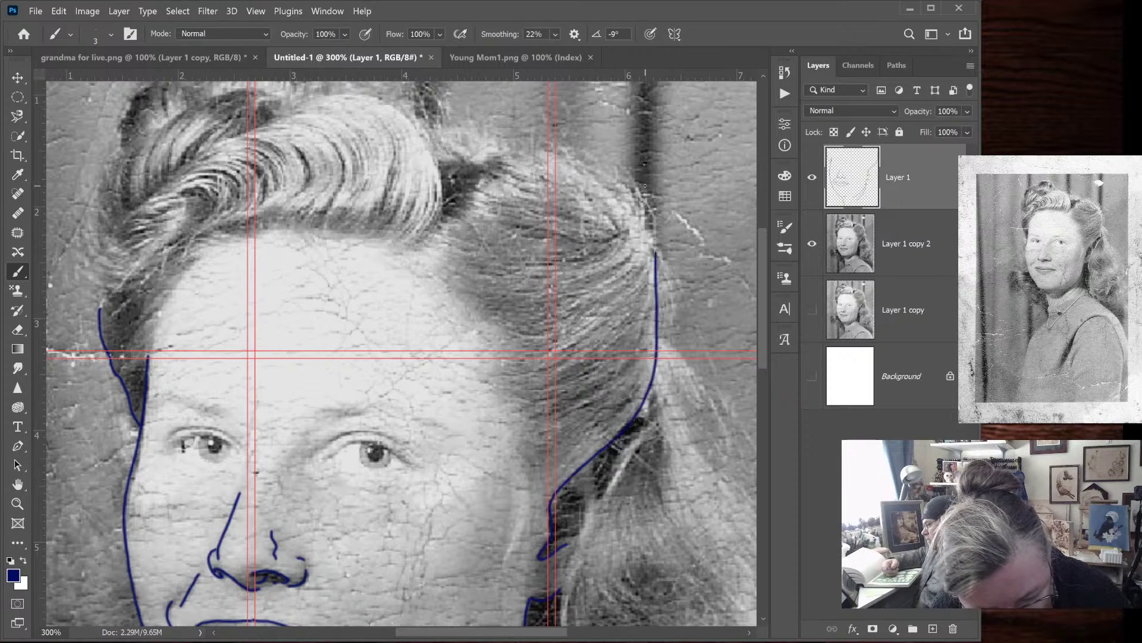
mouse_move(412, 250)
left_mouse_down()
mouse_move(438, 194)
mouse_move(419, 138)
left_mouse_up()
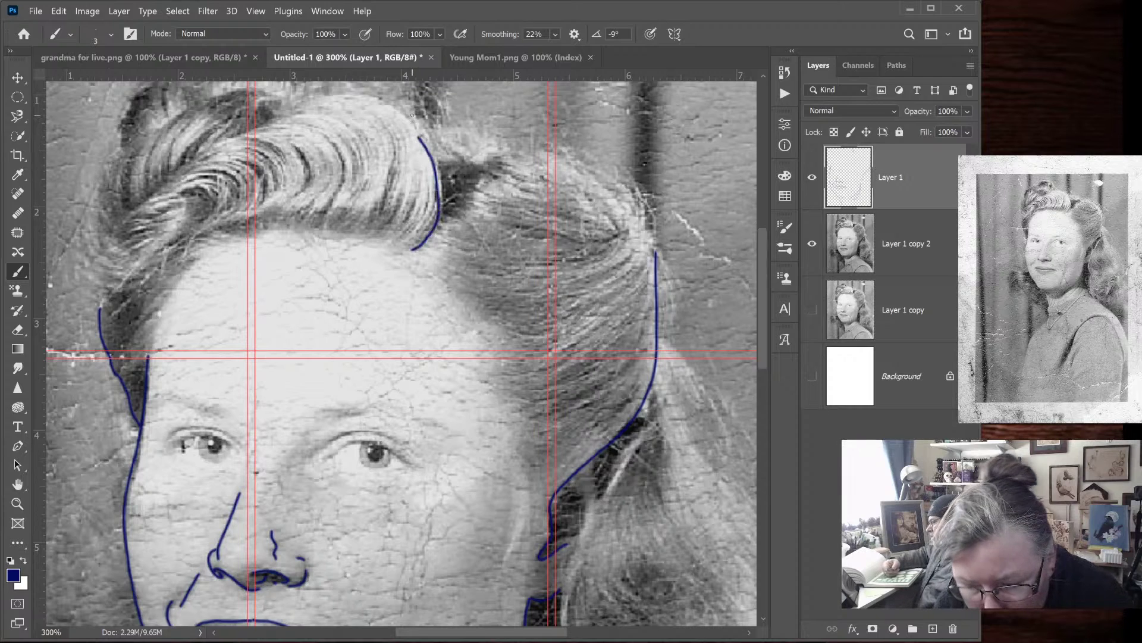
key("ctrl+z")
left_click_drag(767, 314, 770, 324)
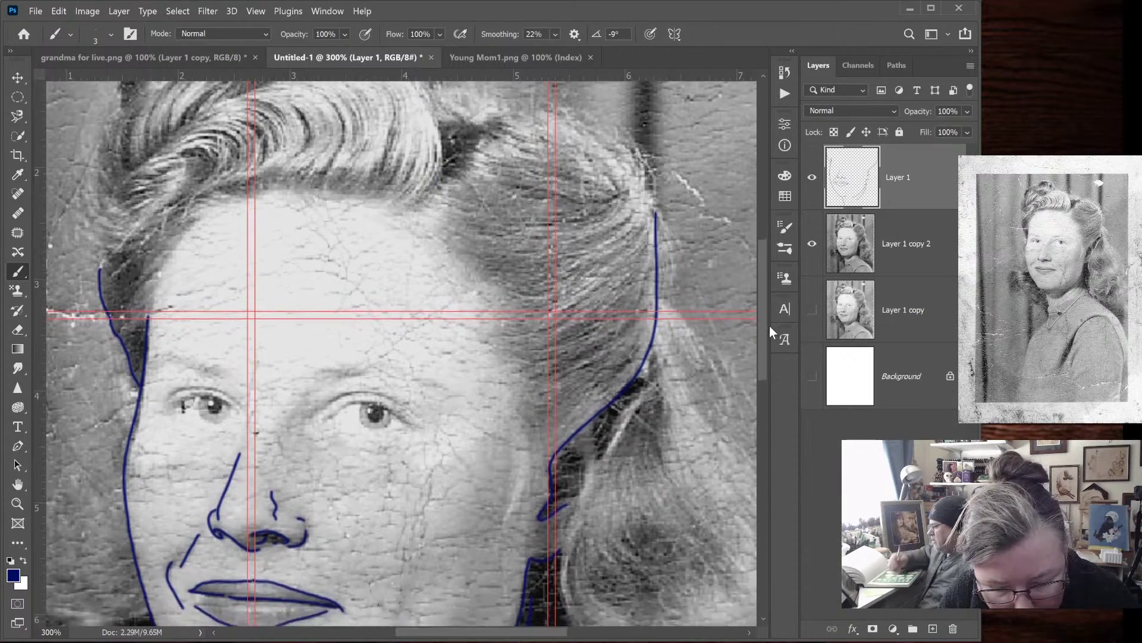
Trace a short additional contour line on the neck between the existing neck line and the collar on Layer 1
scroll(769, 324, "down", 7)
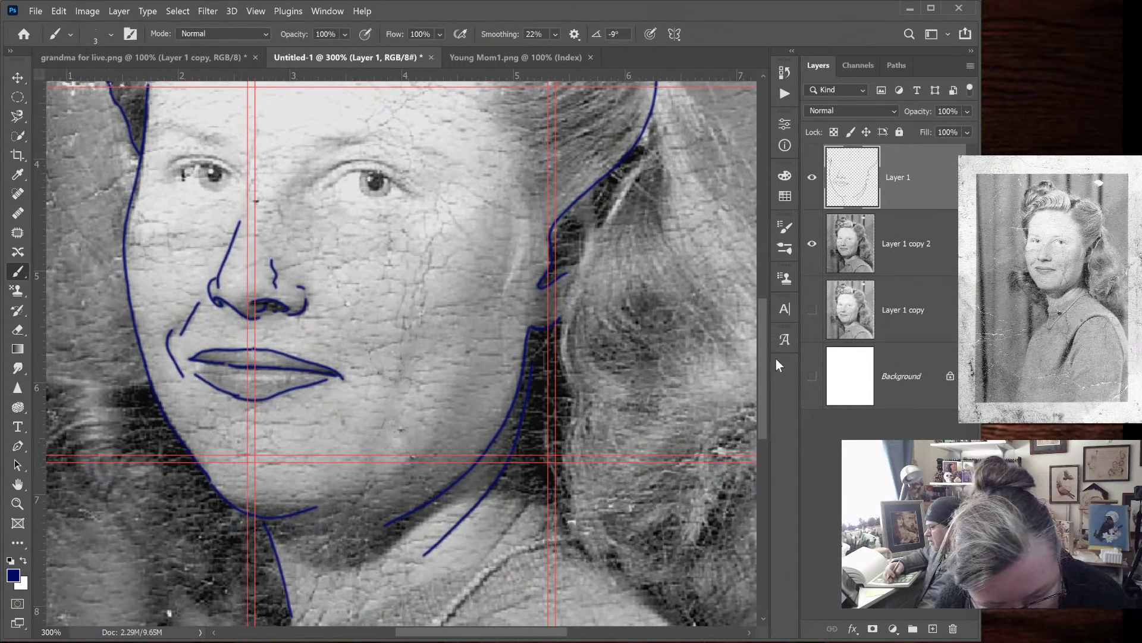
left_click_drag(482, 558, 529, 496)
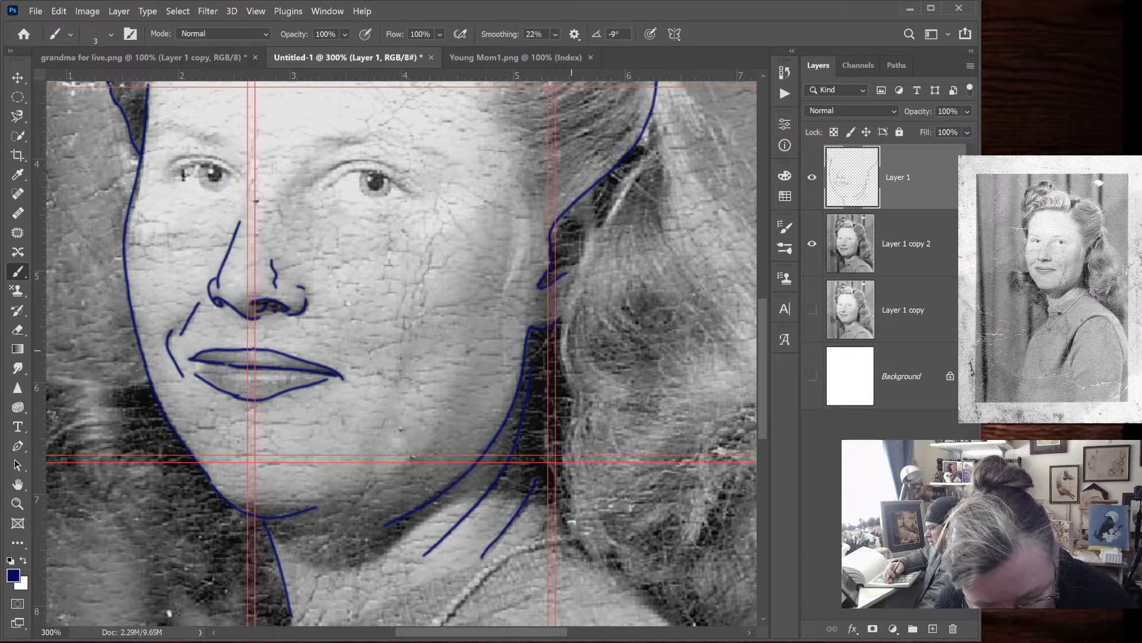
Trace the pupil with its highlight and the outer rim of the iris of the eye nearer the ear
key("ctrl+plus")
key("ctrl+plus")
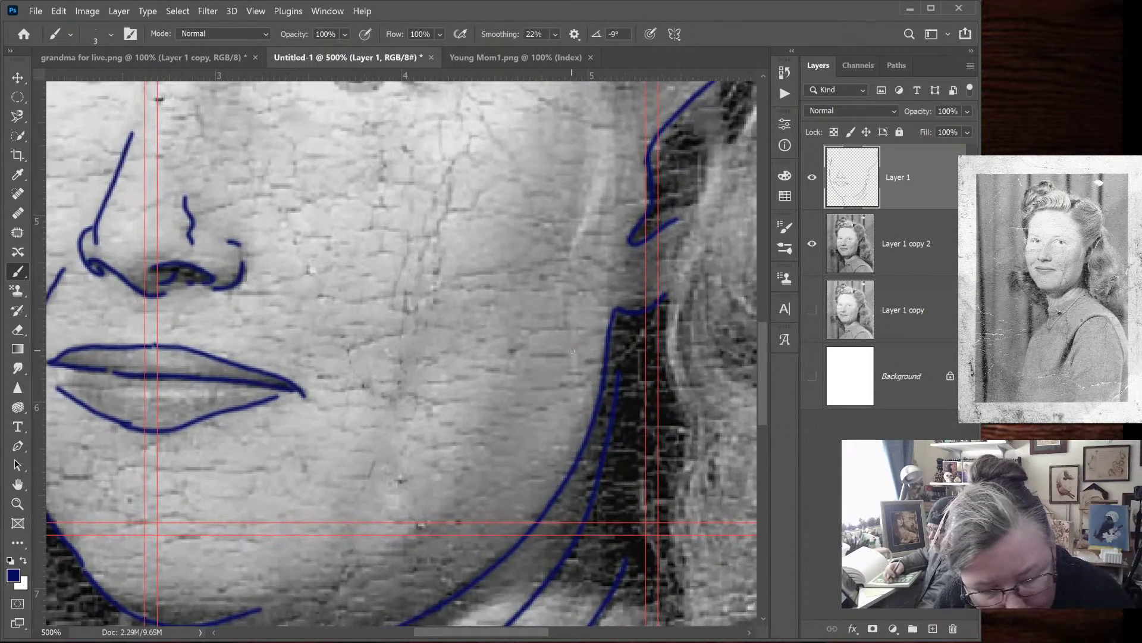
left_click_drag(762, 355, 758, 287)
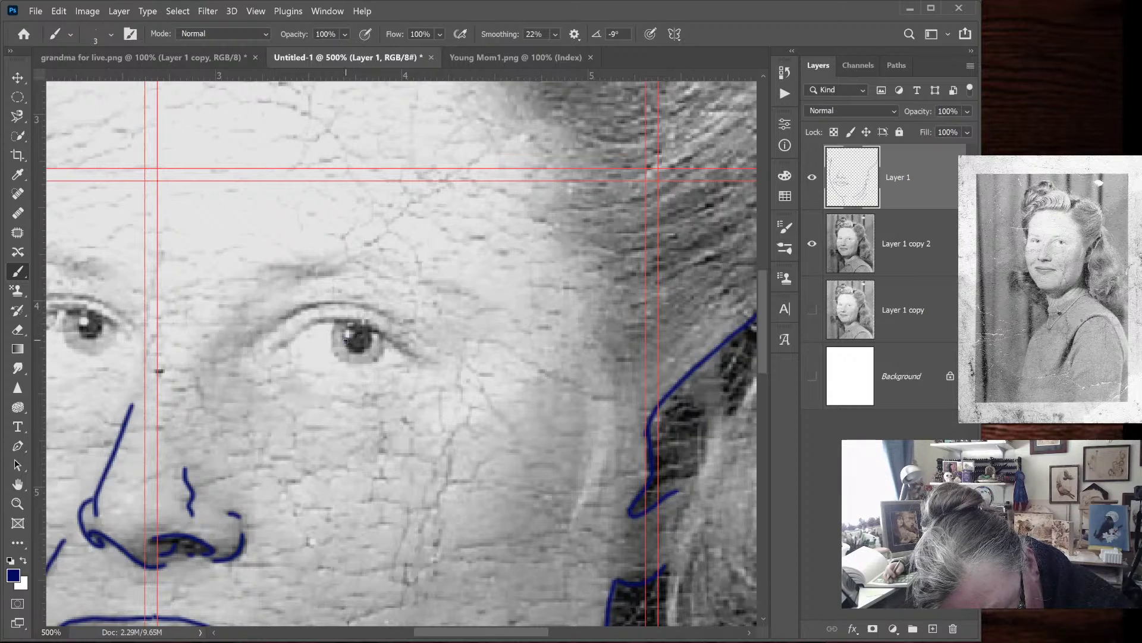
left_click_drag(348, 347, 374, 335)
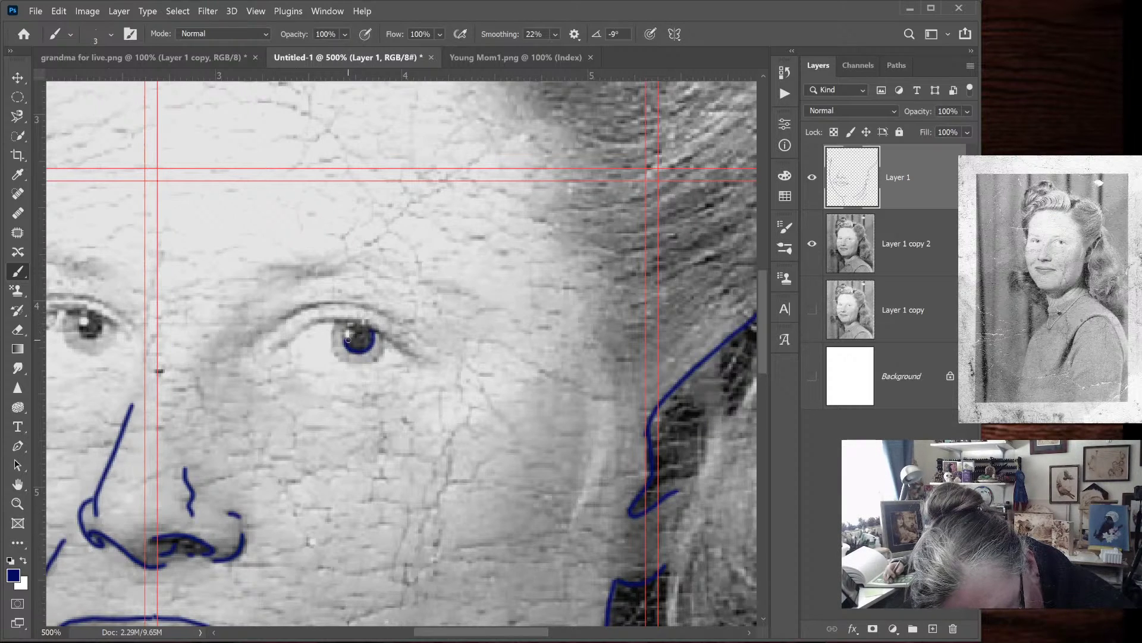
mouse_move(356, 335)
left_mouse_down()
mouse_move(345, 326)
mouse_move(330, 337)
mouse_move(339, 357)
mouse_move(383, 341)
left_mouse_up()
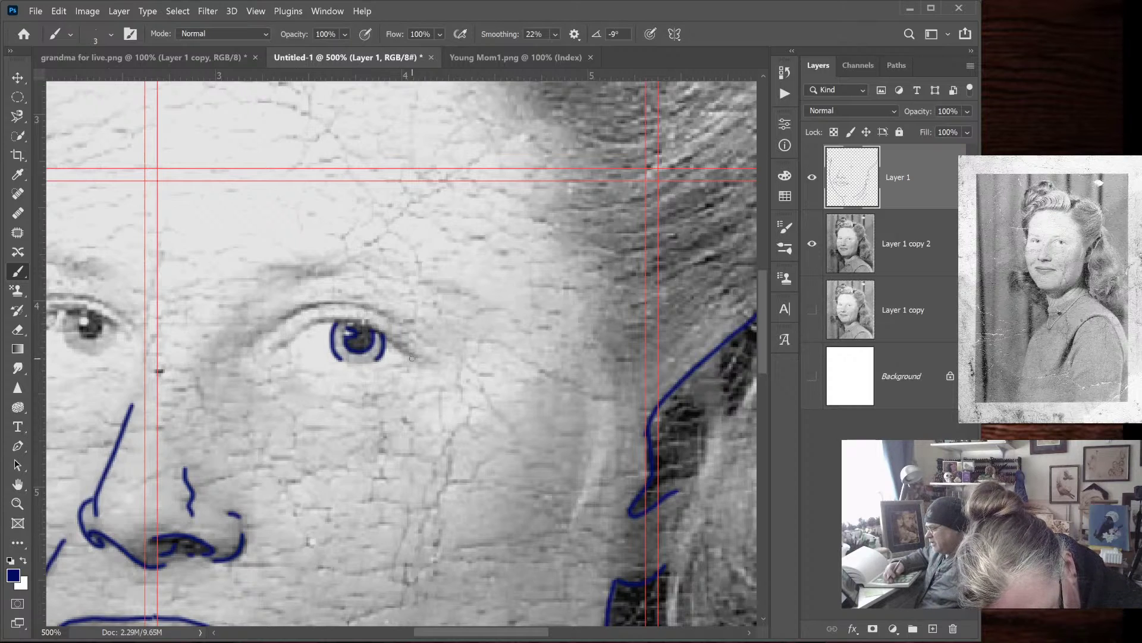
Trace the same eye's lower lid in one long curve, plus its tear duct and inner corner, replacing a first short lid stroke
left_click_drag(403, 360, 345, 371)
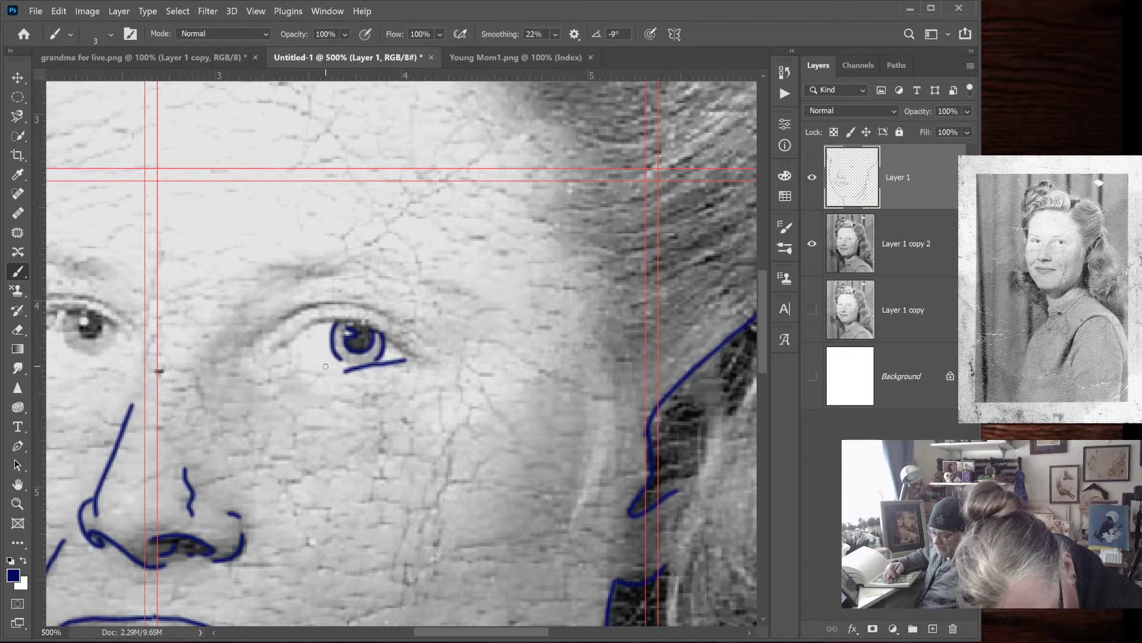
key("ctrl+z")
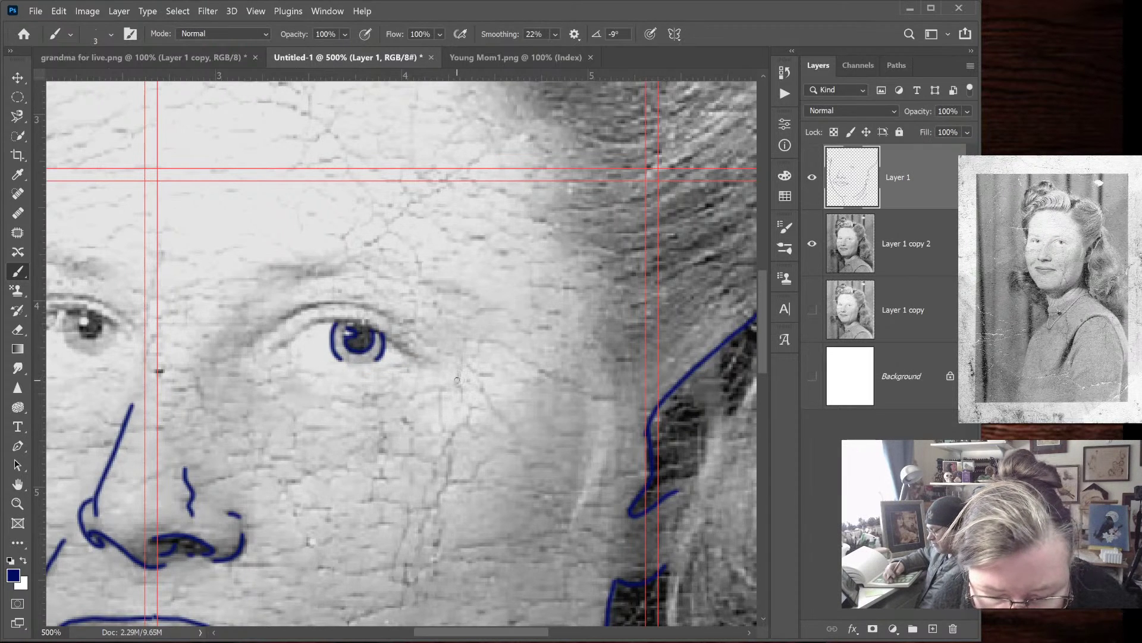
left_click_drag(300, 355, 410, 358)
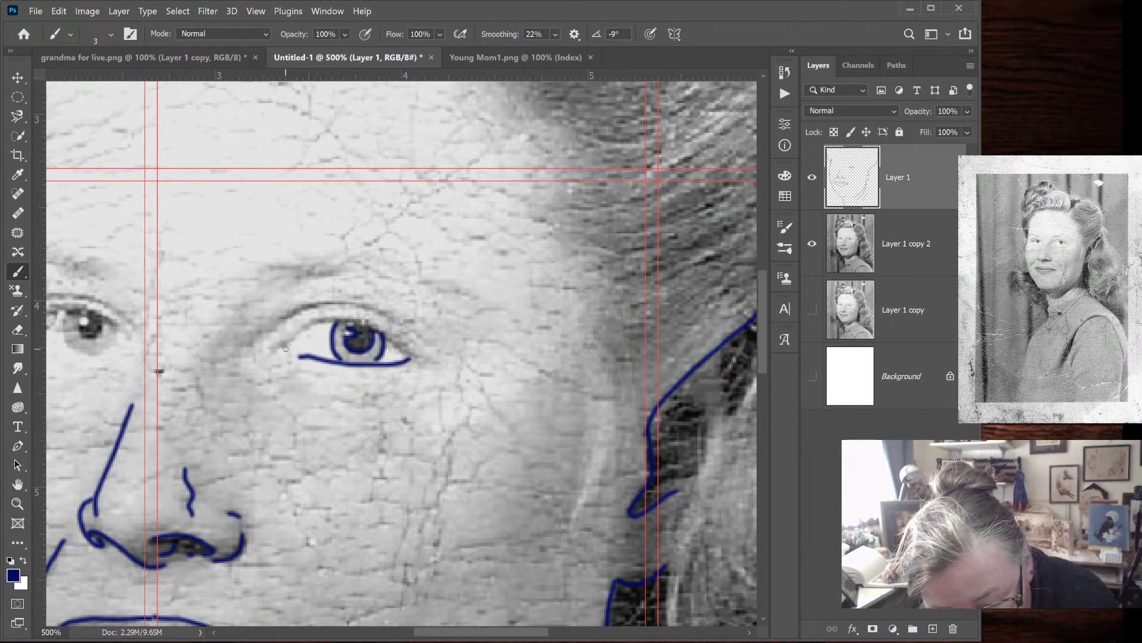
left_click_drag(284, 345, 288, 358)
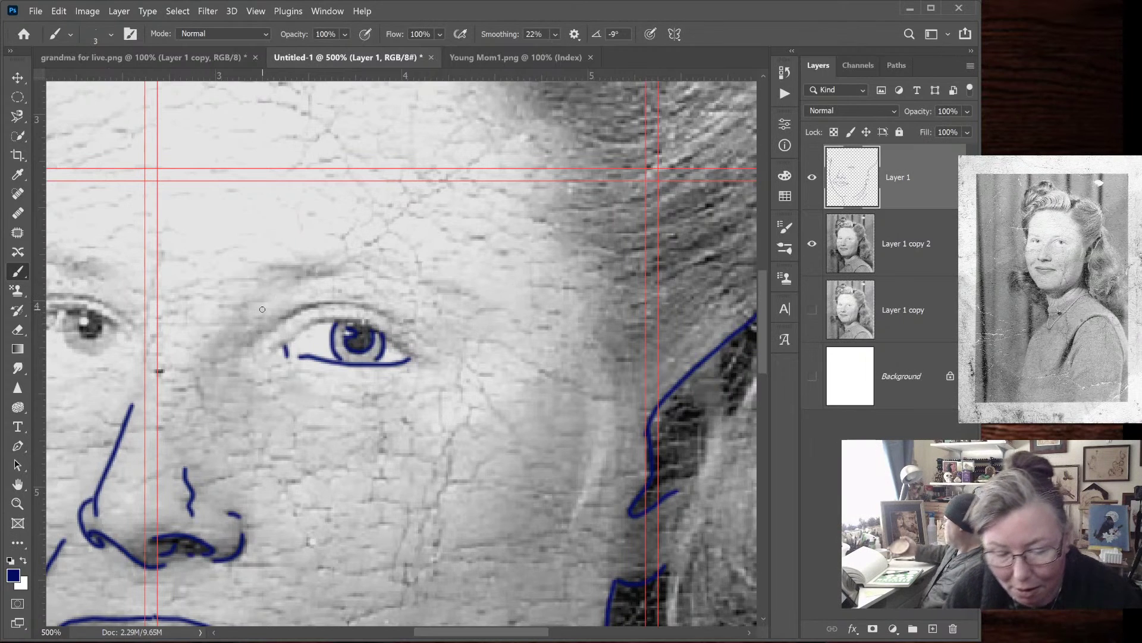
left_click_drag(271, 357, 313, 321)
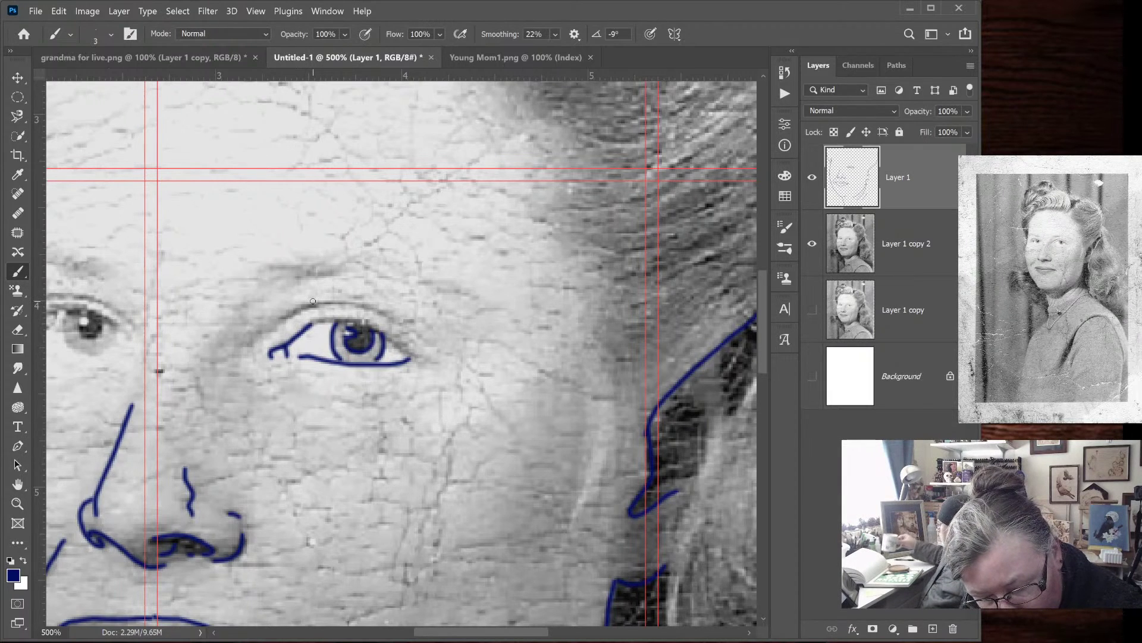
left_click_drag(265, 367, 251, 344)
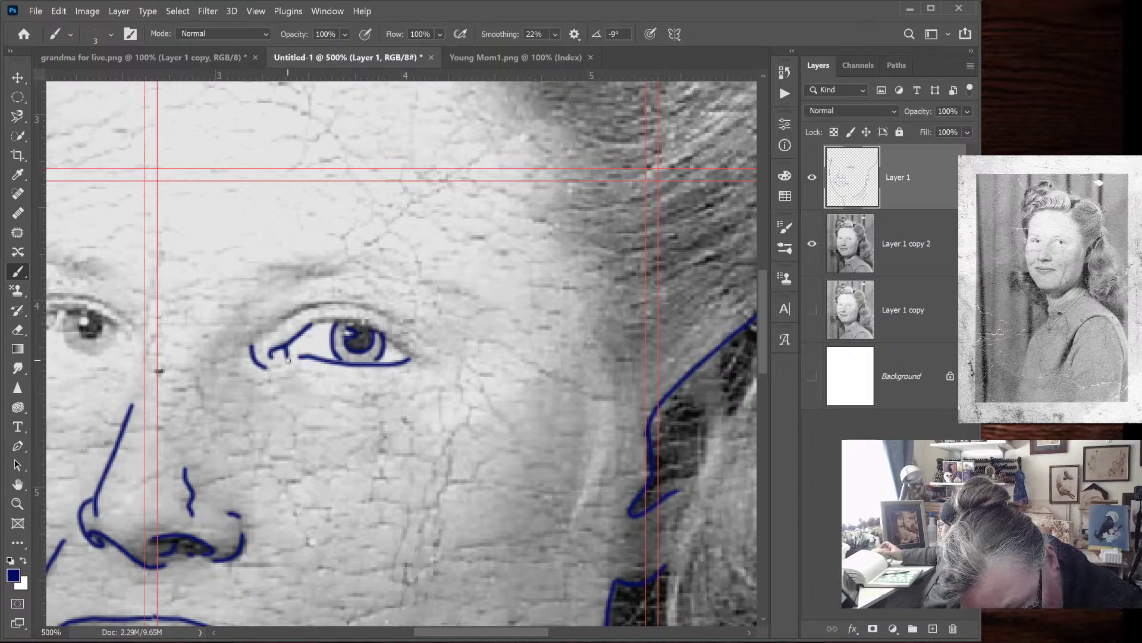
Outline the eye's upper lid, lid crease and under-eye fold, adding a few outer lashes and a second inner-corner fold
mouse_move(304, 372)
left_mouse_down()
mouse_move(365, 382)
mouse_move(415, 359)
mouse_move(372, 327)
mouse_move(338, 316)
mouse_move(289, 332)
mouse_move(285, 314)
mouse_move(351, 305)
mouse_move(398, 324)
left_mouse_up()
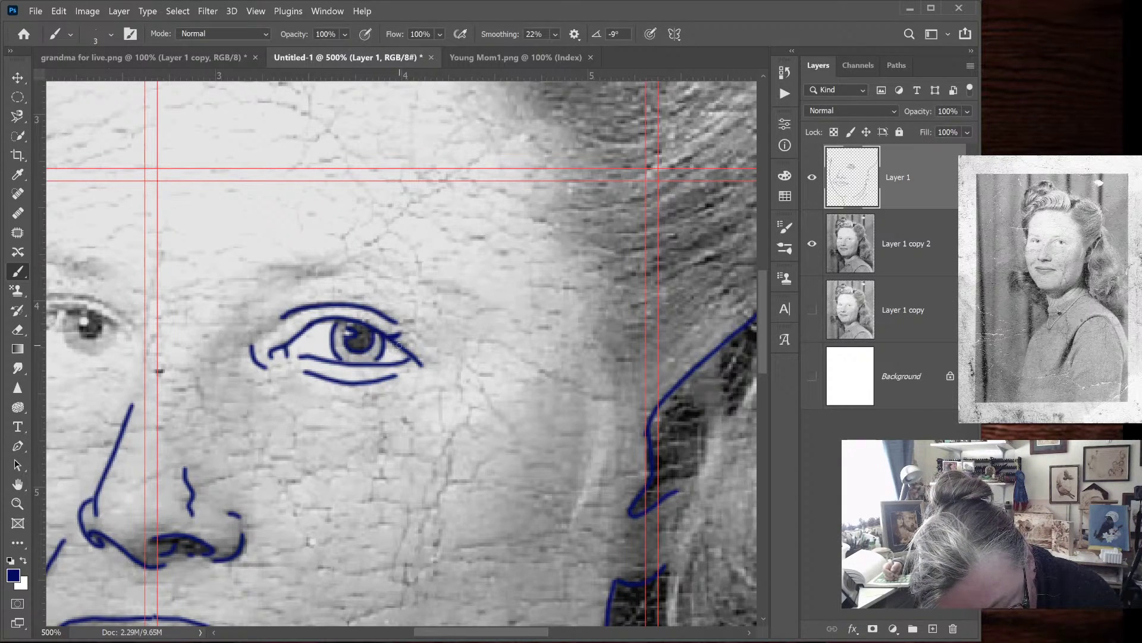
left_click_drag(396, 337, 409, 342)
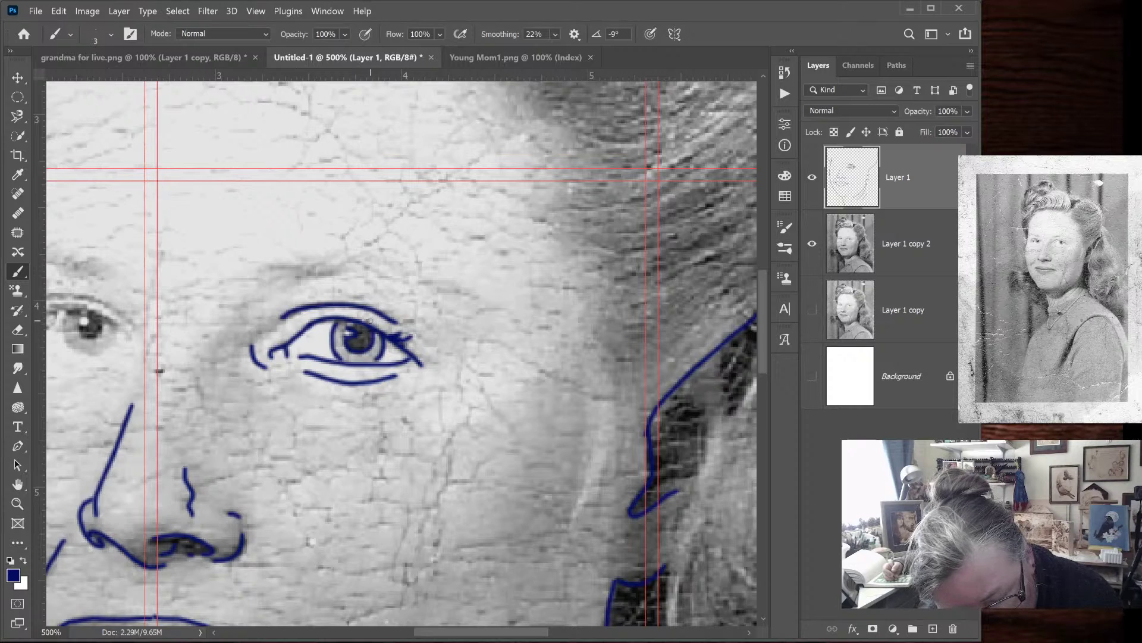
left_click_drag(355, 318, 369, 321)
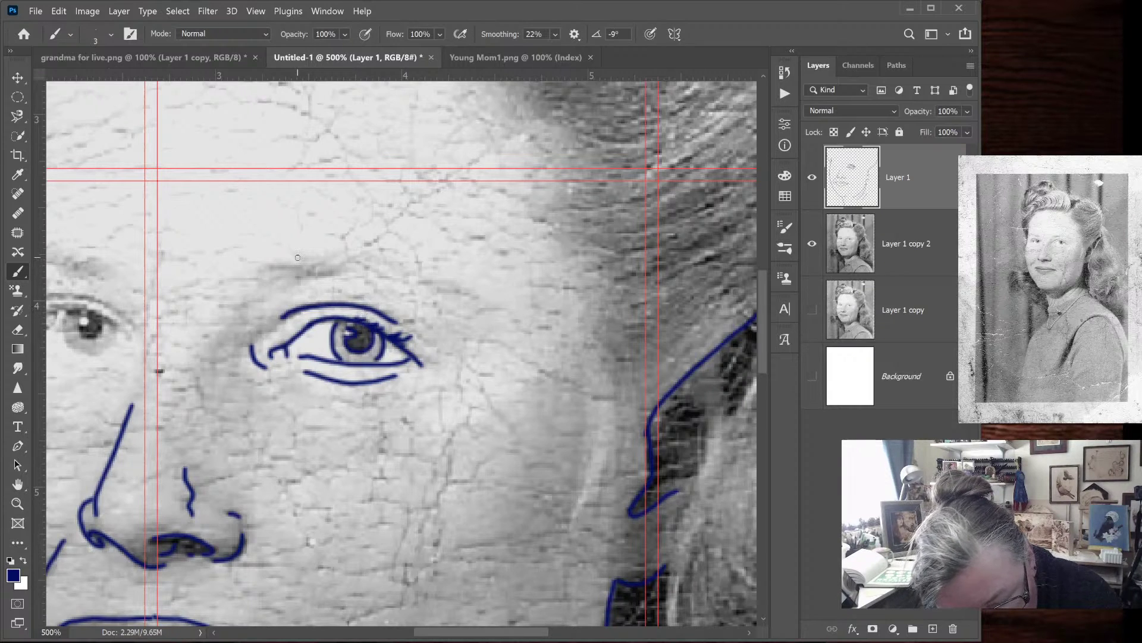
left_click_drag(238, 356, 250, 382)
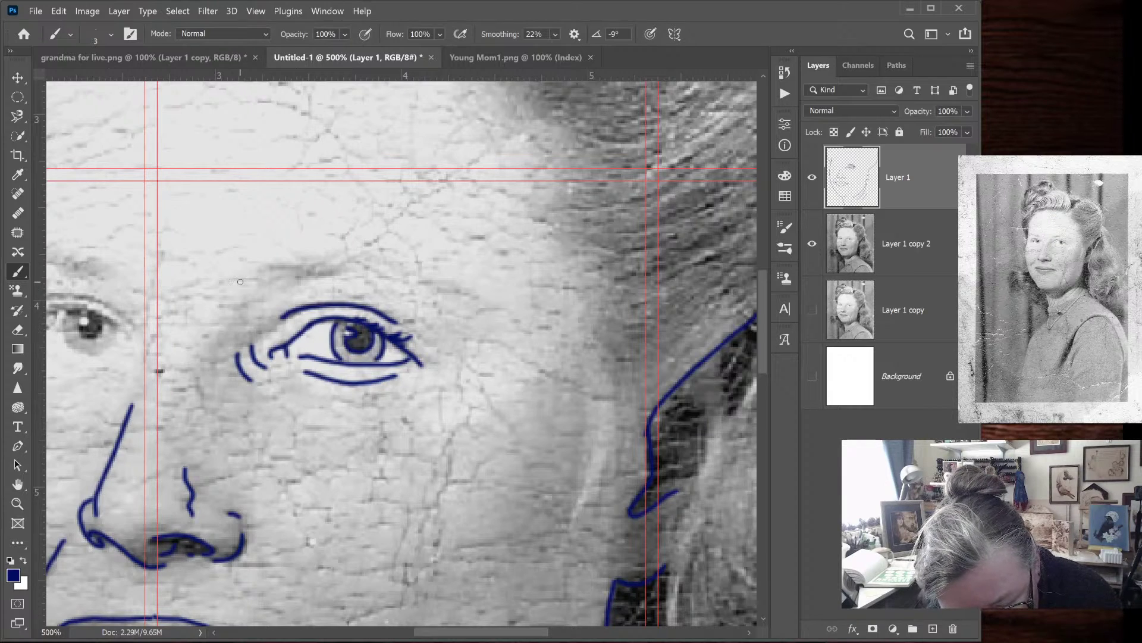
Trace the shadow edge from the brow down the side of the nose, and outline the eyebrow above with broken strokes
mouse_move(239, 303)
left_mouse_down()
mouse_move(174, 395)
mouse_move(174, 453)
left_mouse_up()
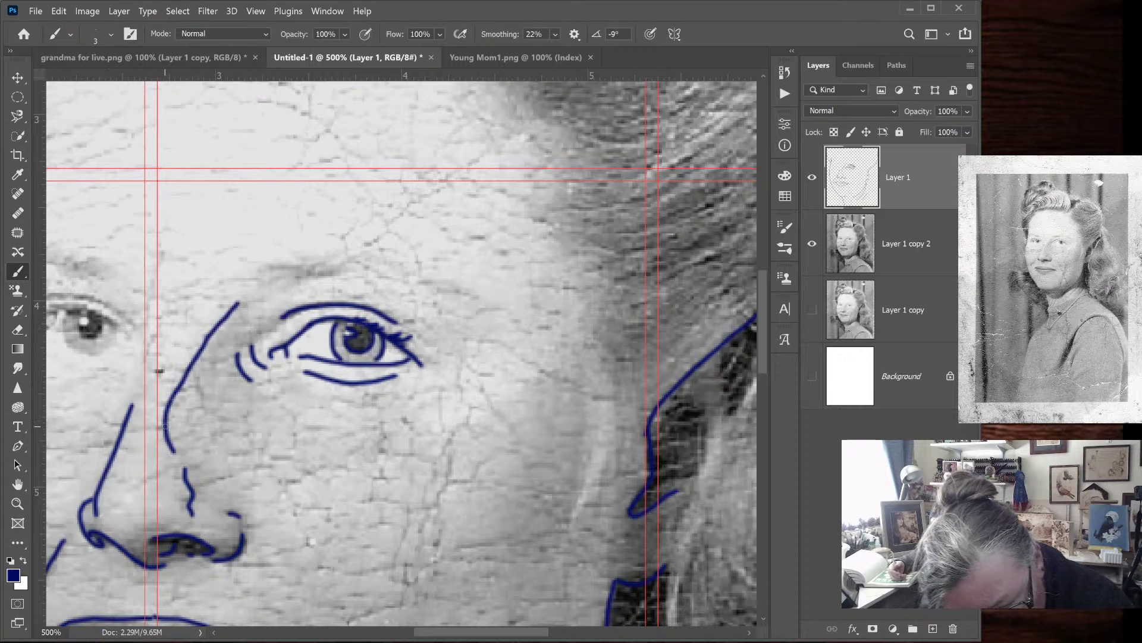
mouse_move(265, 279)
left_mouse_down()
mouse_move(301, 274)
mouse_move(267, 266)
mouse_move(360, 260)
left_mouse_up()
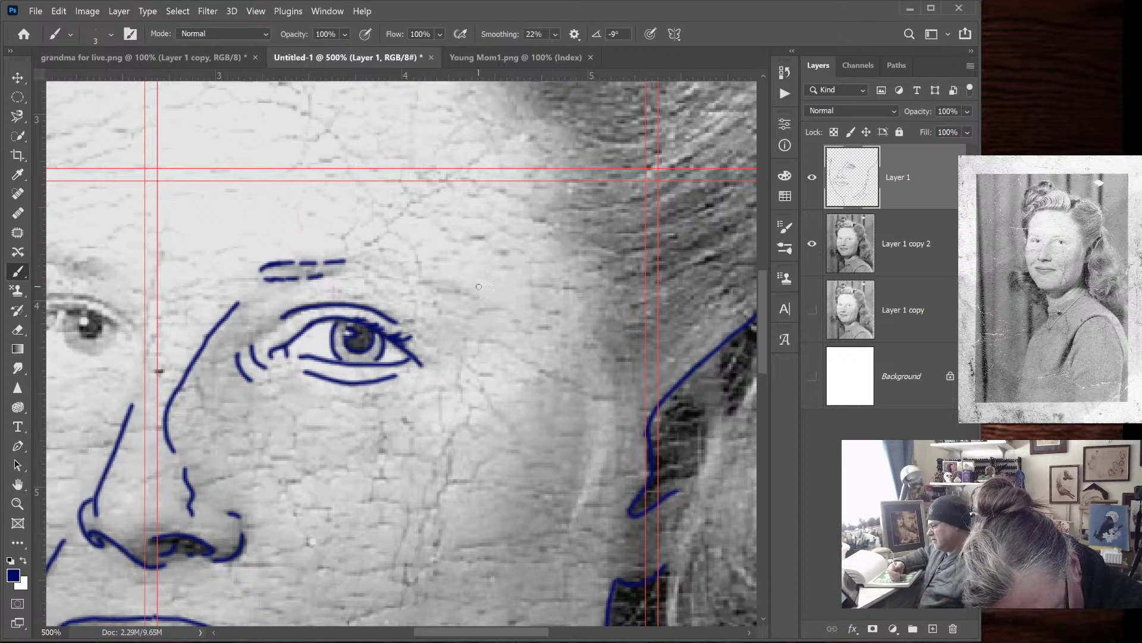
left_click_drag(477, 293, 432, 279)
left_click_drag(345, 259, 426, 277)
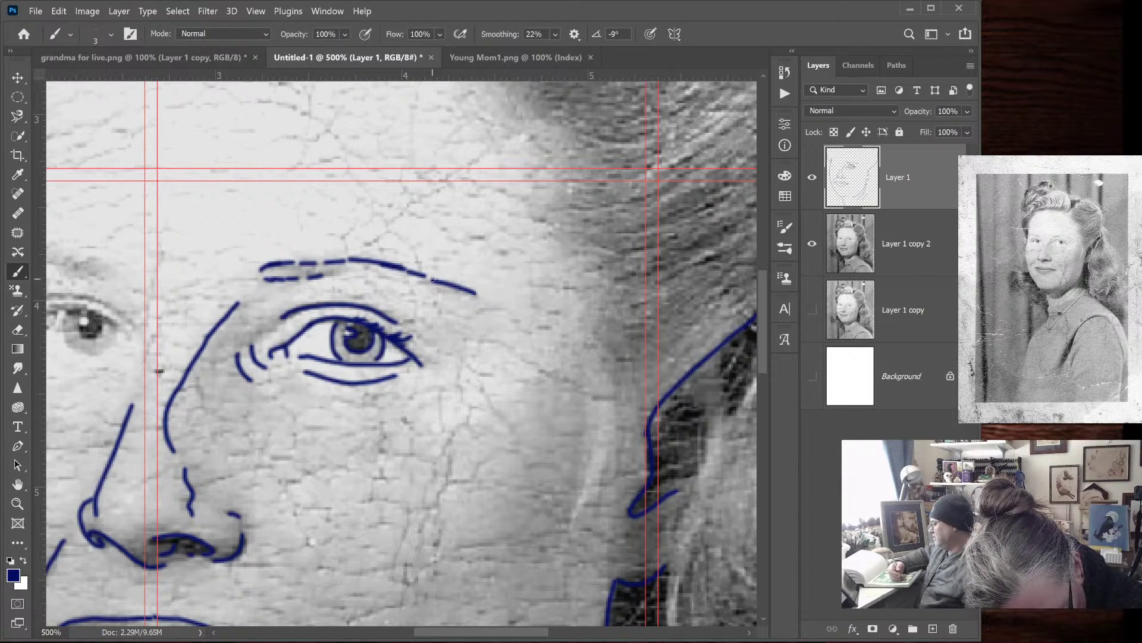
left_click_drag(314, 274, 353, 266)
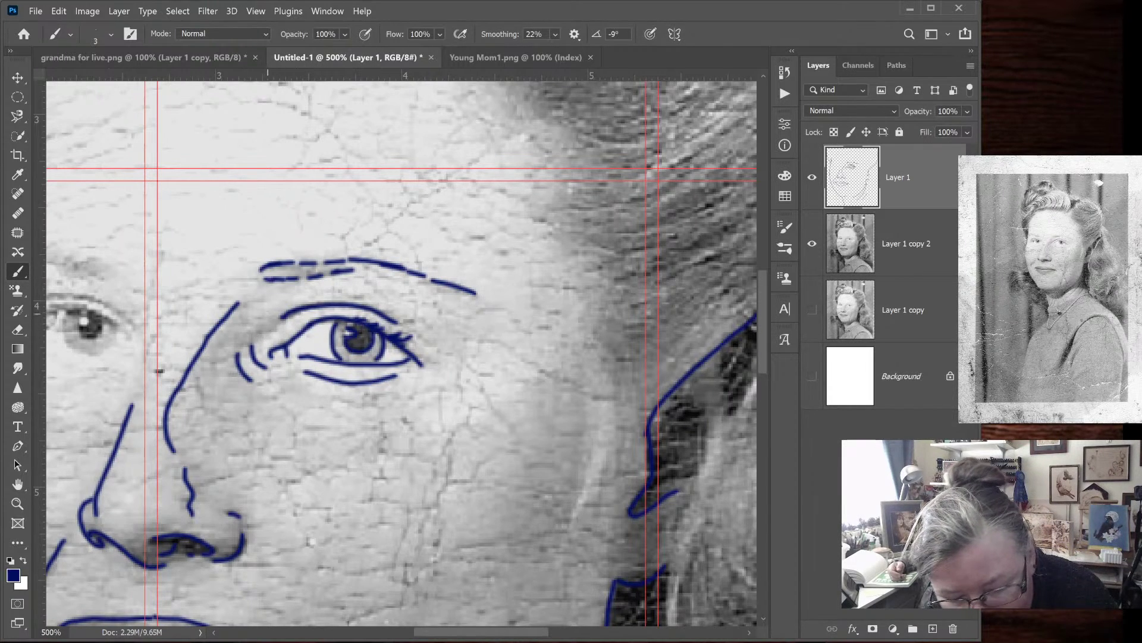
Extend the lid crease down to the inner-corner fold, and trace the two curved contours in front of the ear
left_click_drag(275, 327, 237, 349)
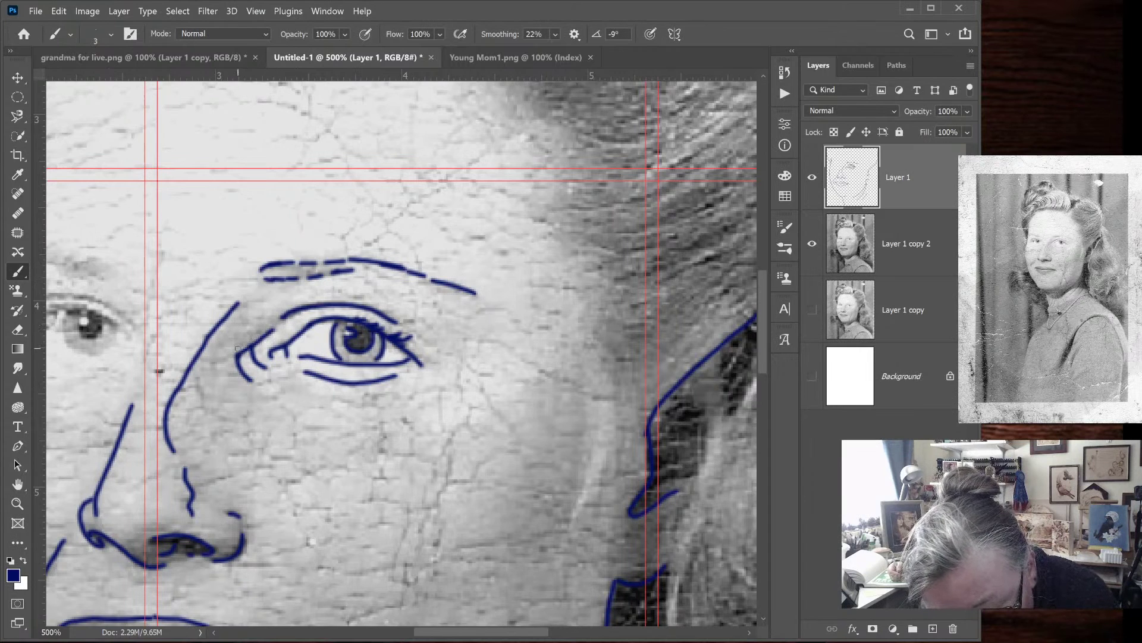
mouse_move(578, 366)
left_mouse_down()
mouse_move(594, 427)
mouse_move(568, 527)
mouse_move(574, 554)
mouse_move(613, 398)
mouse_move(594, 347)
left_mouse_up()
Hide Layer 1 copy 2 to review the traced face with its new eye, brow and ear lines, and show it again
key("ctrl+minus")
key("ctrl+minus")
key("ctrl+minus")
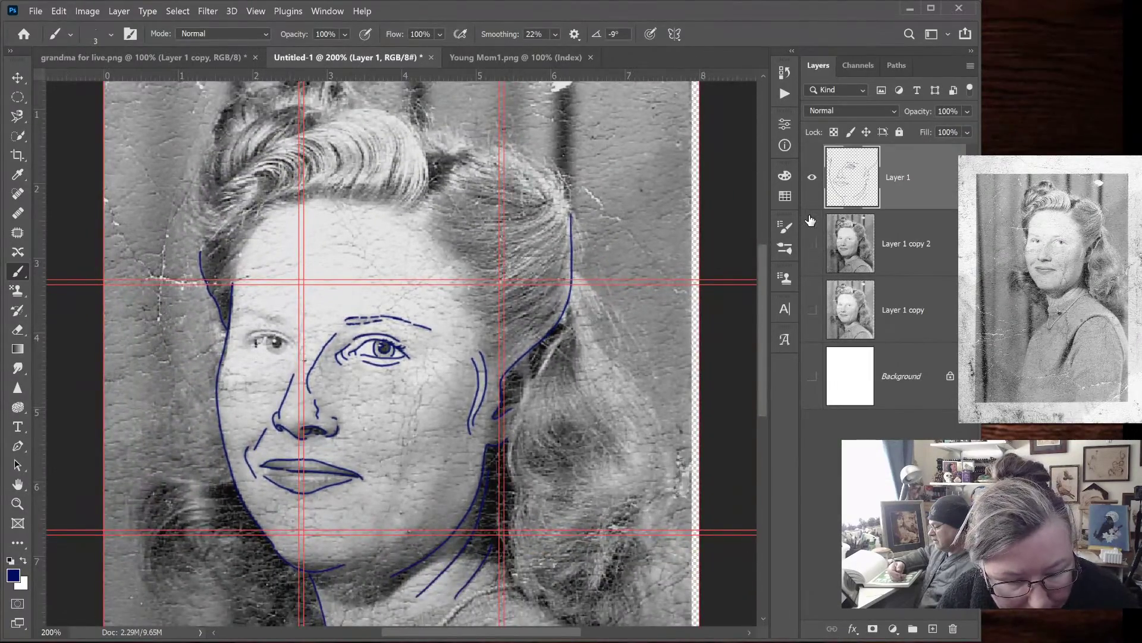
left_click(812, 239)
key("ctrl+minus")
key("ctrl+minus")
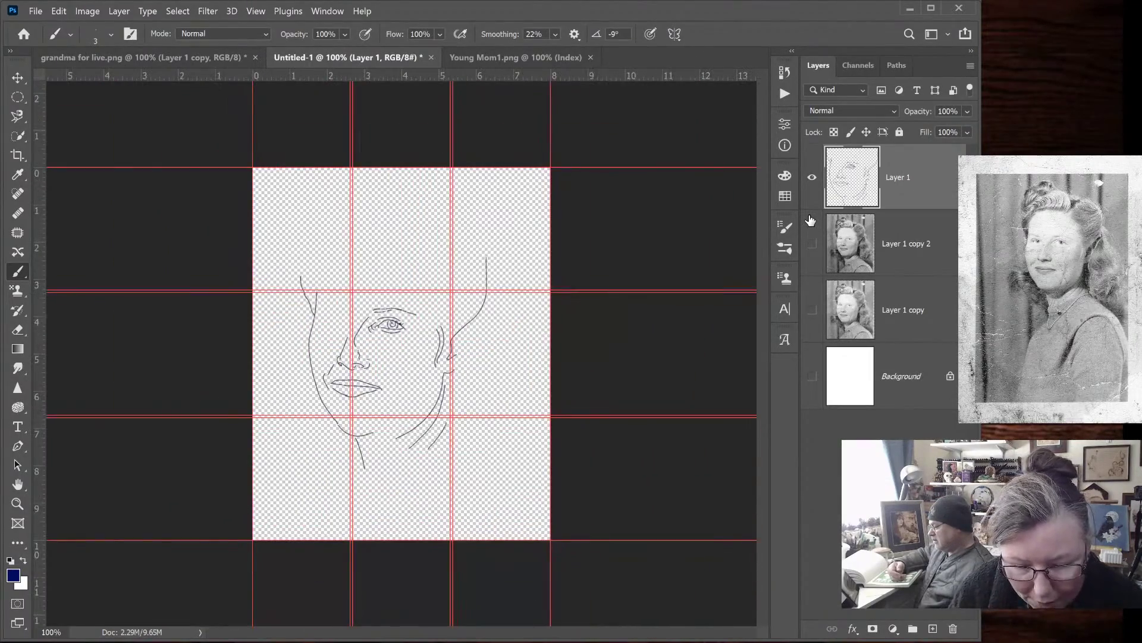
key("ctrl+plus")
key("ctrl+plus")
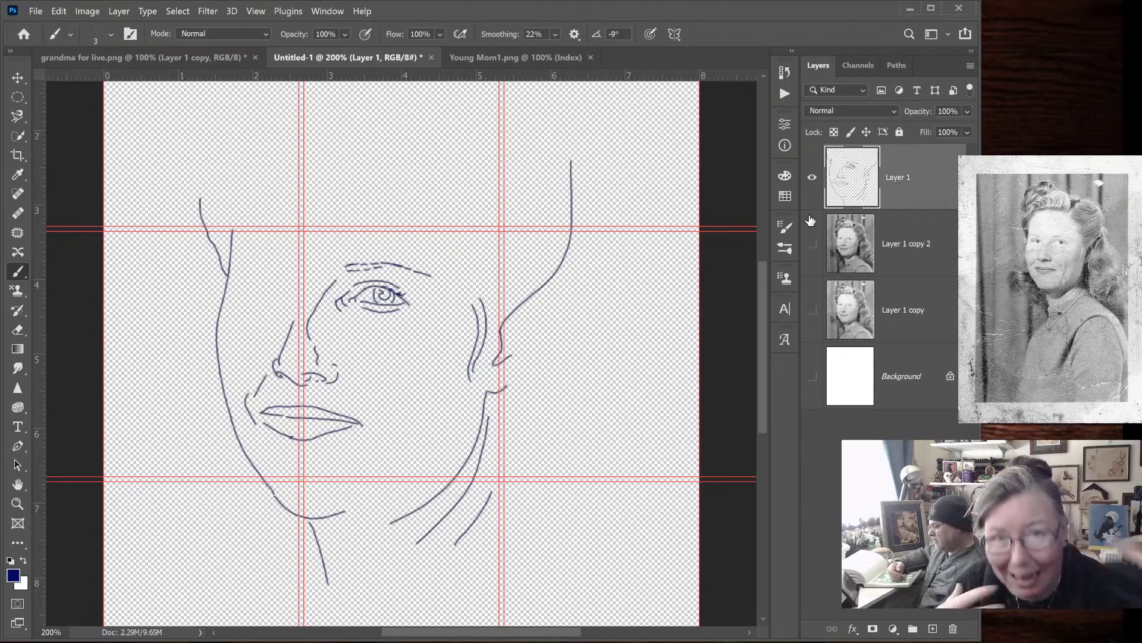
key("ctrl+plus")
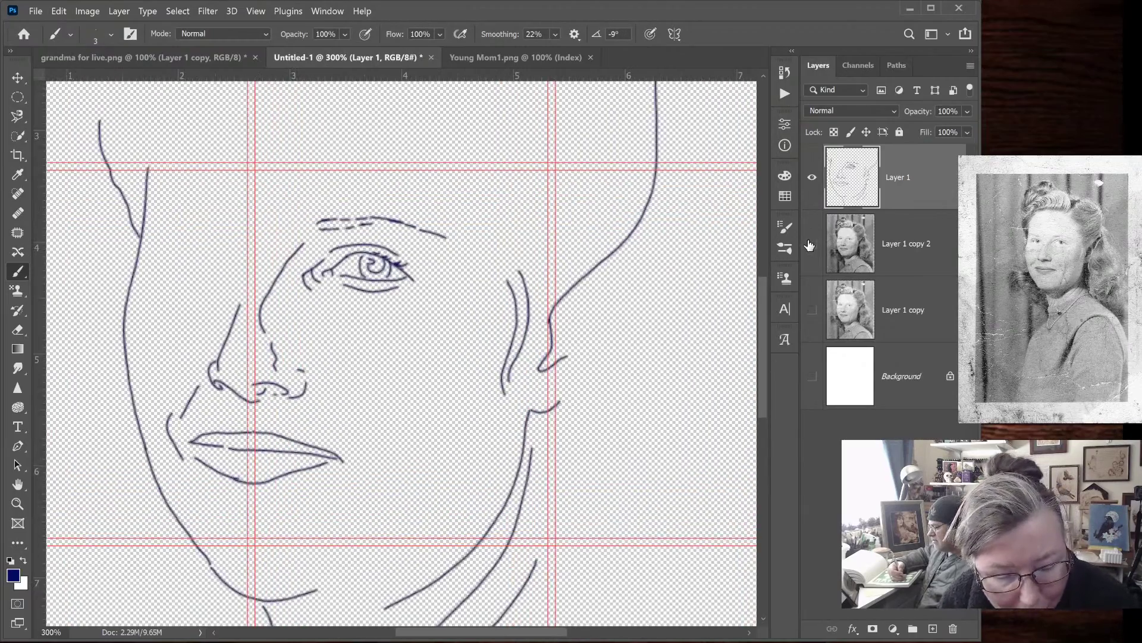
left_click(812, 243)
Redraw the far cheek's outline beside the untraced eye slightly further outward or inward to match the photo, and erase the surplus line
key("ctrl+plus")
key("ctrl+plus")
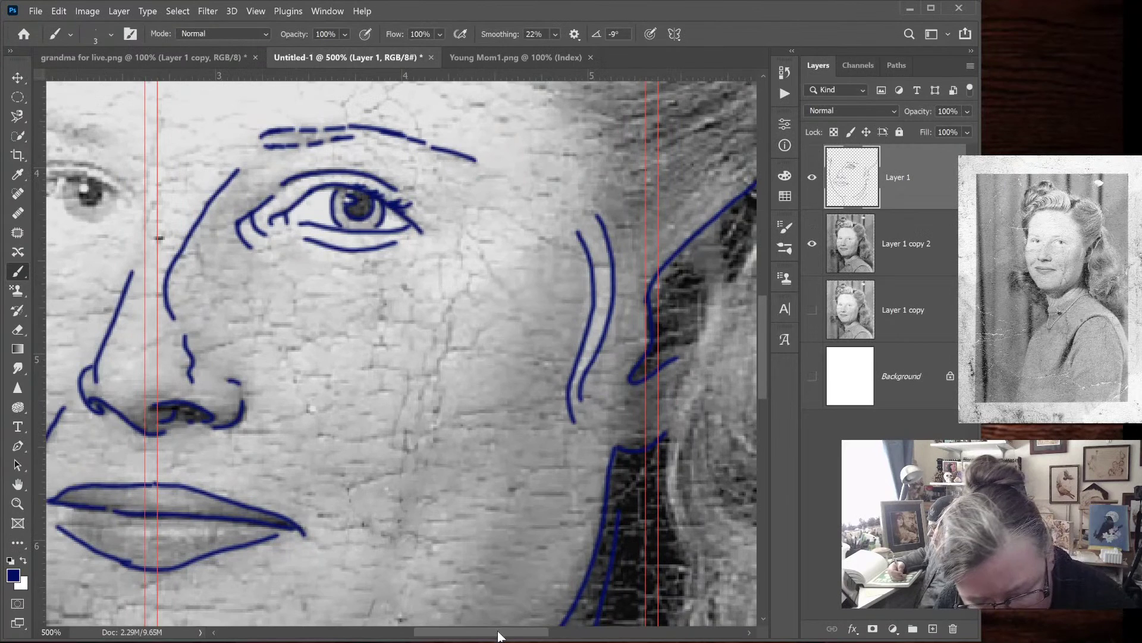
left_click_drag(498, 635, 431, 623)
key("ctrl+plus")
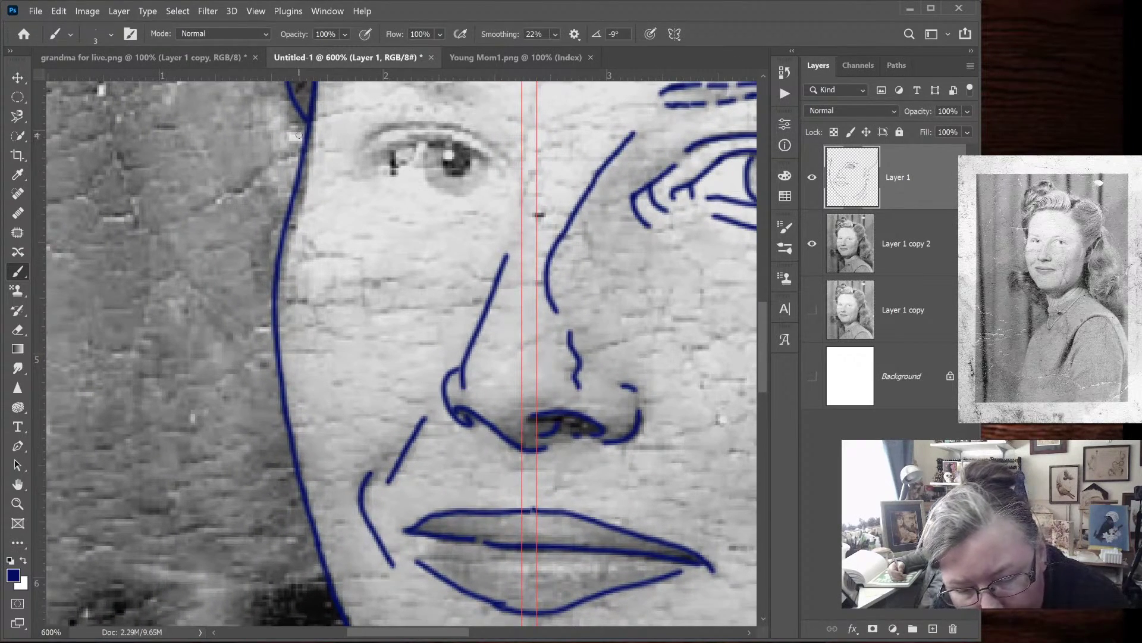
mouse_move(312, 127)
left_mouse_down()
mouse_move(274, 326)
mouse_move(279, 426)
left_mouse_up()
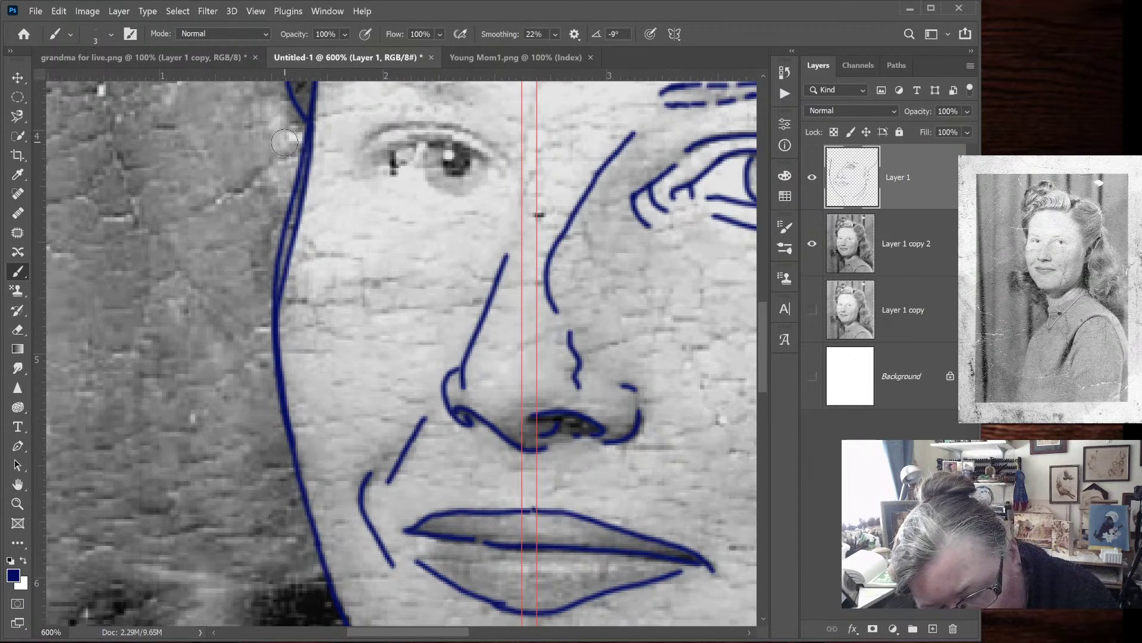
left_click_drag(292, 145, 282, 213)
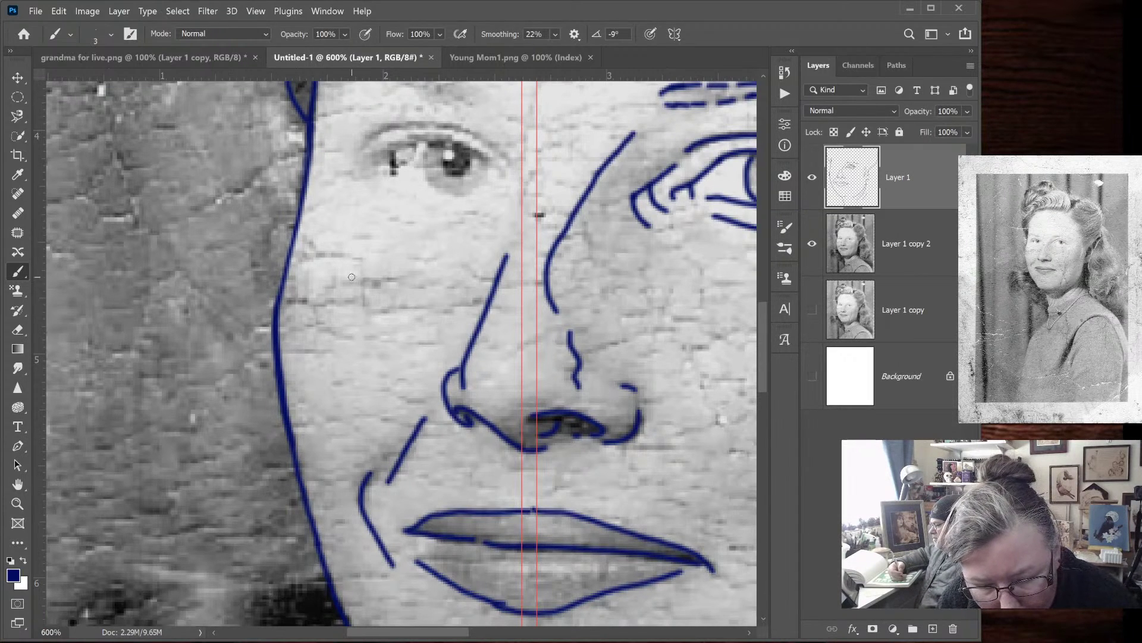
Trace the far eye's pupil, iris, upper lid and lid crease in dark blue on Layer 1
left_click_drag(764, 356, 761, 315)
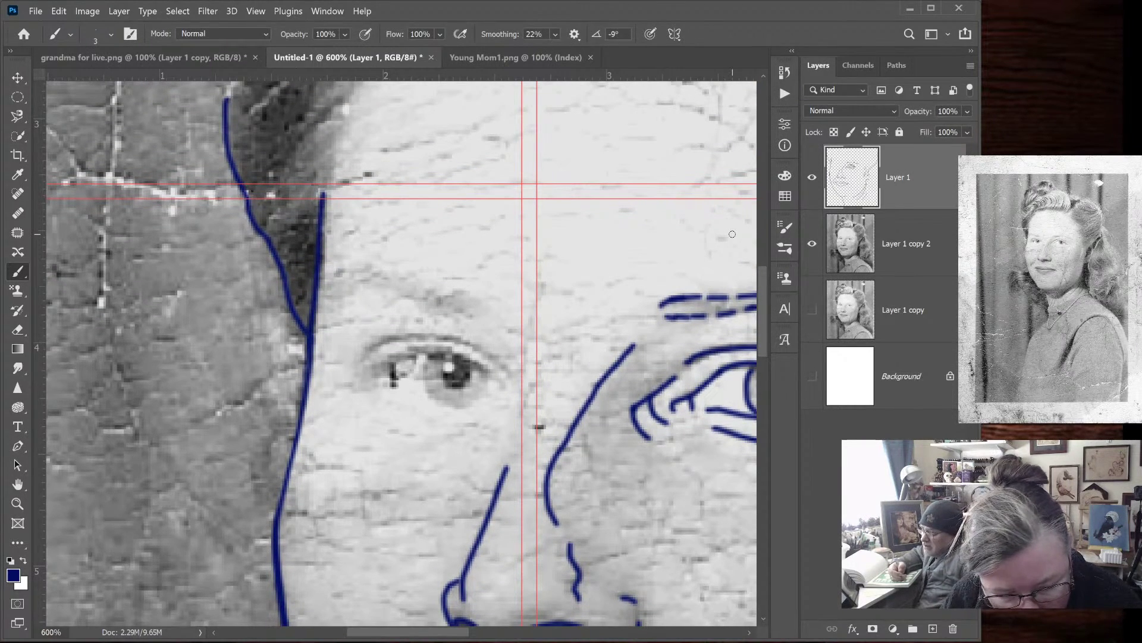
left_click_drag(462, 636, 487, 638)
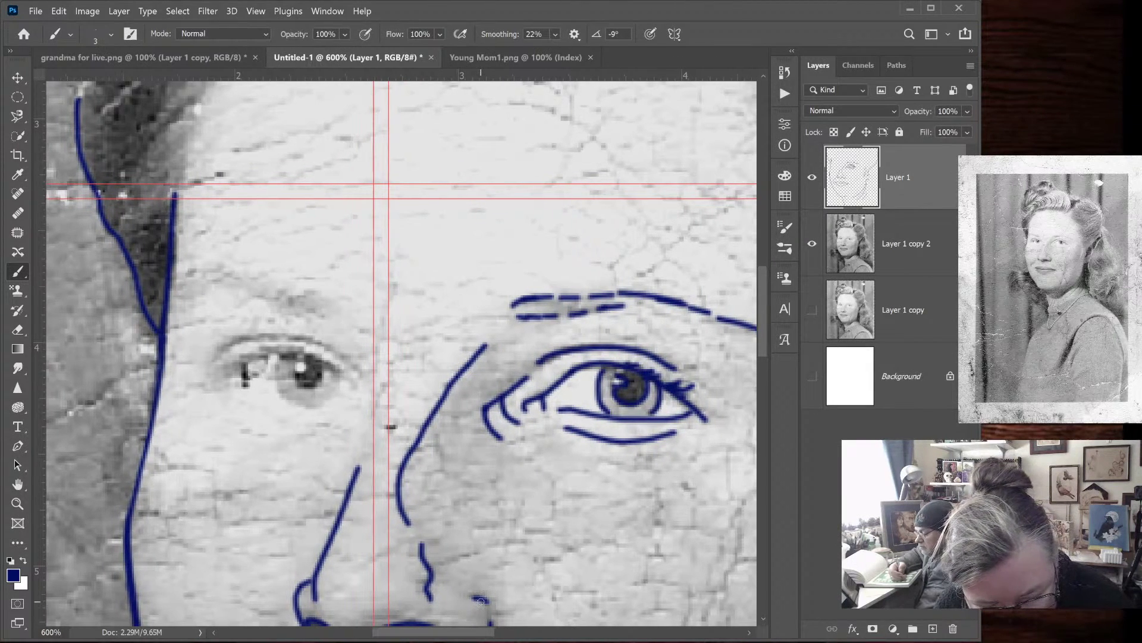
mouse_move(340, 373)
left_mouse_down()
mouse_move(310, 407)
mouse_move(283, 398)
mouse_move(276, 363)
mouse_move(312, 388)
mouse_move(320, 370)
mouse_move(309, 356)
mouse_move(299, 378)
mouse_move(299, 362)
mouse_move(357, 387)
mouse_move(298, 350)
mouse_move(215, 368)
left_mouse_up()
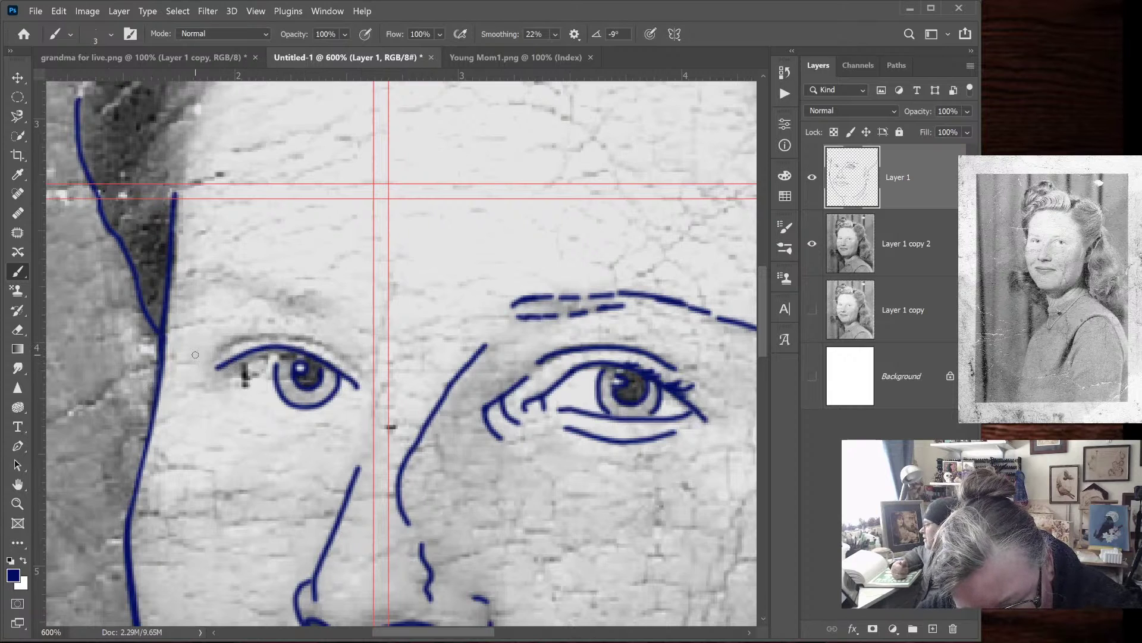
mouse_move(361, 373)
left_mouse_down()
mouse_move(308, 338)
mouse_move(273, 333)
mouse_move(209, 352)
left_mouse_up()
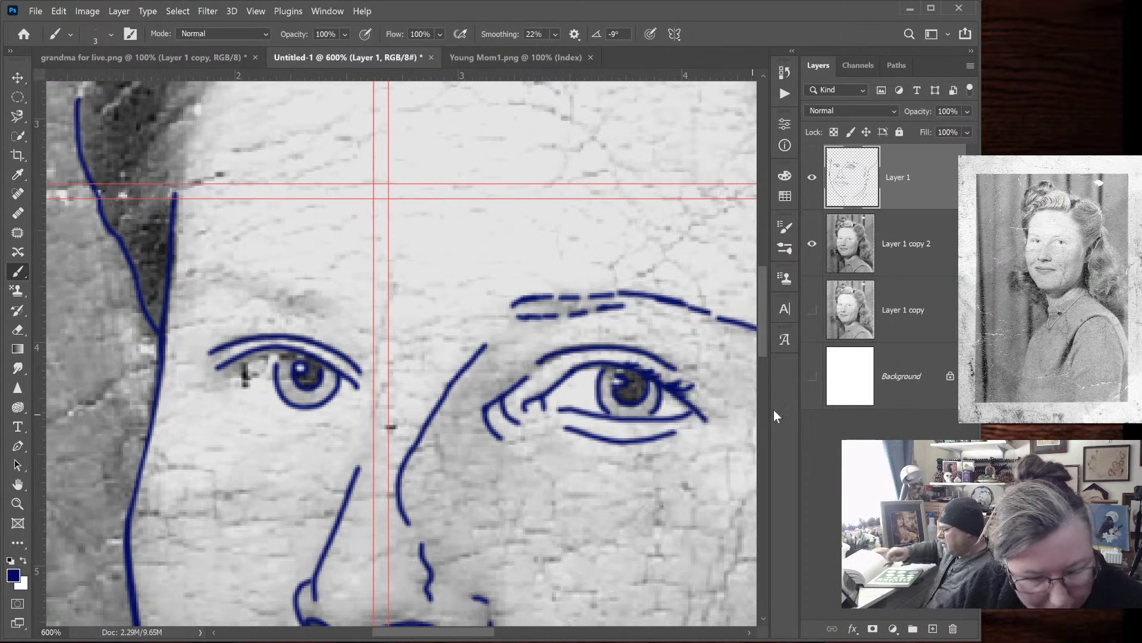
Duplicate the photo layer Layer 1 copy 2
left_click(922, 262)
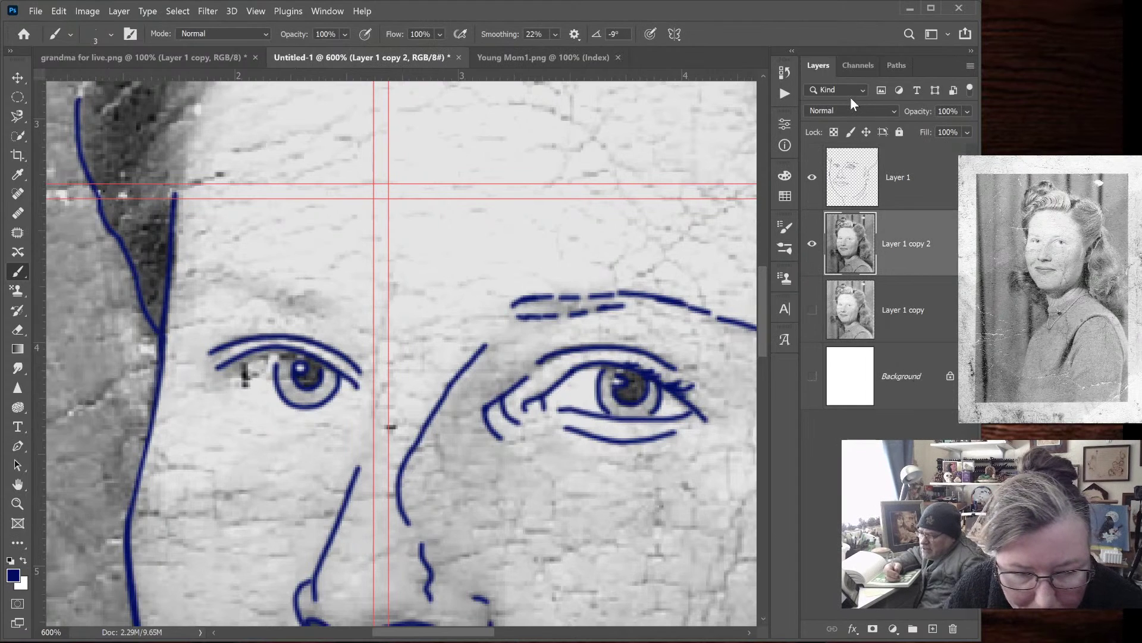
key("ctrl+j")
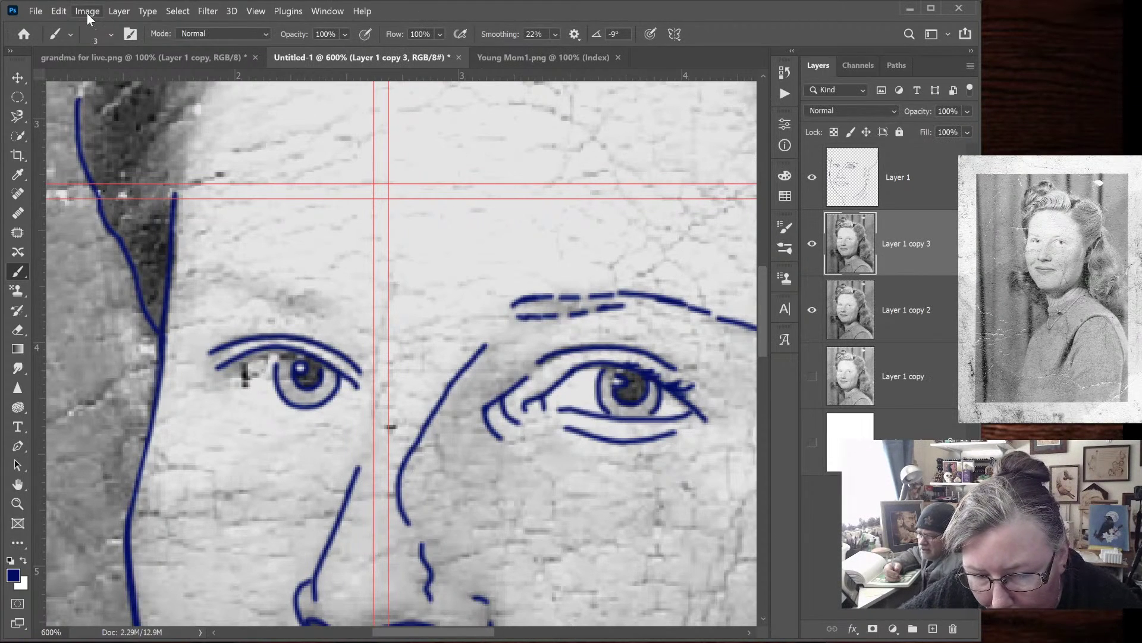
Hide Layer 1 copy 2 and darken Layer 1 copy 3 to bring out the facial contours
left_click(812, 309)
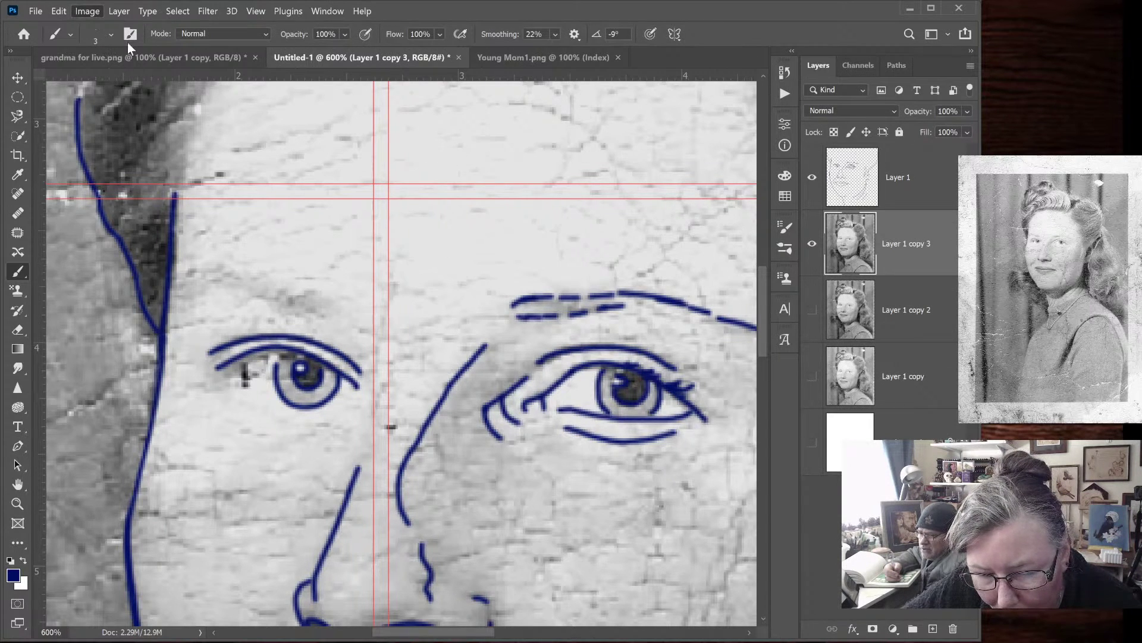
key("i")
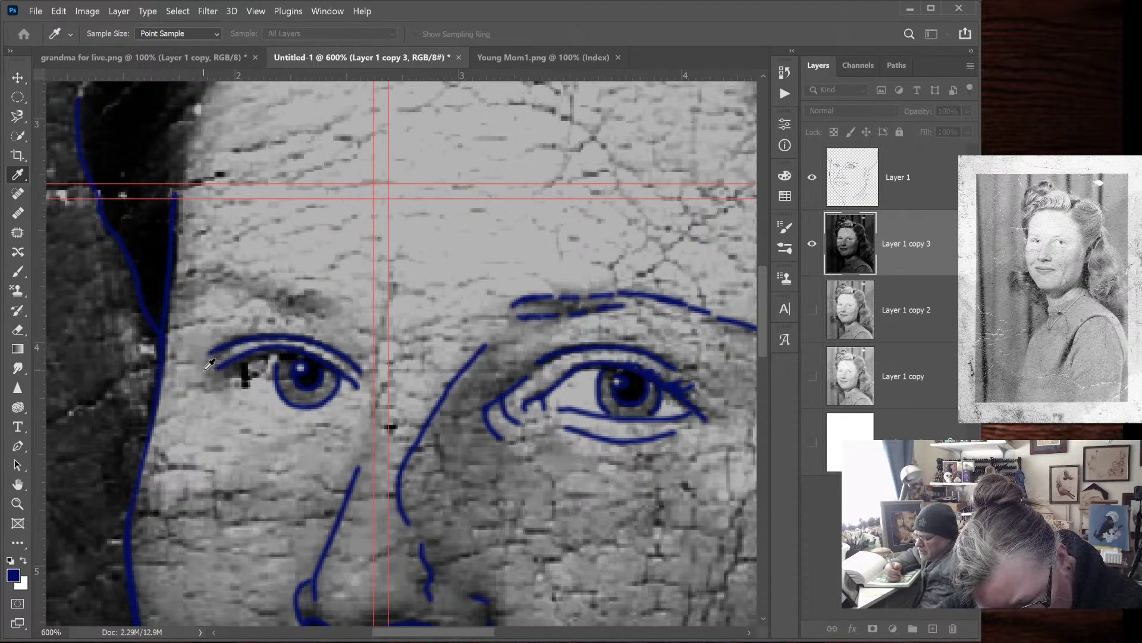
key("b")
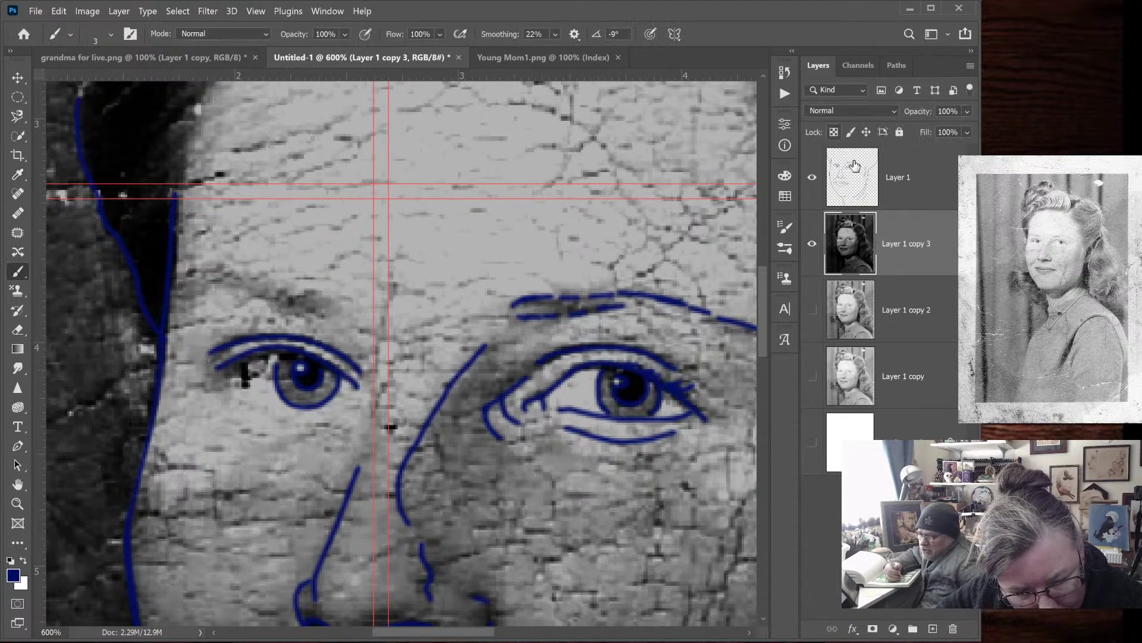
Trace the far eye's lower lid in dark blue on Layer 1 and toggle Layer 1 copy 3 off and on to compare
left_click(861, 165)
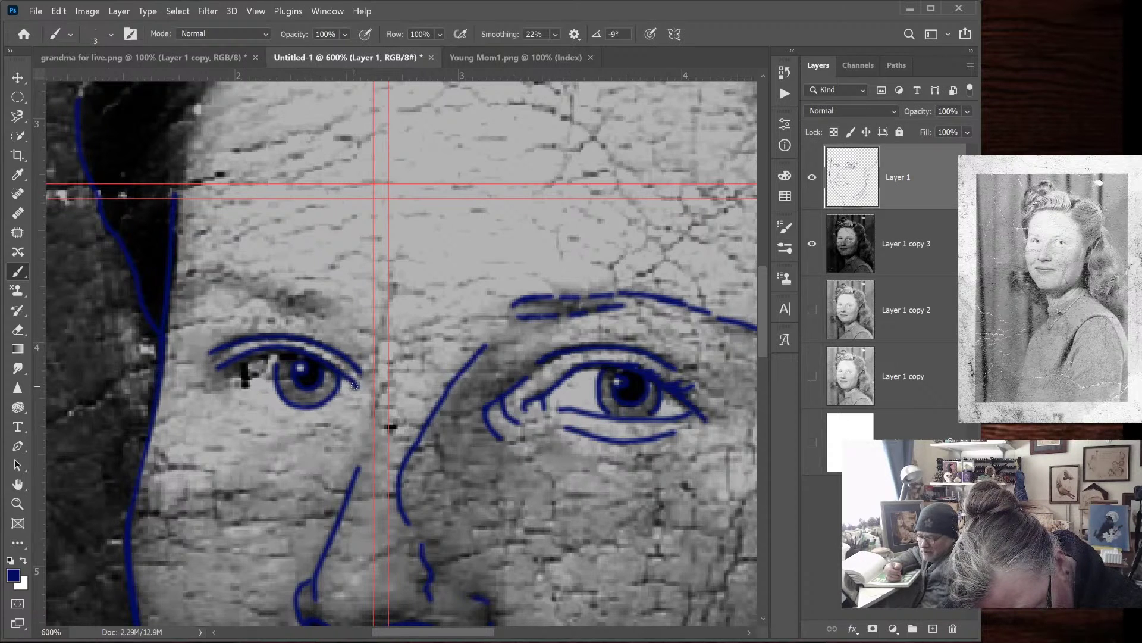
mouse_move(345, 393)
left_mouse_down()
mouse_move(294, 406)
mouse_move(206, 369)
left_mouse_up()
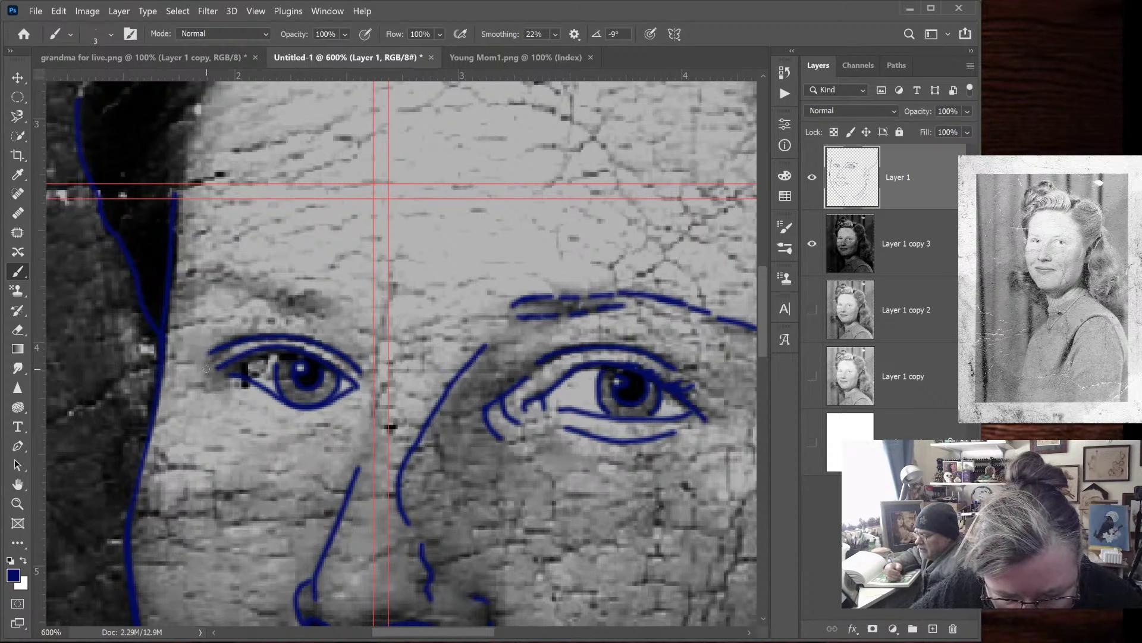
key("ctrl+minus")
key("ctrl+minus")
key("ctrl+minus")
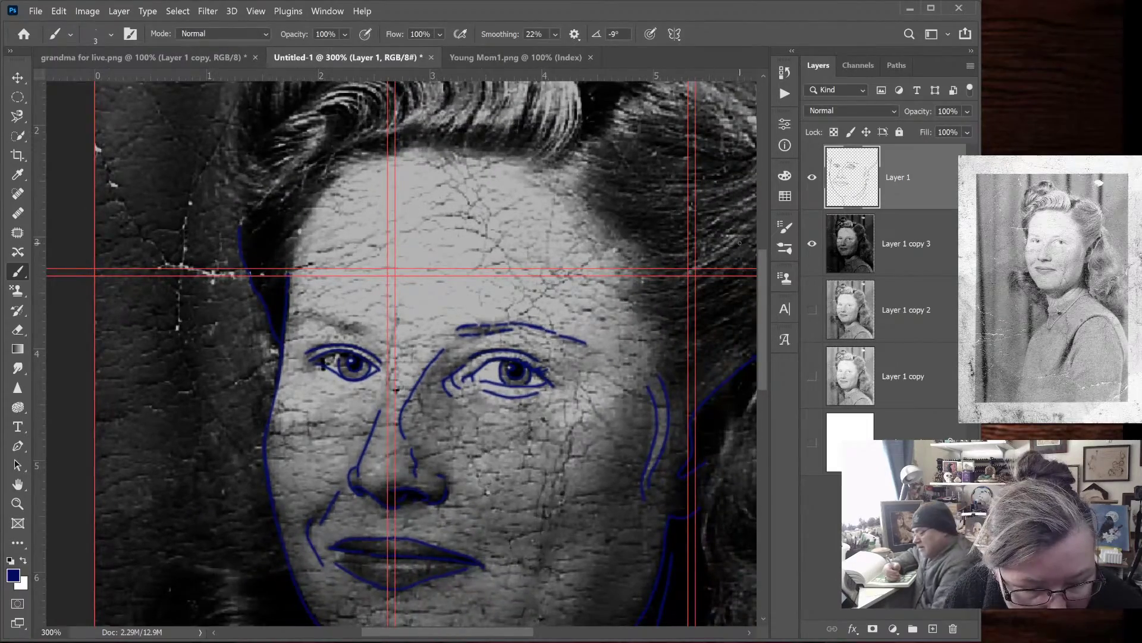
left_click(812, 244)
left_click(812, 244)
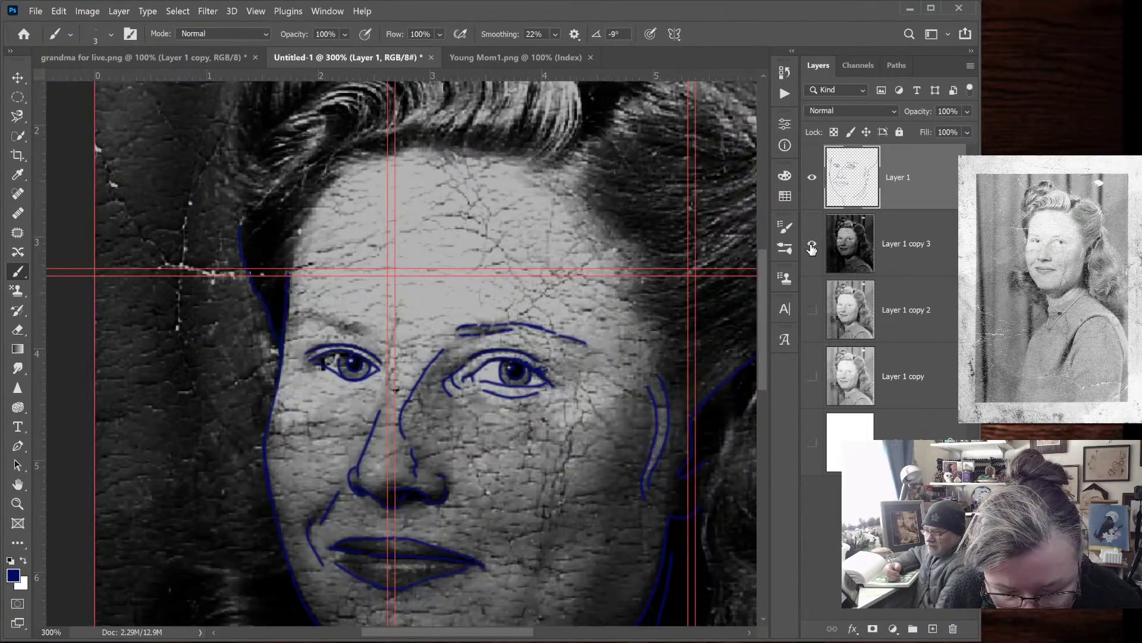
Darken Layer 1 copy 3 further so only the strongest shadows around the far eye and brow stand out
key("ctrl+plus")
key("ctrl+plus")
key("ctrl+plus")
key("ctrl+plus")
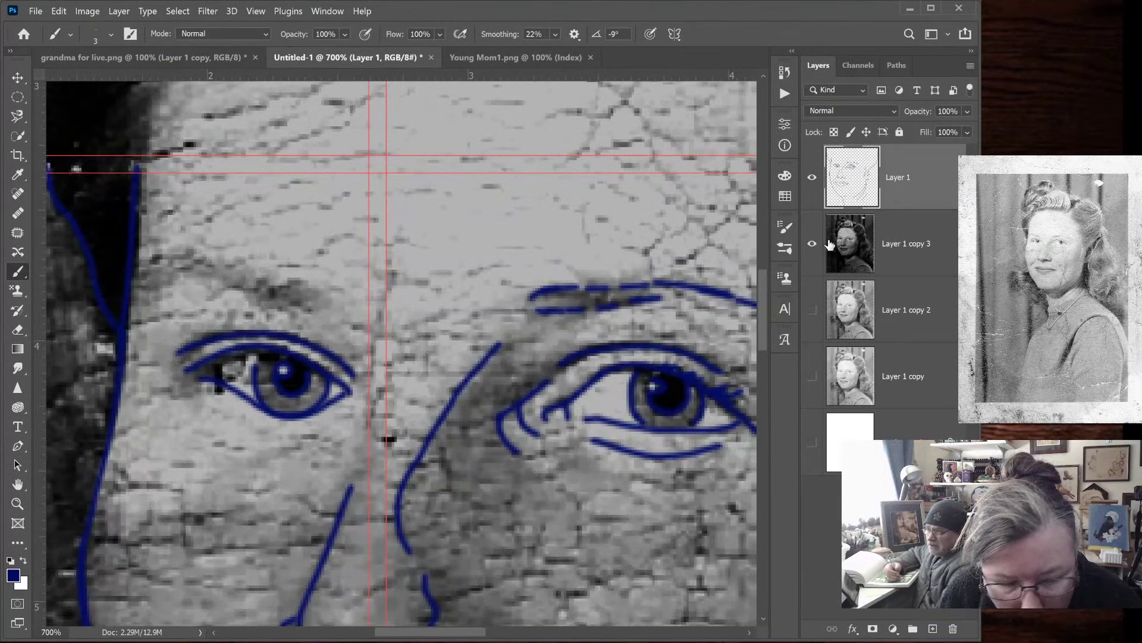
left_click(911, 257)
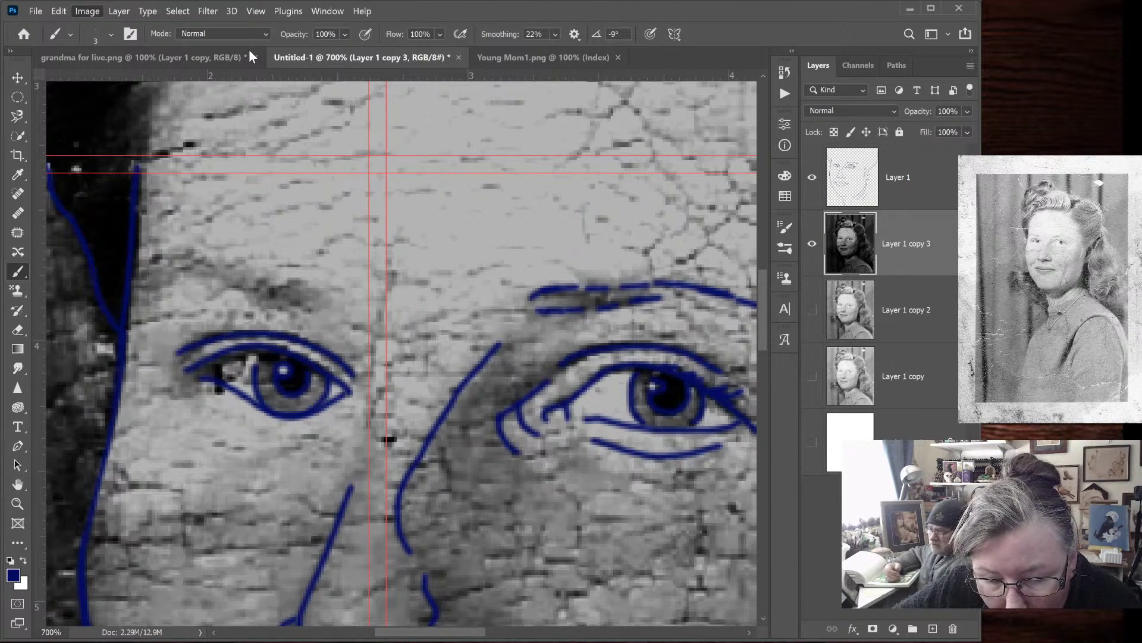
key("i")
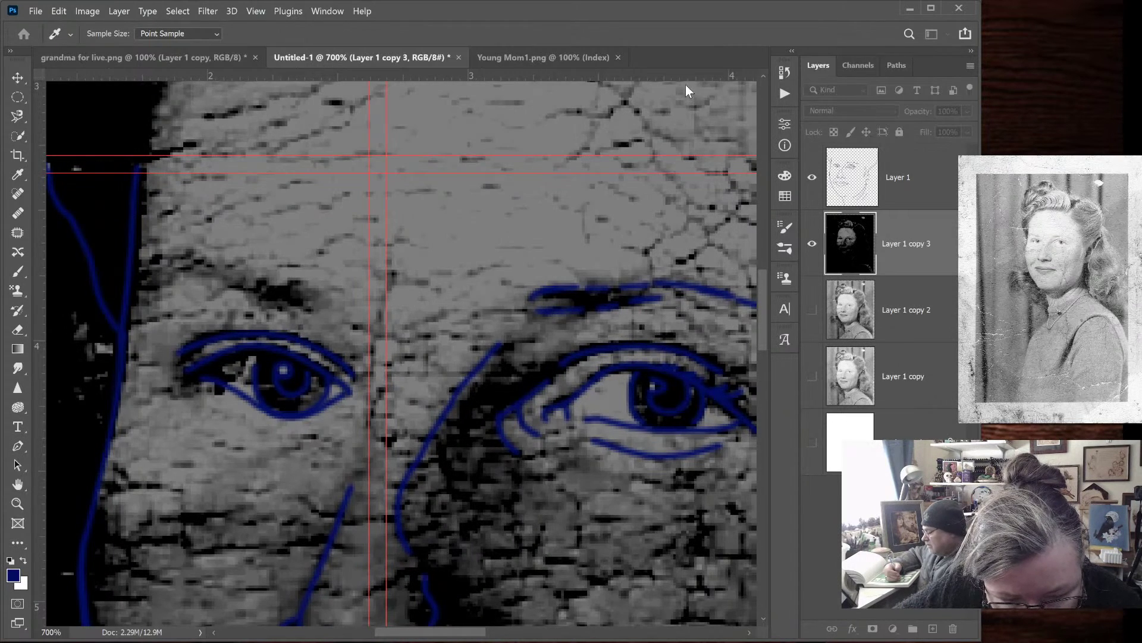
key("b")
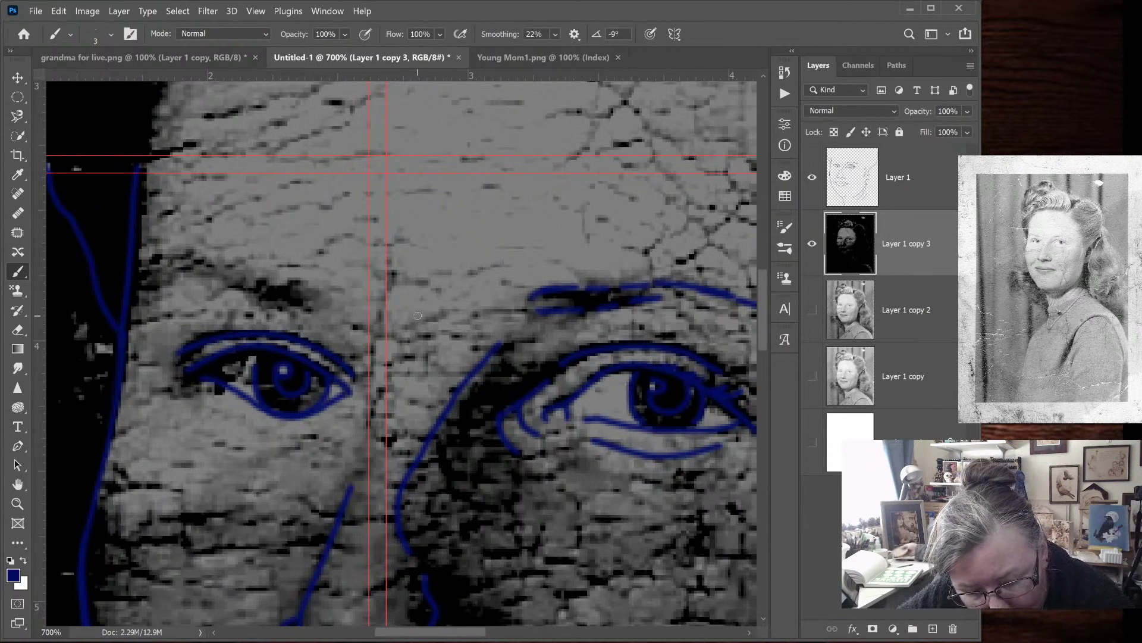
Erase the far eye's lines on Layer 1 and retrace its lid crease and upper lid over the darkened photo
mouse_move(341, 353)
left_mouse_down()
mouse_move(339, 387)
mouse_move(291, 416)
mouse_move(256, 380)
left_mouse_up()
key("ctrl+z")
left_click(927, 163)
mouse_move(266, 309)
left_mouse_down()
mouse_move(210, 396)
mouse_move(187, 315)
mouse_move(152, 327)
left_mouse_up()
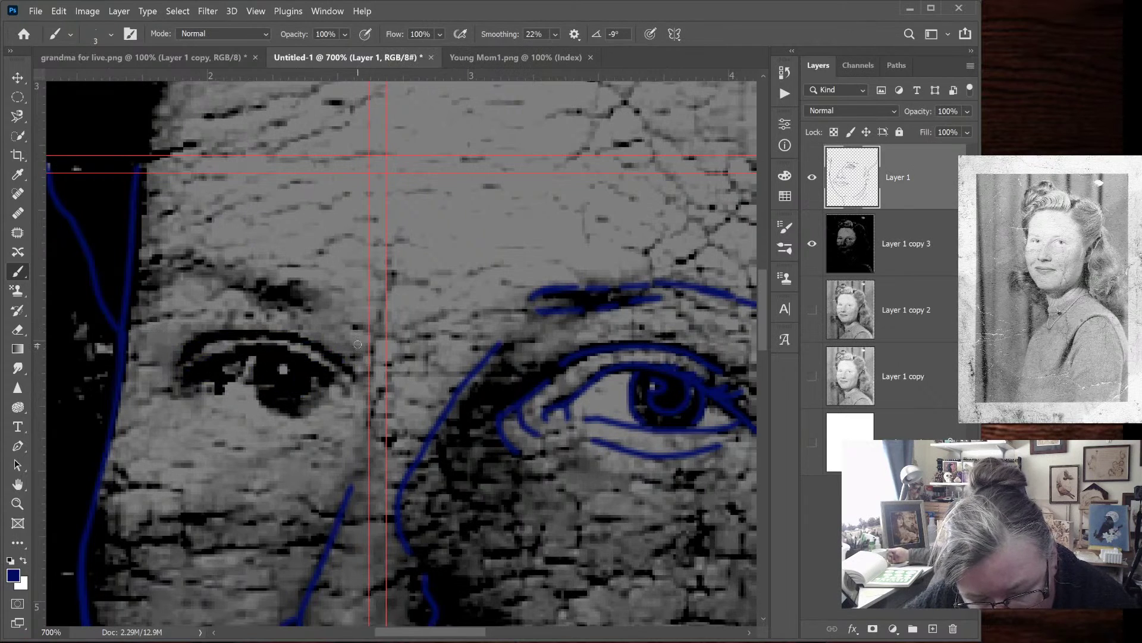
mouse_move(359, 384)
left_mouse_down()
mouse_move(271, 336)
mouse_move(226, 337)
mouse_move(160, 357)
left_mouse_up()
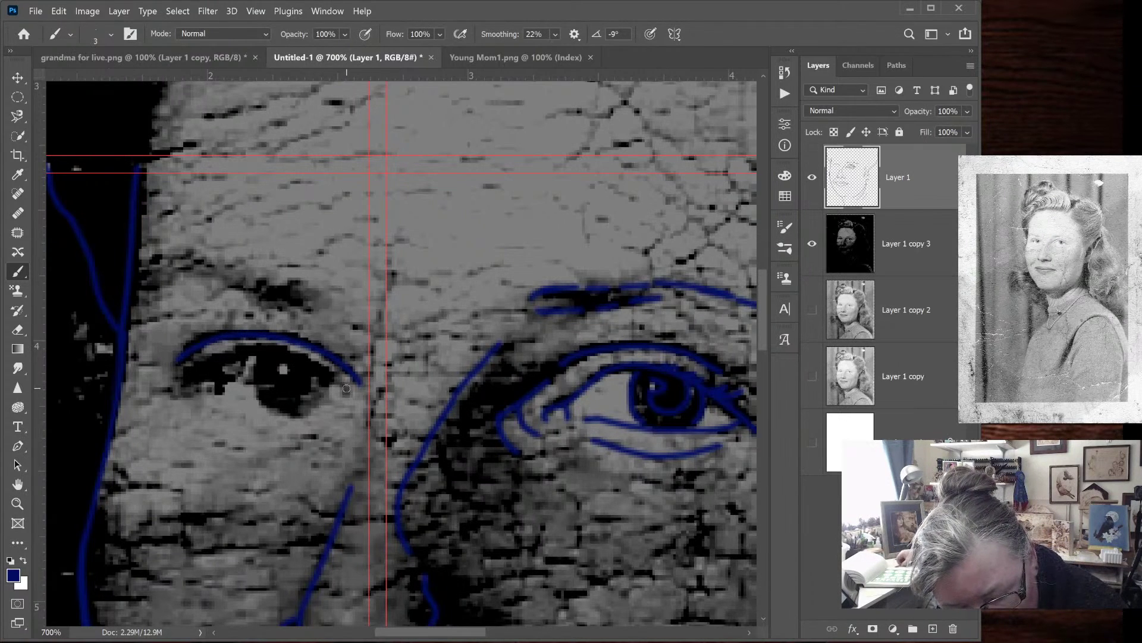
mouse_move(347, 392)
left_mouse_down()
mouse_move(278, 346)
mouse_move(245, 343)
mouse_move(188, 365)
left_mouse_up()
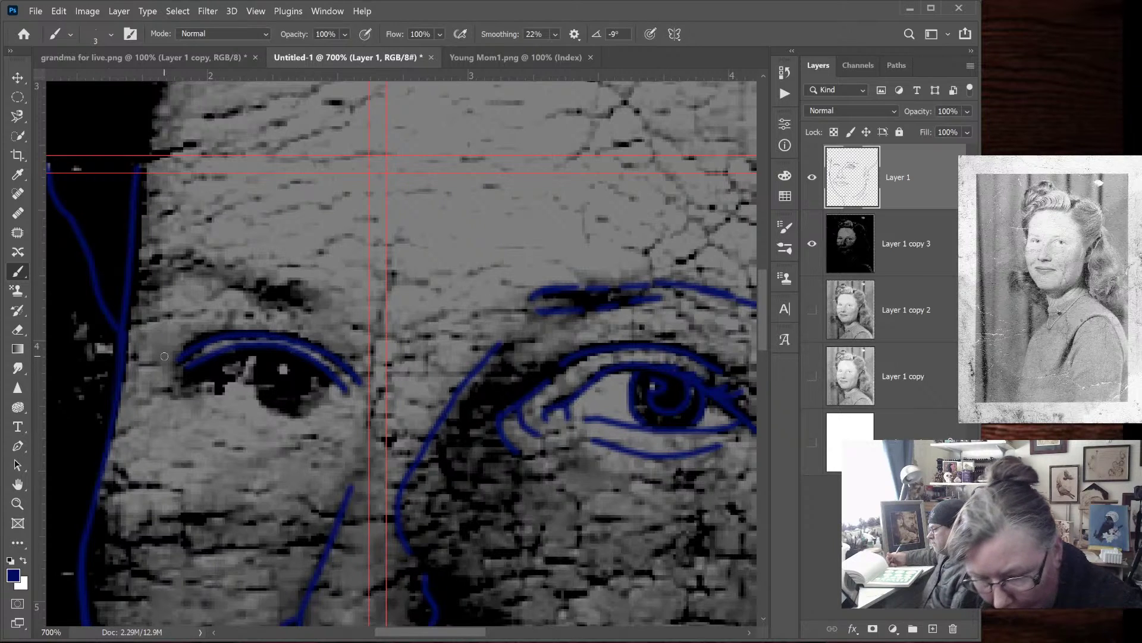
Hide Layer 1 copy 3 and Layer 1, and show Layer 1 copy to examine the eyes in the lighter photo
key("ctrl+minus")
key("ctrl+minus")
key("ctrl+minus")
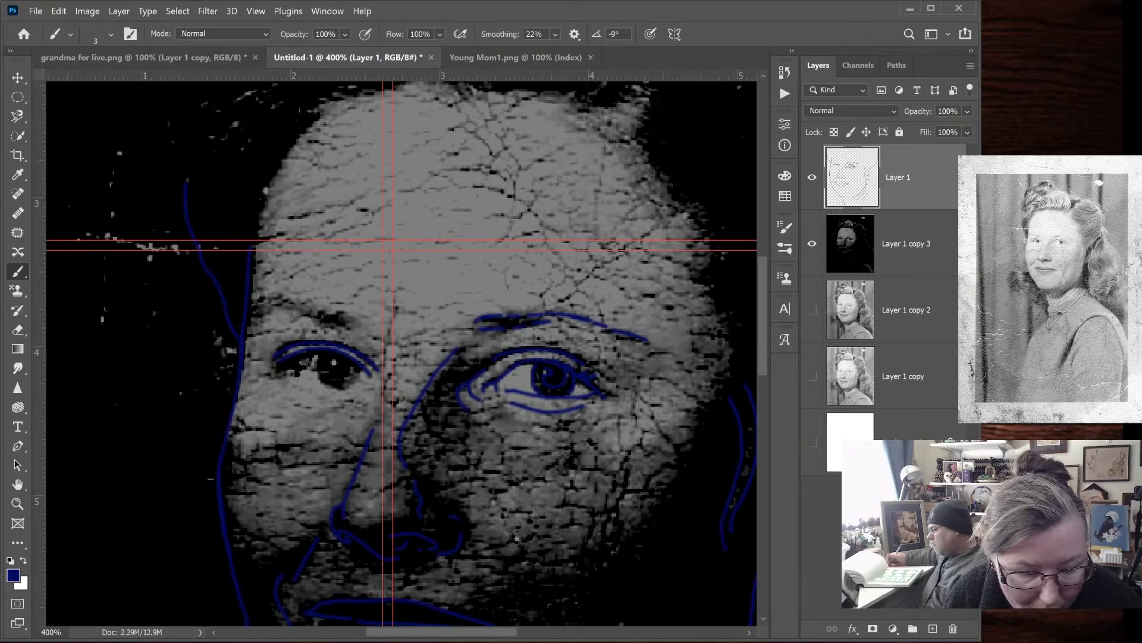
left_click(812, 243)
left_click(813, 180)
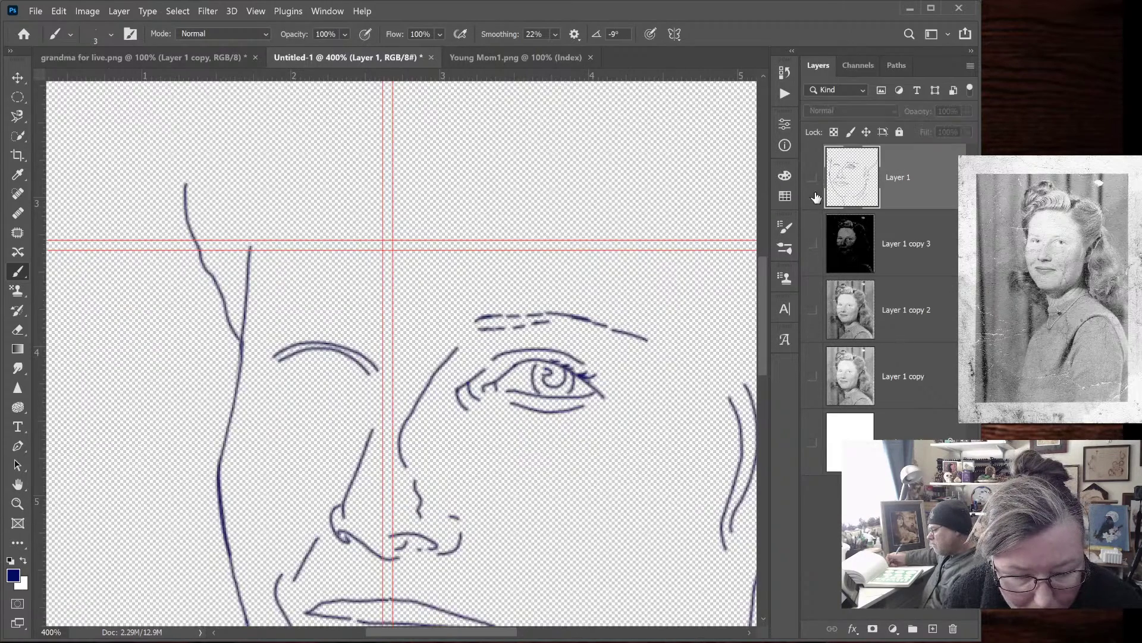
left_click(812, 376)
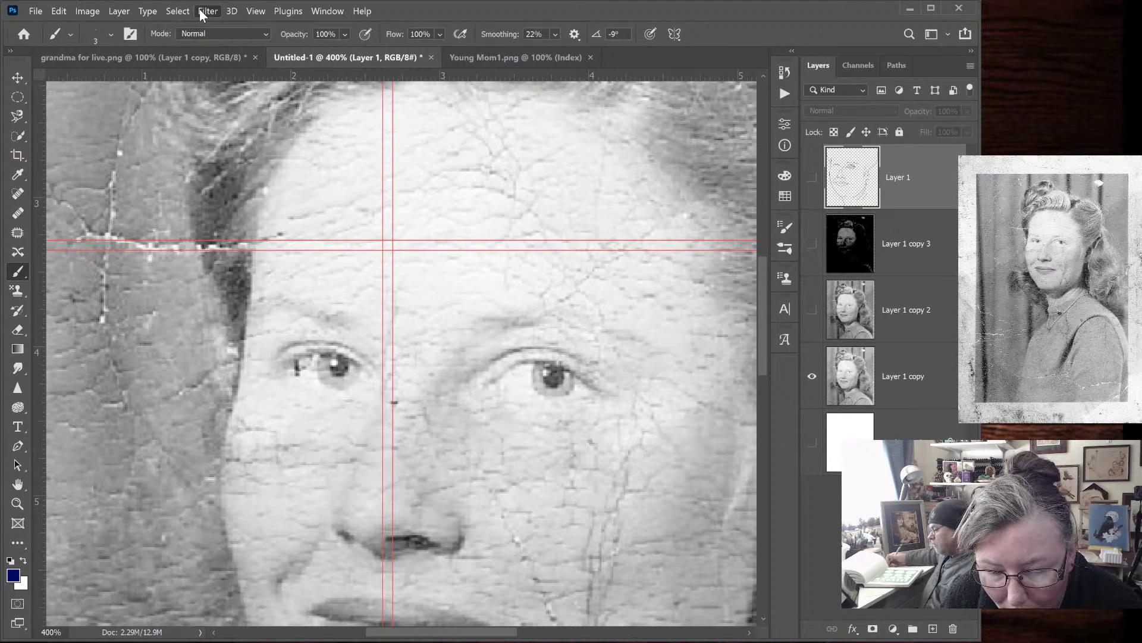
left_click(912, 349)
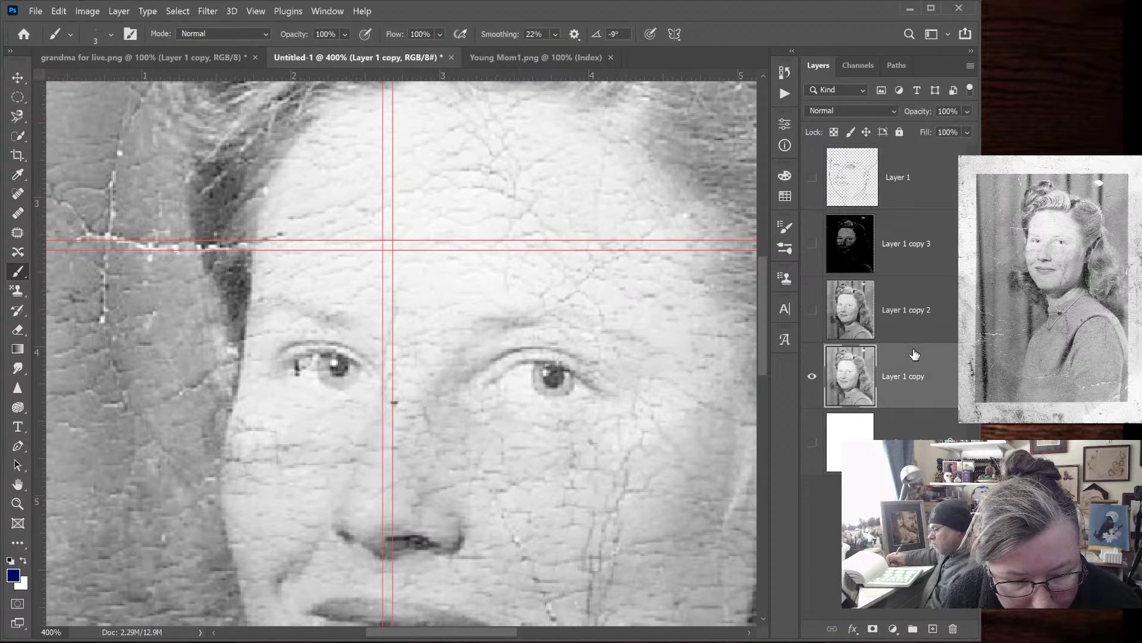
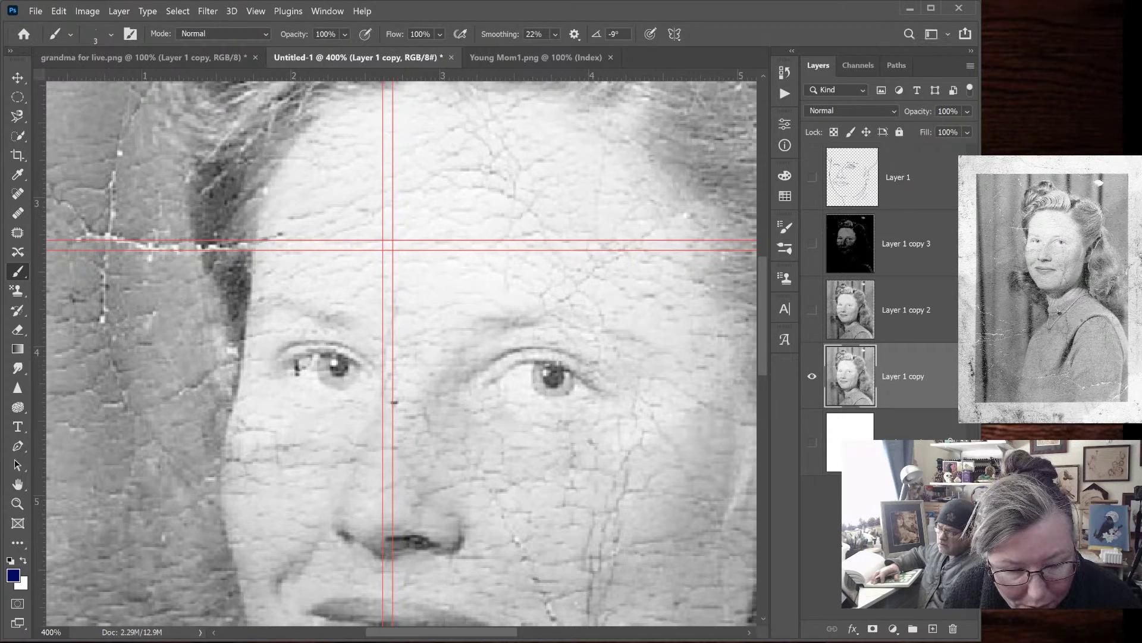
Show Layer 1 copy 3 and Layer 1 again, and trace the far eye's iris and pupil in dark blue on Layer 1
left_click(812, 243)
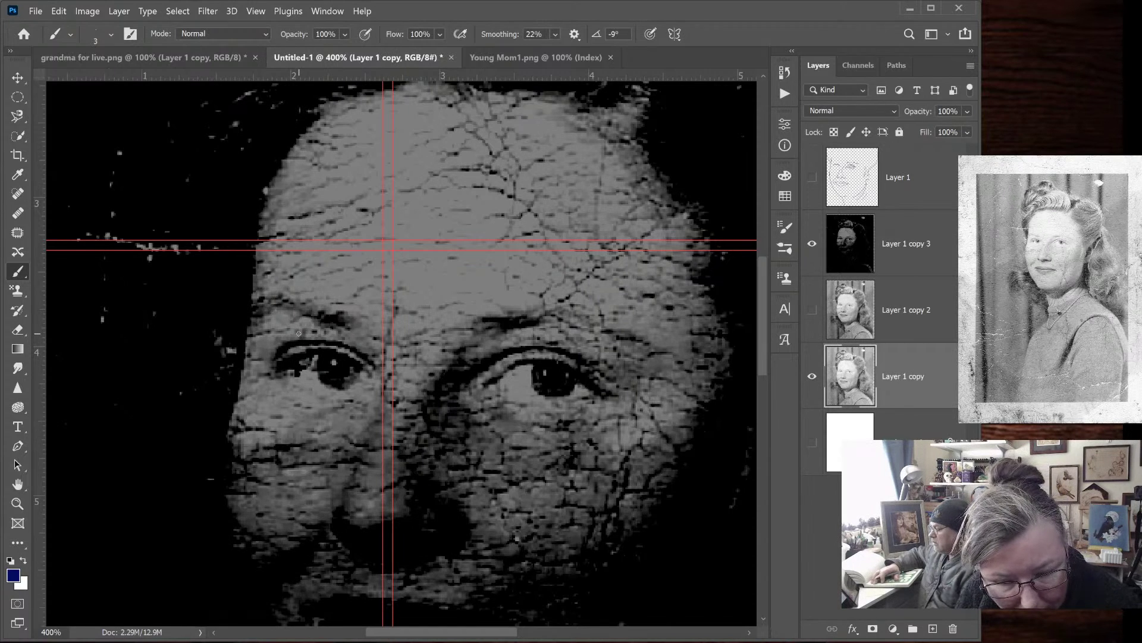
left_click(924, 179)
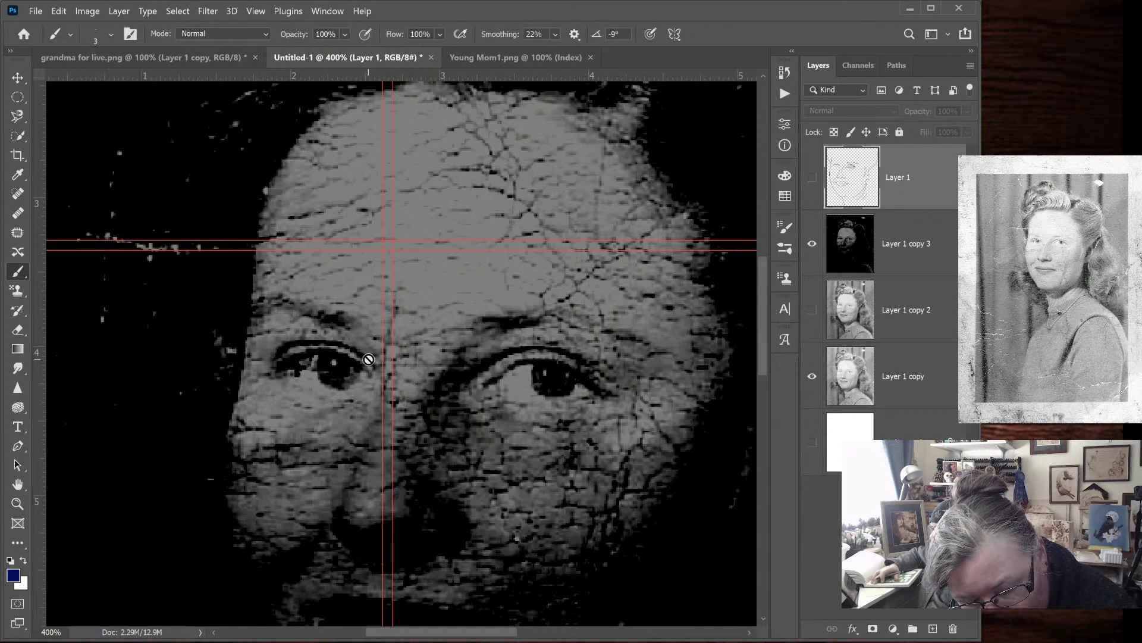
left_click(812, 177)
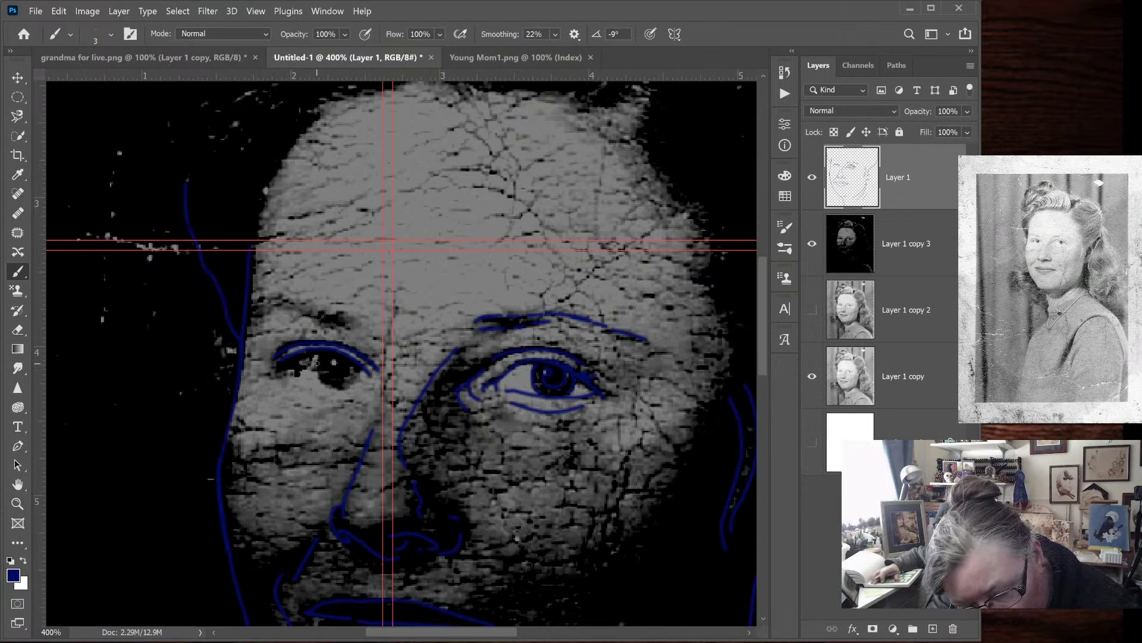
mouse_move(319, 361)
left_mouse_down()
mouse_move(331, 387)
mouse_move(359, 375)
left_mouse_up()
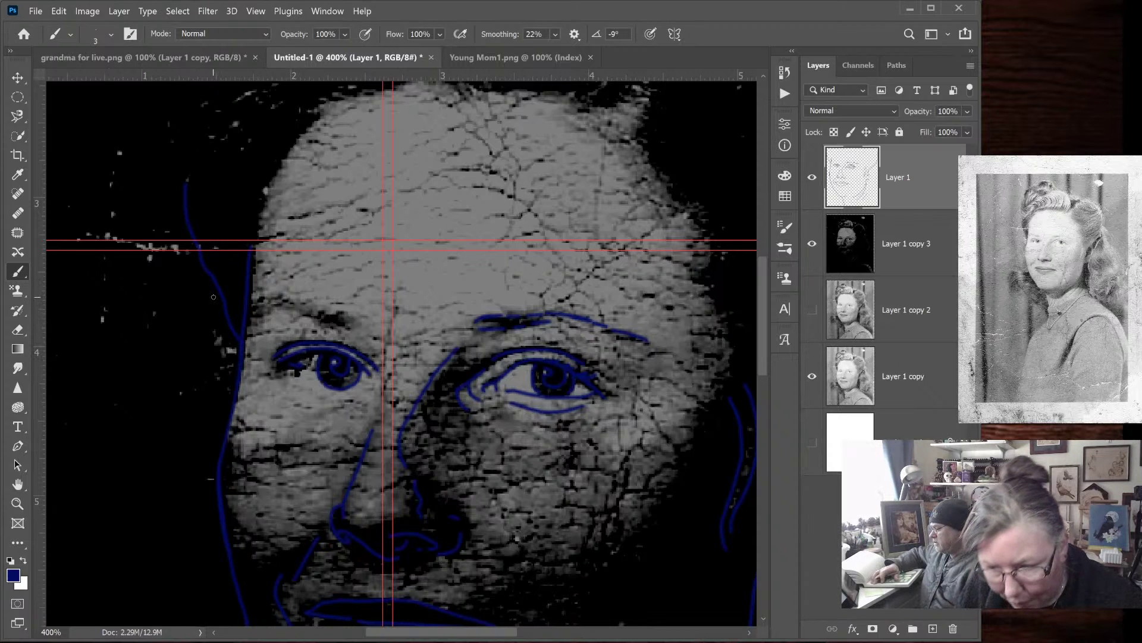
Hide Layer 1 copy 3, and toggle Layer 1 copy off and on to review the whole traced face
key("ctrl+minus")
key("ctrl+minus")
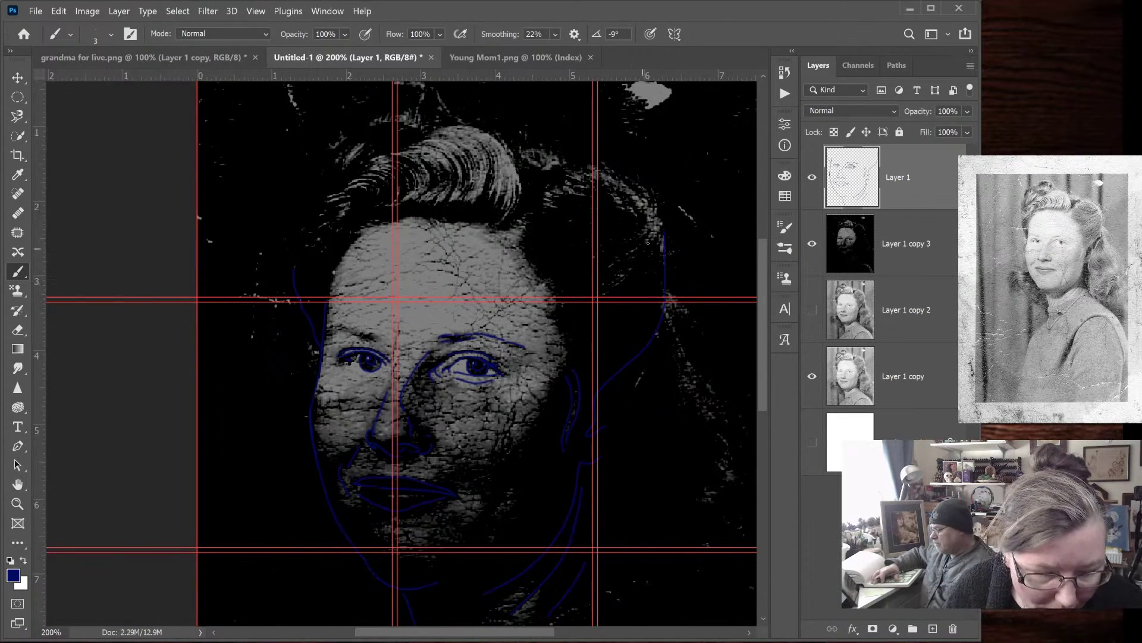
left_click(812, 244)
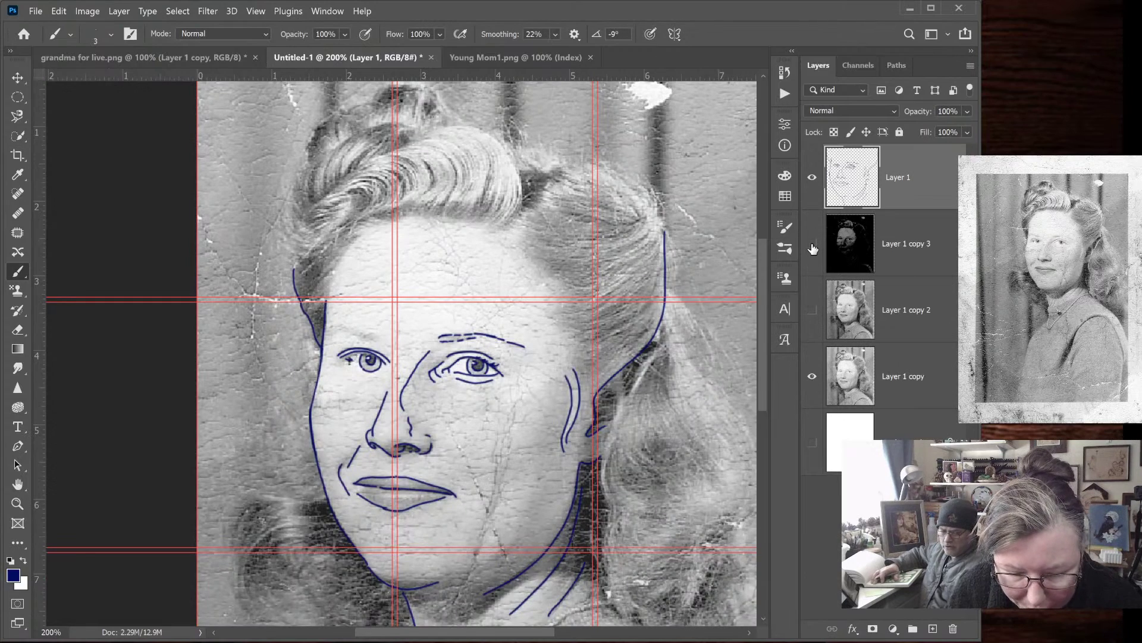
left_click(812, 379)
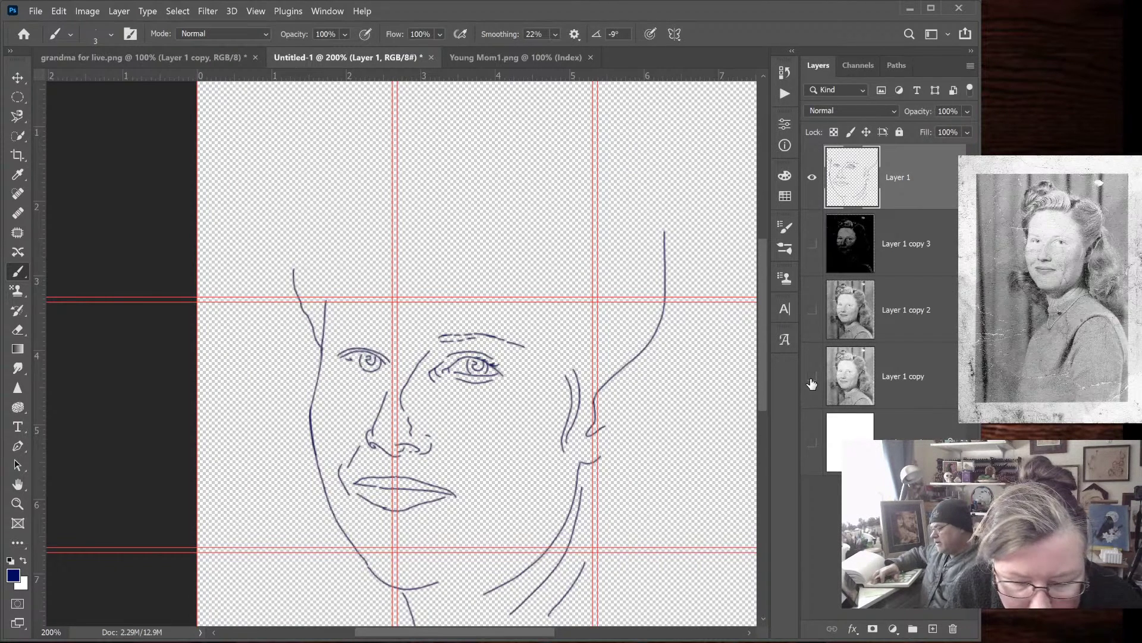
left_click(812, 381)
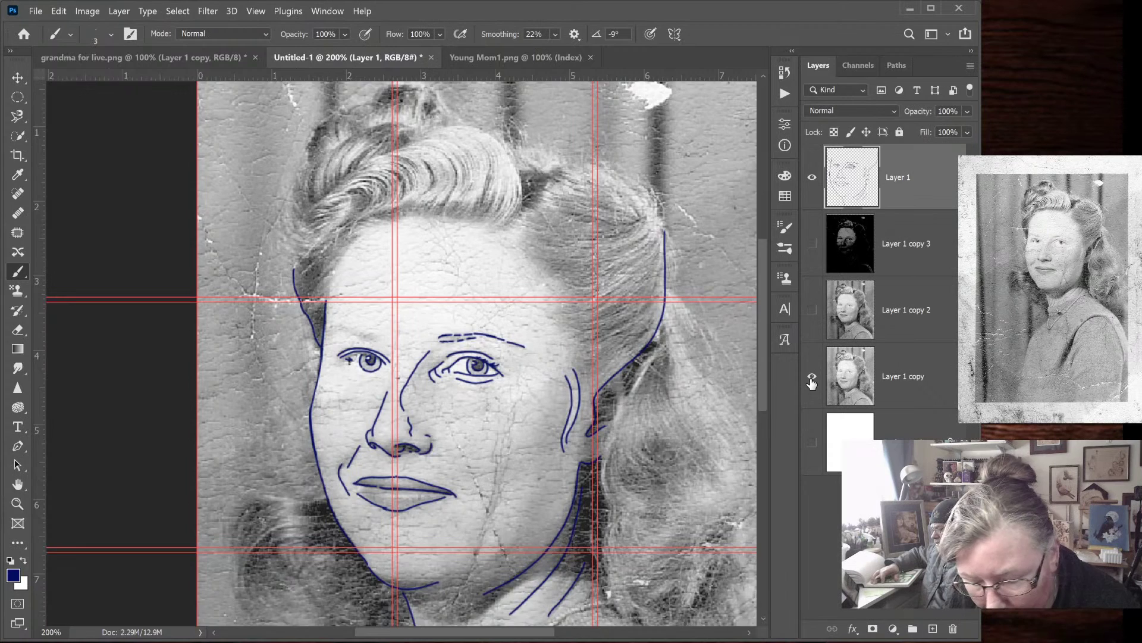
Outline the far eyebrow in dark blue on Layer 1, and toggle Layer 1 copy off and on to check it
key("ctrl+plus")
mouse_move(362, 329)
left_mouse_down()
mouse_move(291, 320)
mouse_move(347, 320)
mouse_move(277, 307)
left_mouse_up()
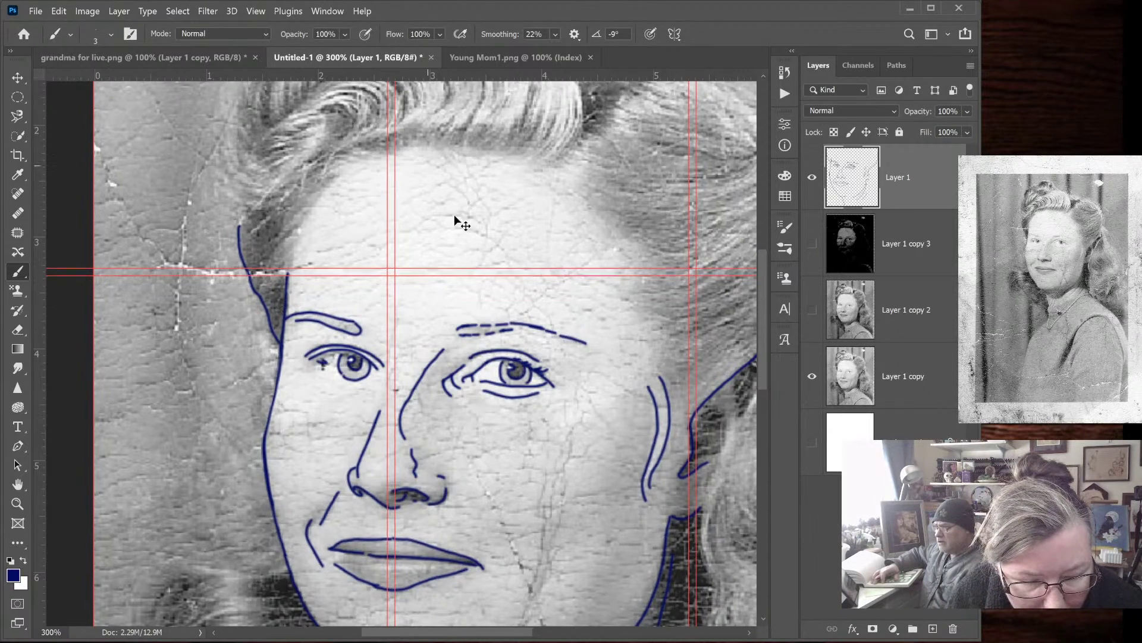
key("ctrl+minus")
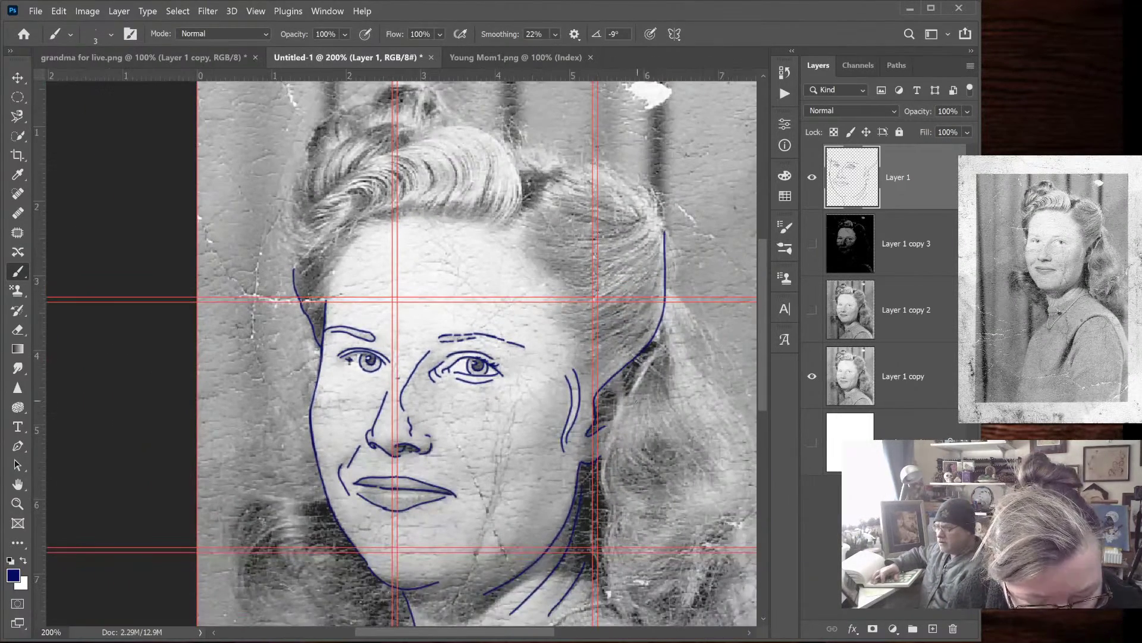
left_click(813, 378)
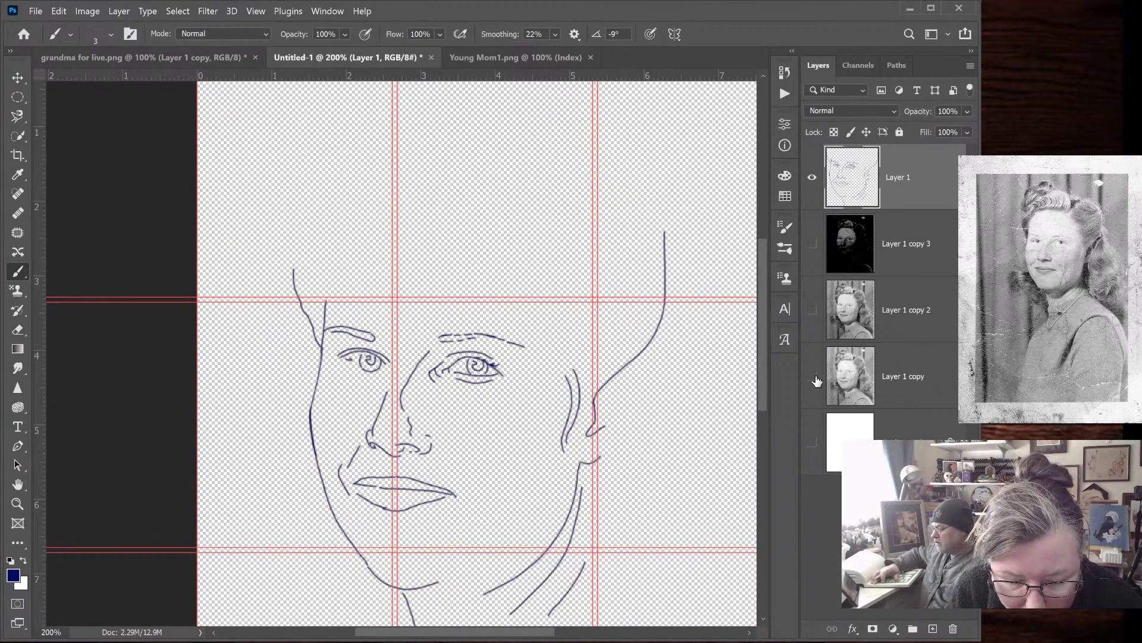
left_click(812, 377)
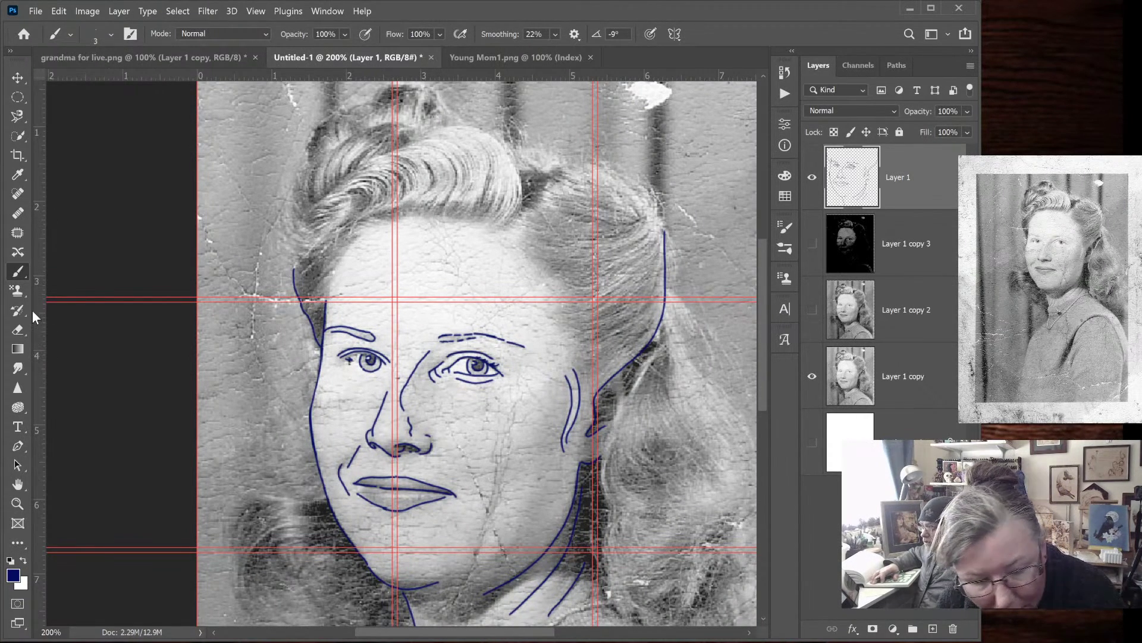
Heal the dark specks beside the far eye's iris on Layer 1 copy with the Spot Healing Brush, and reselect Layer 1
left_click(920, 346)
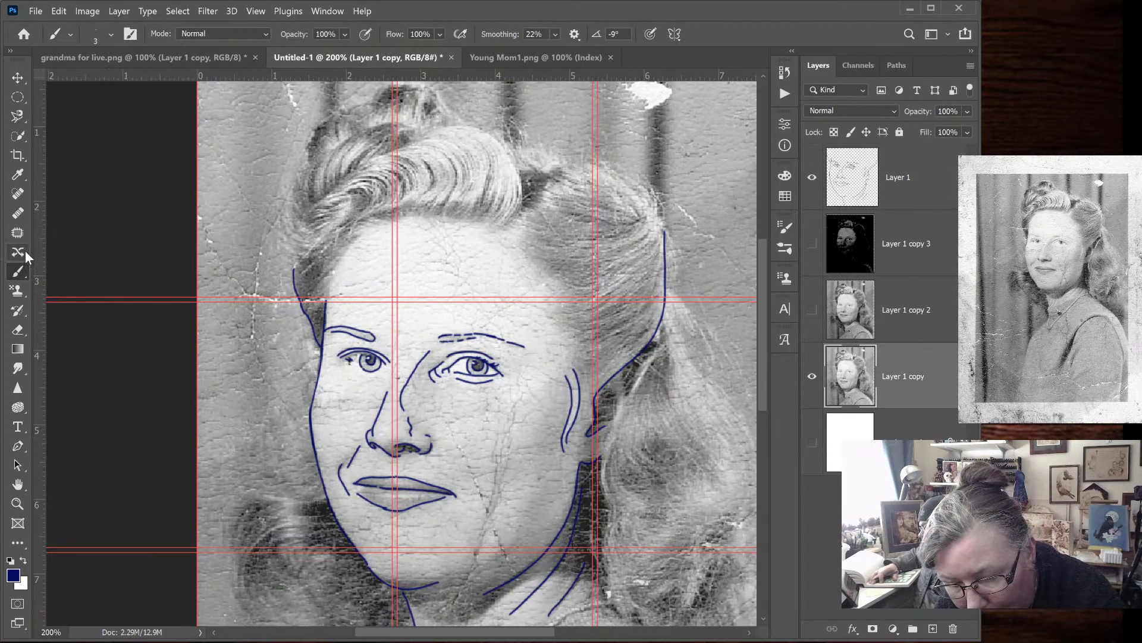
left_click(18, 193)
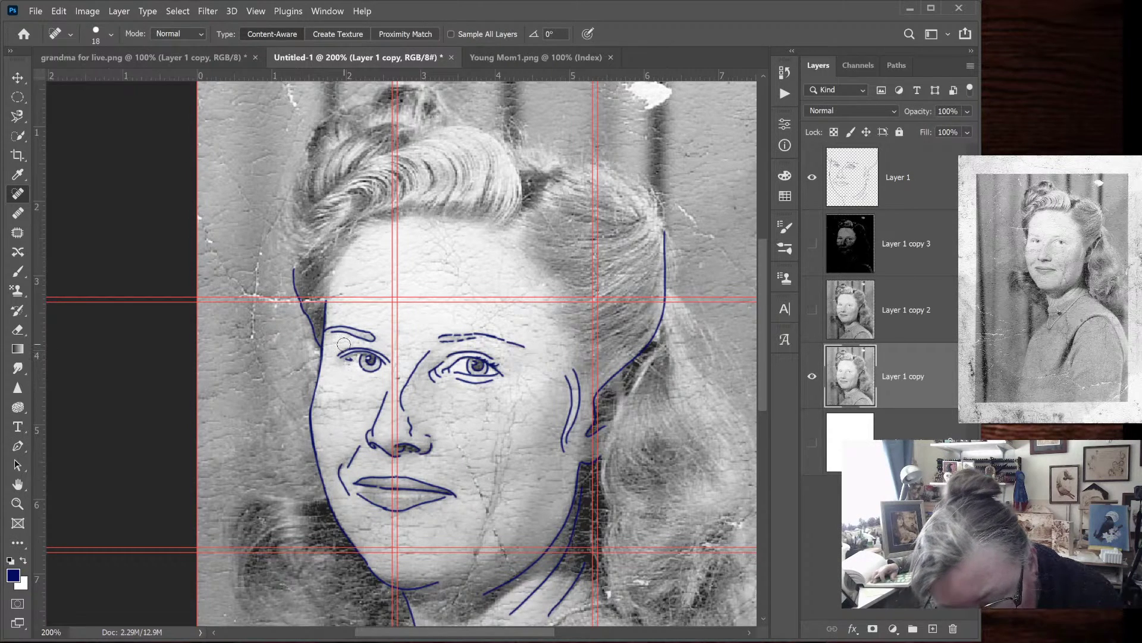
scroll(344, 344, "up", 3)
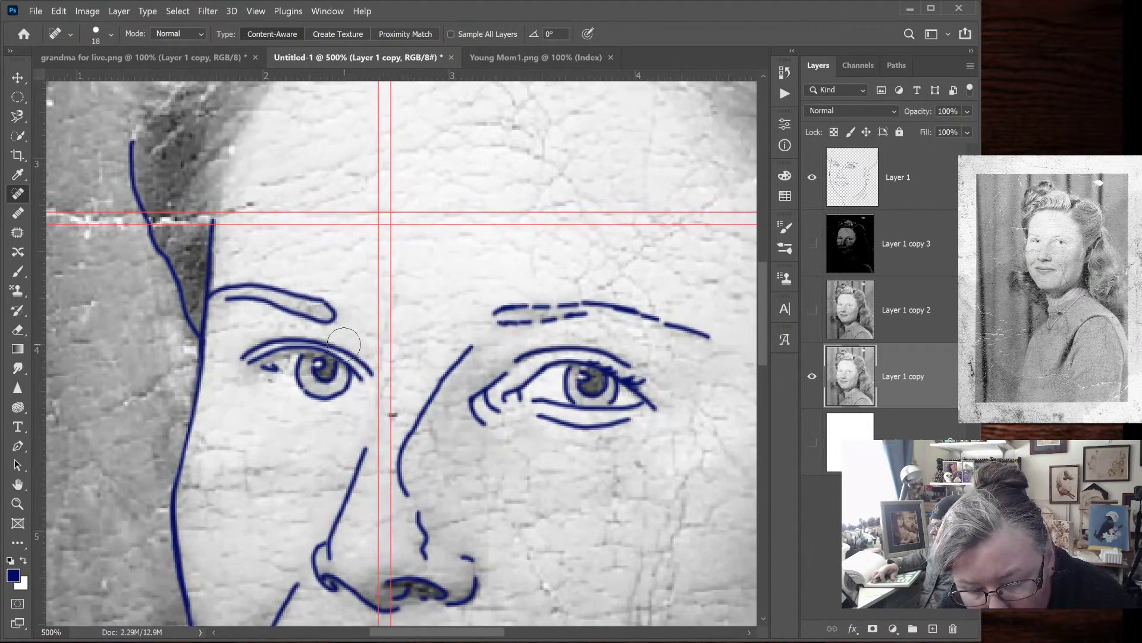
left_click(869, 151)
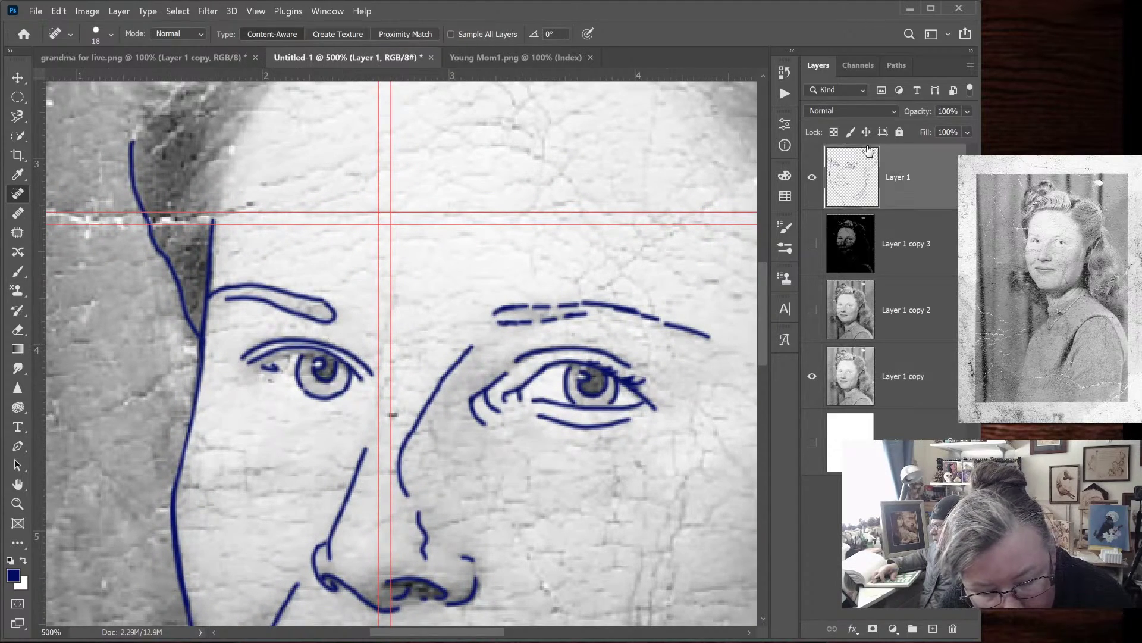
Clean up beside the far eye, and trace the nose bridge line from that eye to the nostril in dark blue on Layer 1
left_click(266, 376)
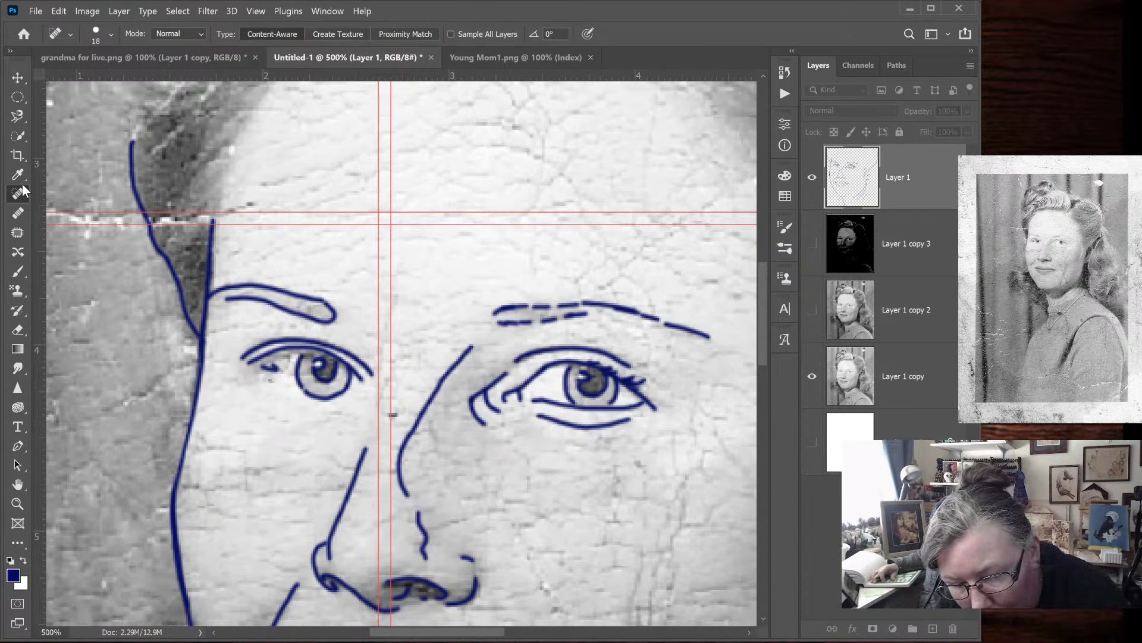
left_click(26, 263)
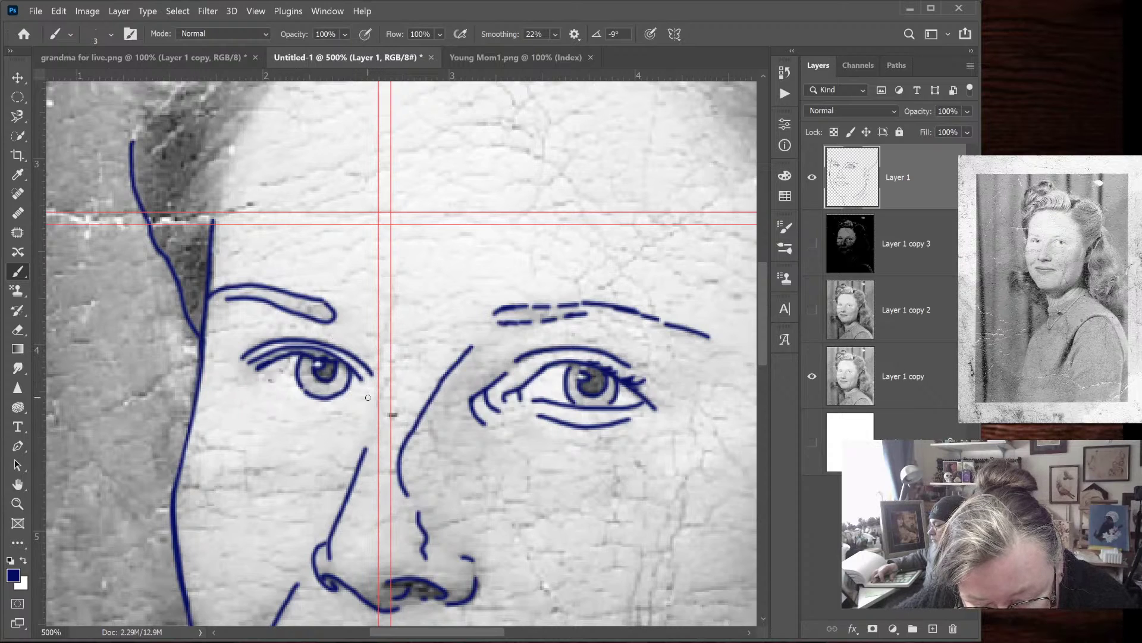
left_click_drag(378, 355, 364, 460)
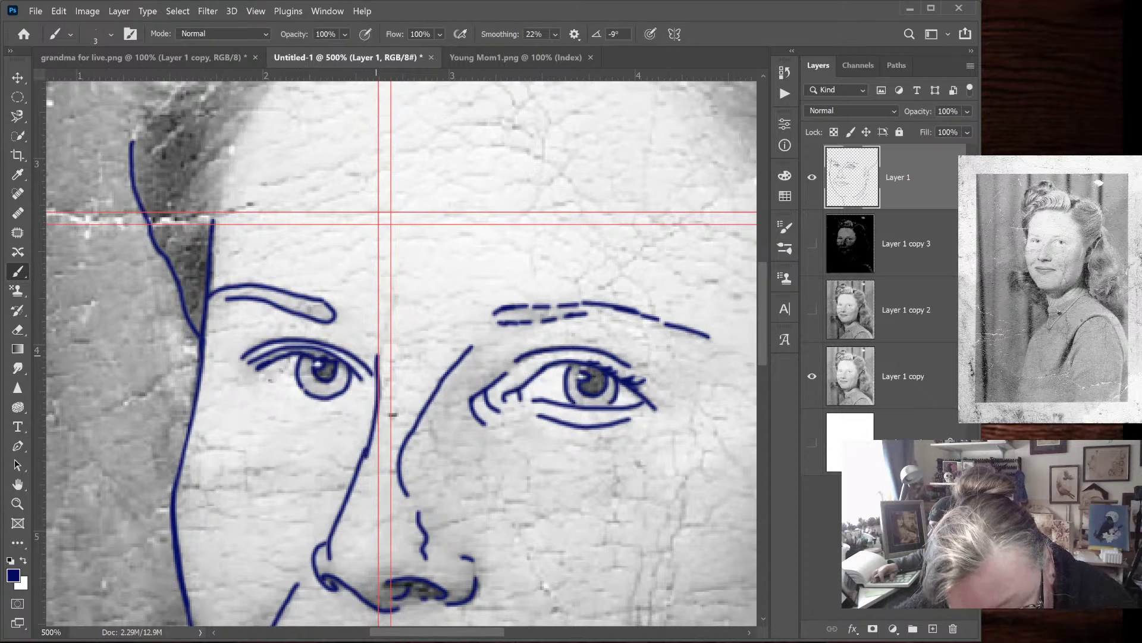
mouse_move(368, 343)
left_mouse_down()
mouse_move(370, 427)
mouse_move(327, 553)
left_mouse_up()
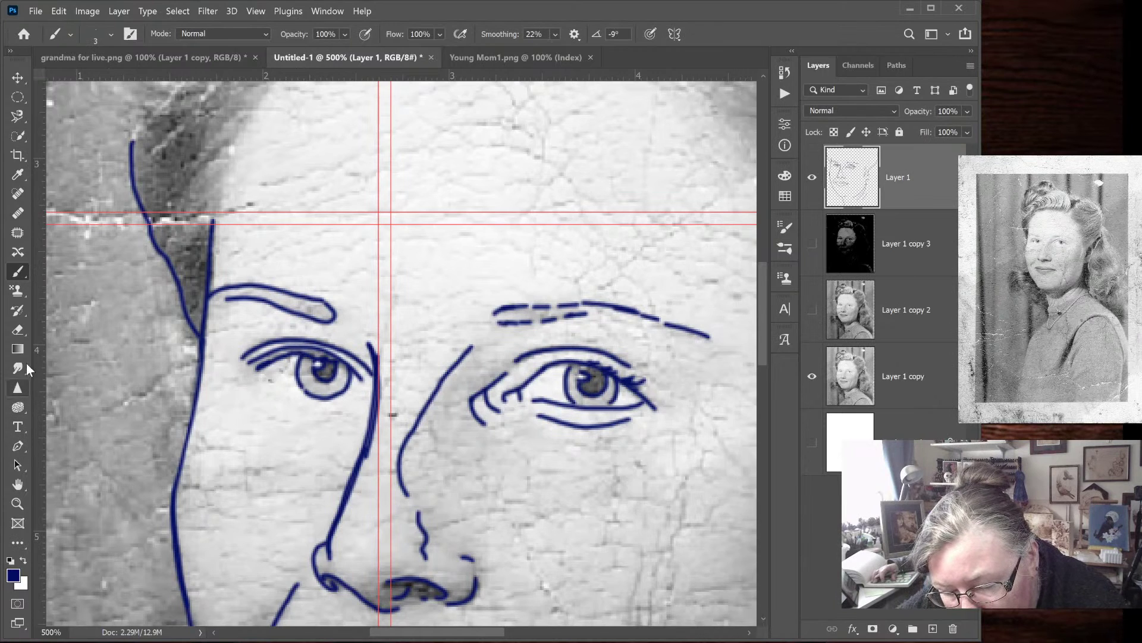
Reduce the Eraser size to 4 px, and return to the Brush tool
left_click(19, 332)
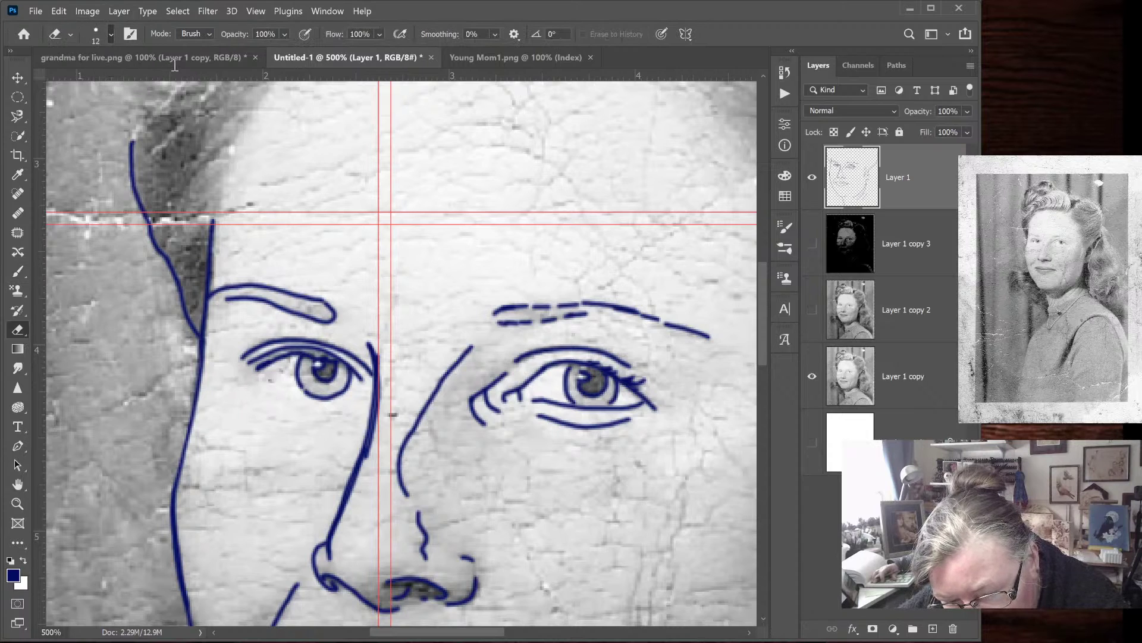
key("bracketleft")
key("bracketleft")
key("bracketleft")
key("bracketleft")
key("bracketleft")
key("bracketleft")
key("bracketleft")
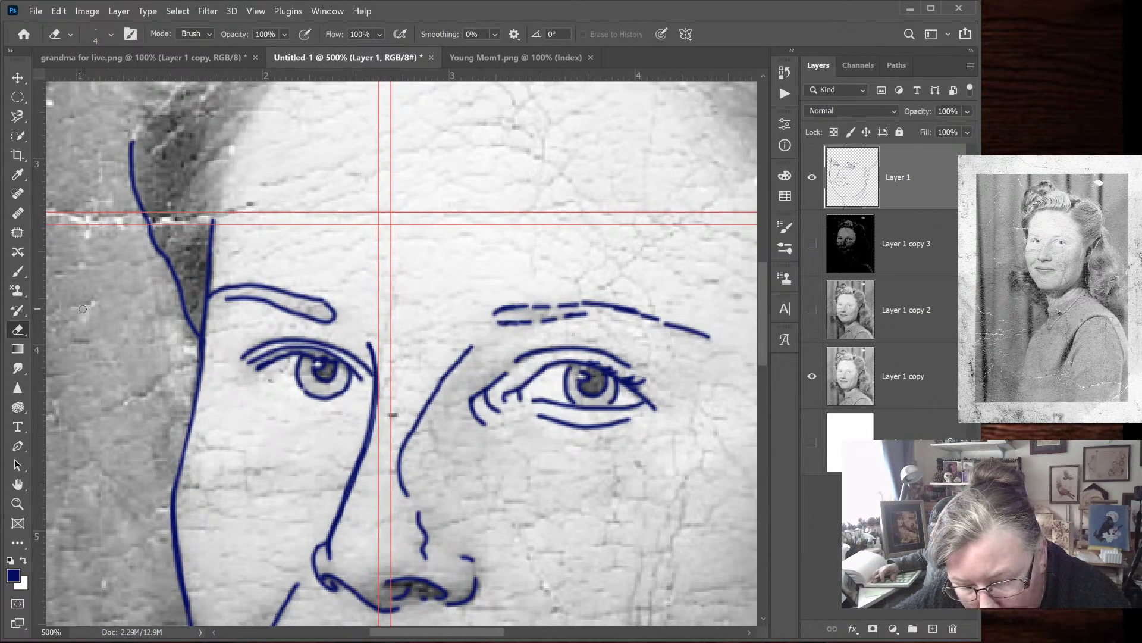
left_click(16, 272)
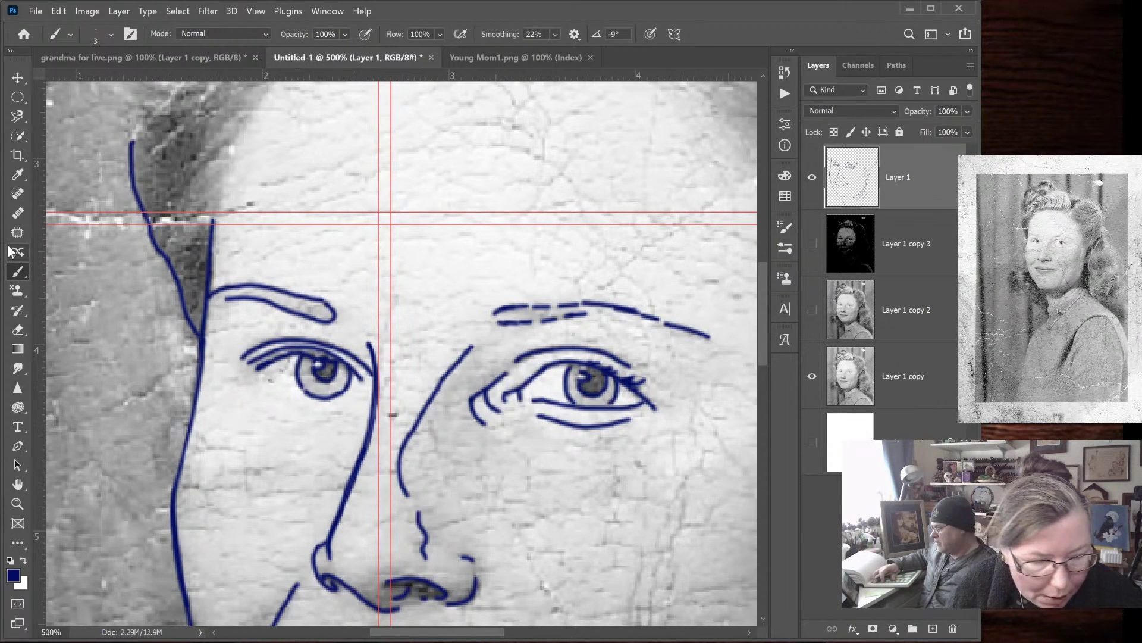
Hide Layer 1 copy and the guides to review the blue line drawing on its own
key("ctrl+minus")
key("ctrl+minus")
key("ctrl+minus")
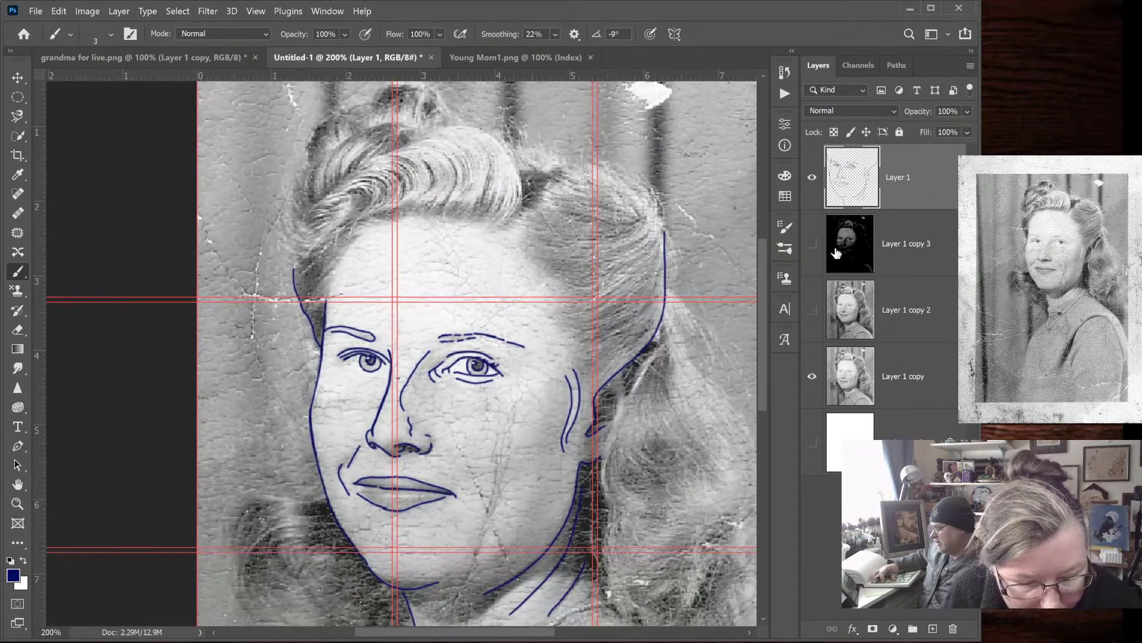
left_click(812, 375)
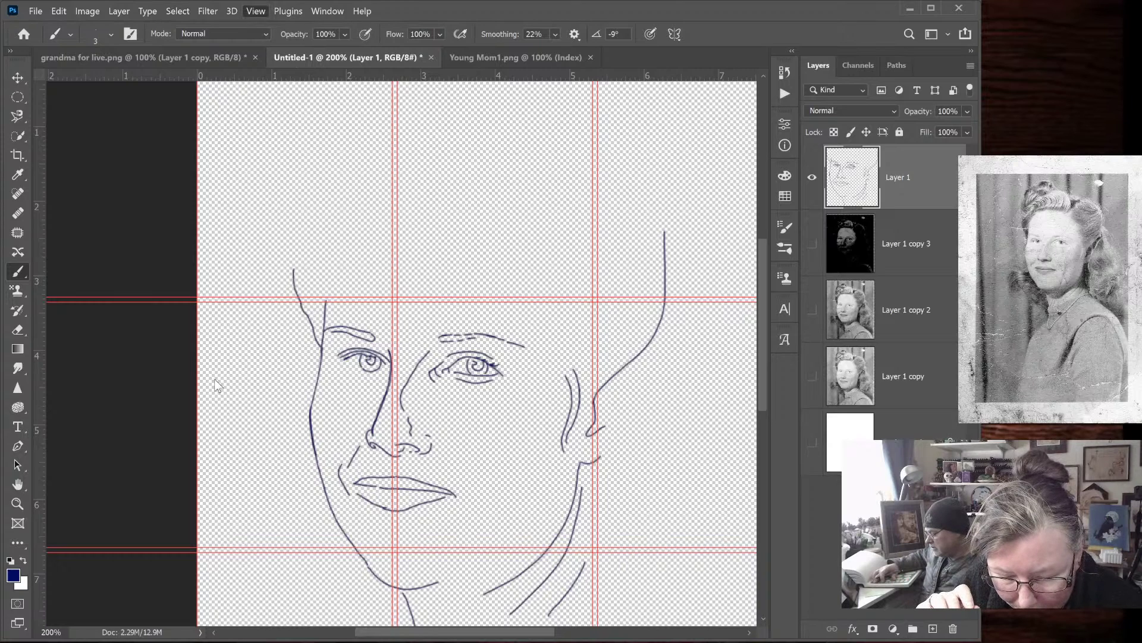
key("ctrl+semicolon")
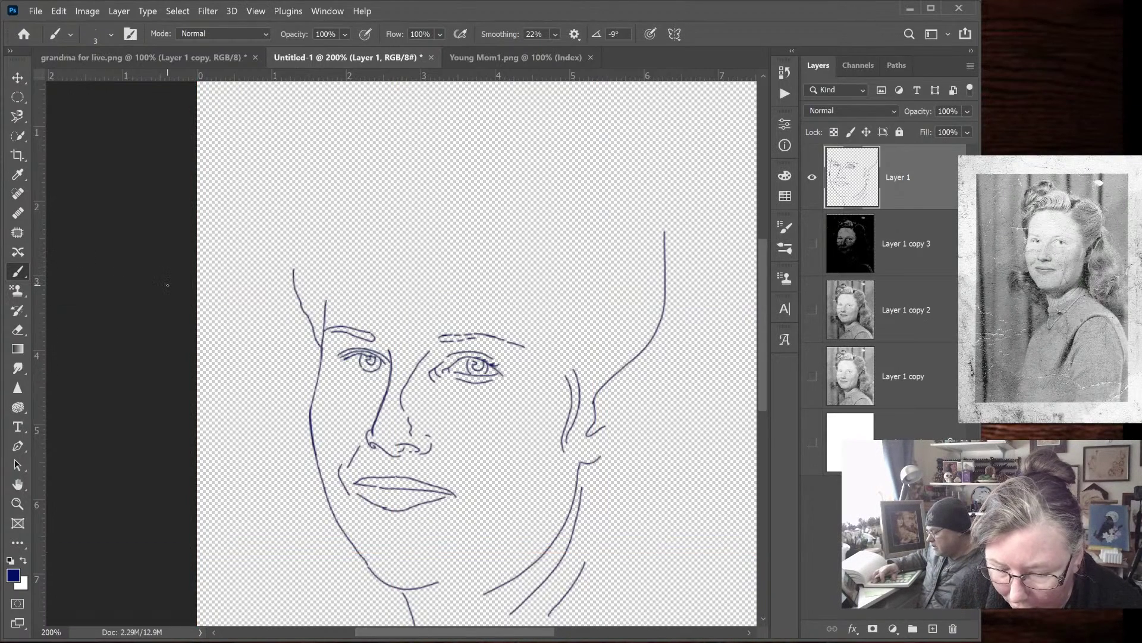
key("ctrl+minus")
key("ctrl+plus")
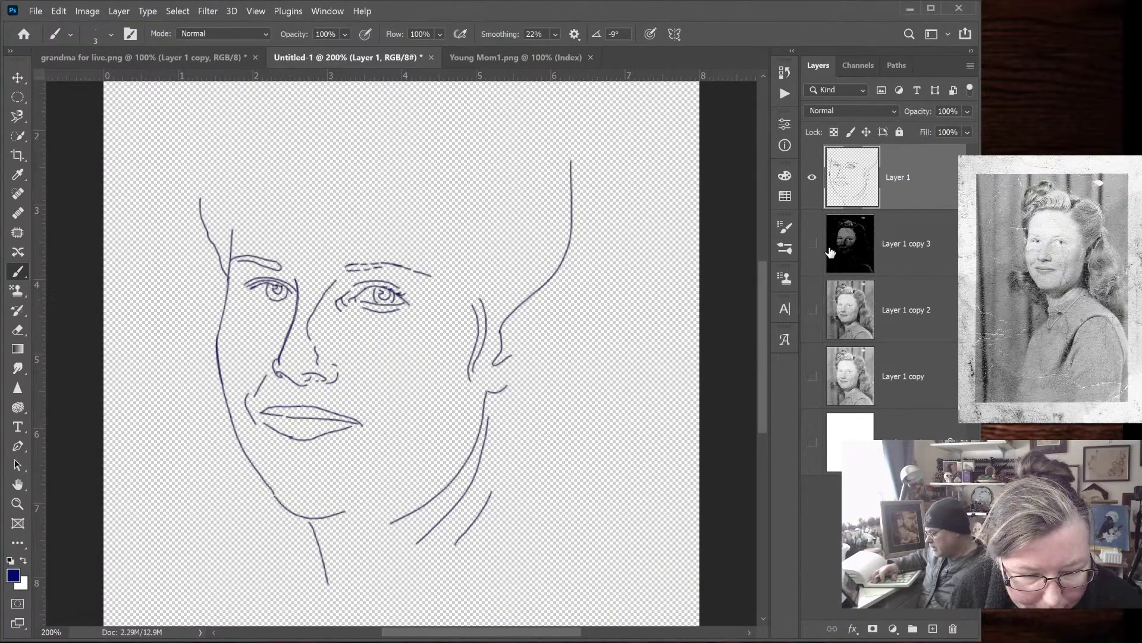
Show Layer 1 copy 2, and on a new layer above Layer 1 trace the hair edge beside the ear and neck
left_click(812, 310)
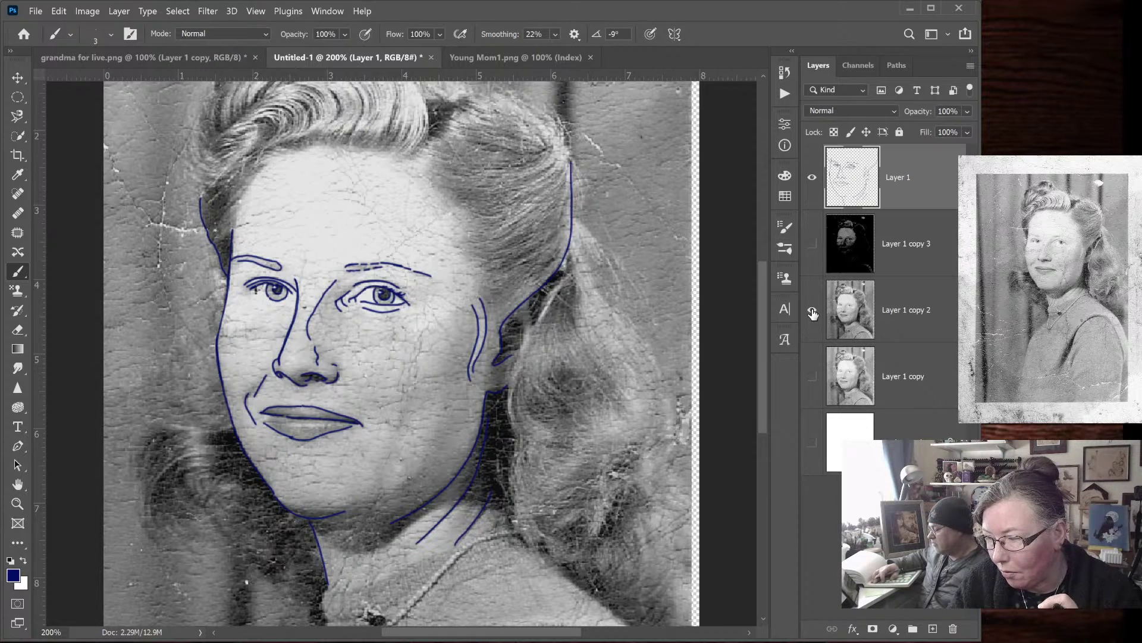
left_click(932, 630)
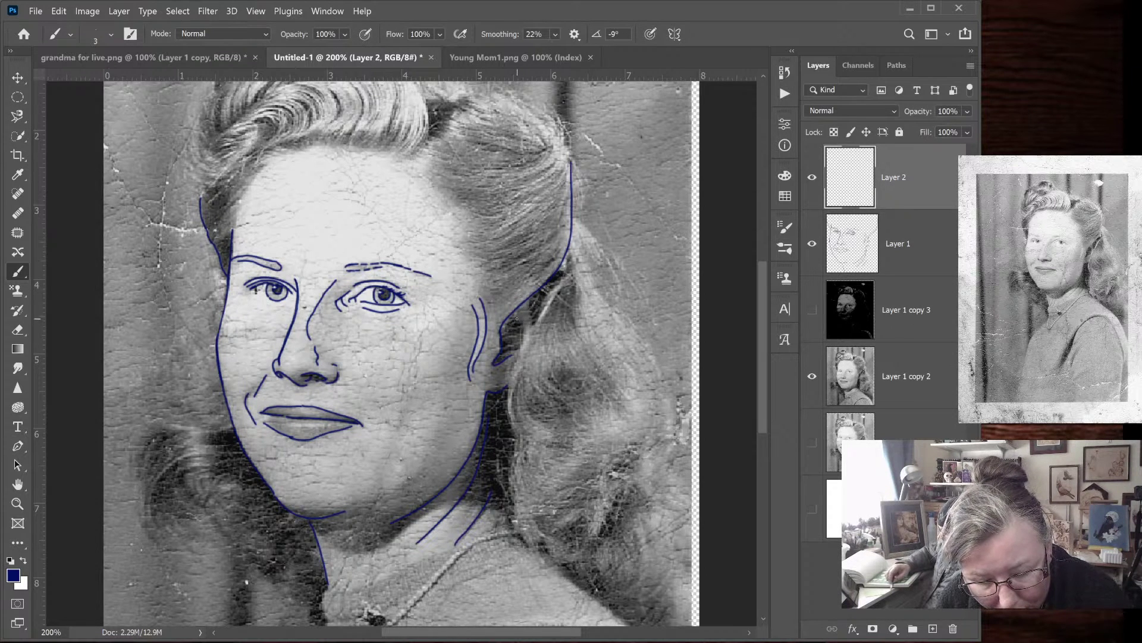
left_click_drag(523, 324, 504, 386)
mouse_move(510, 425)
left_mouse_down()
mouse_move(506, 494)
mouse_move(534, 547)
left_mouse_up()
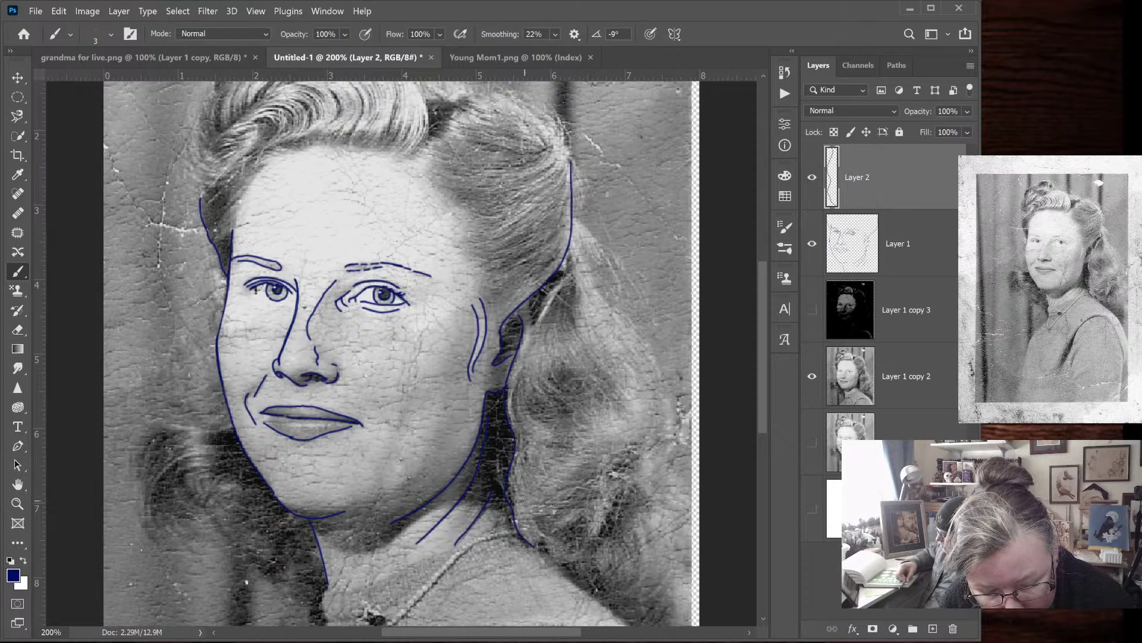
mouse_move(526, 303)
left_mouse_down()
mouse_move(531, 326)
mouse_move(570, 267)
mouse_move(516, 370)
mouse_move(511, 421)
left_mouse_up()
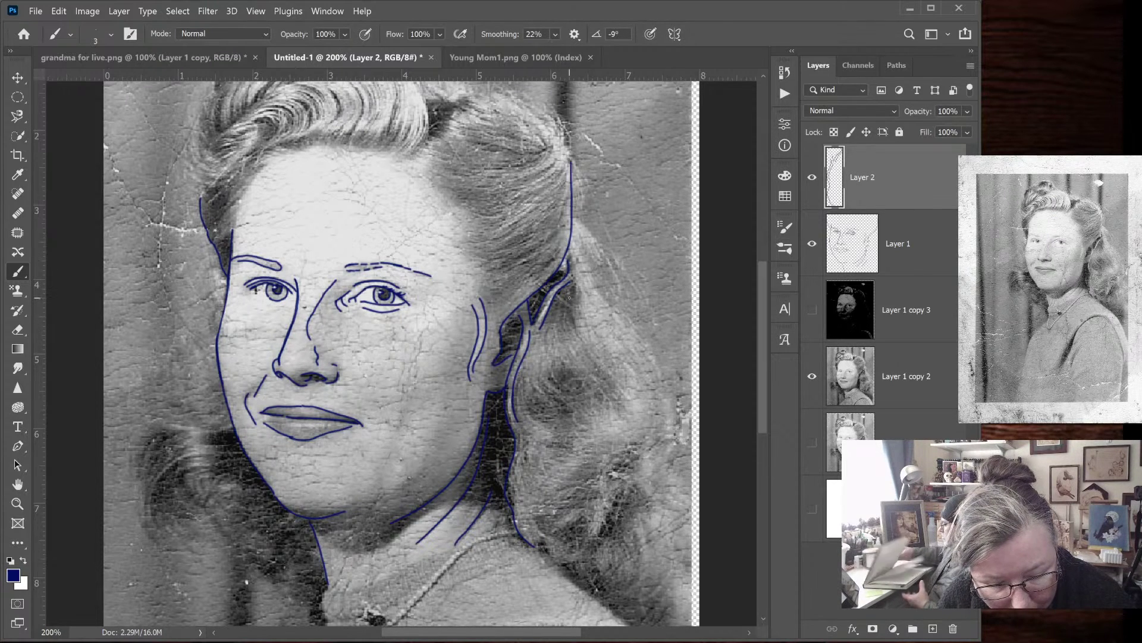
Trace the long hair waves falling behind the ear and the outer hair edge at the back of the head on Layer 2
left_click_drag(569, 298, 630, 411)
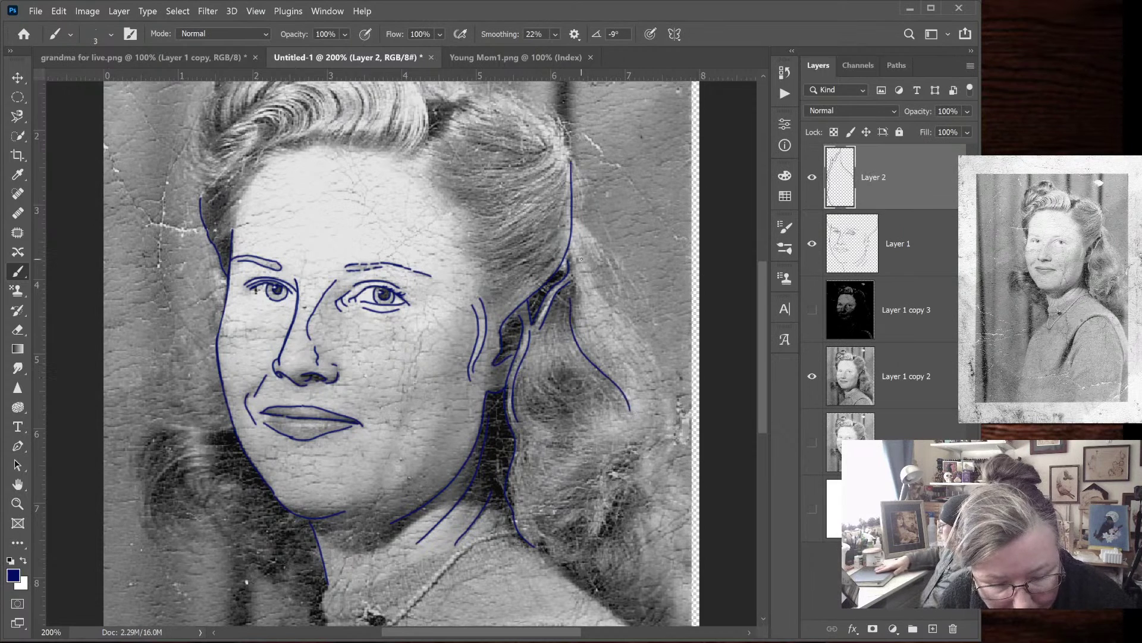
mouse_move(580, 244)
left_mouse_down()
mouse_move(590, 275)
mouse_move(664, 376)
left_mouse_up()
left_click_drag(573, 217, 619, 282)
left_click_drag(583, 245, 603, 269)
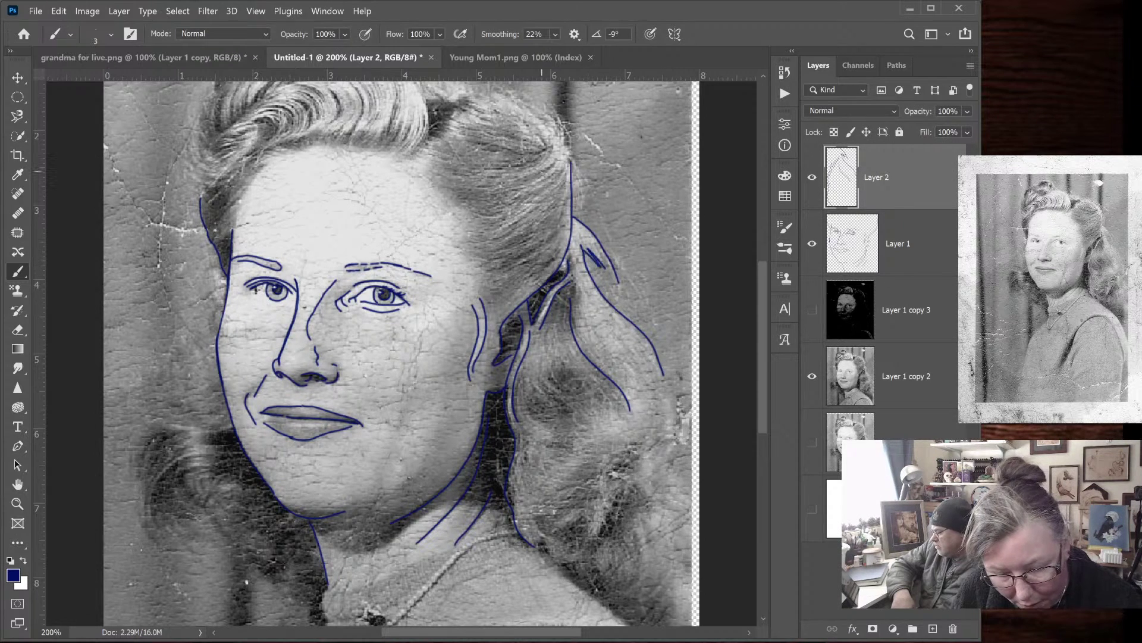
Outline the hair curl beyond the far side of the jaw in dark blue on Layer 2, and review the whole portrait
mouse_move(215, 427)
left_mouse_down()
mouse_move(153, 426)
mouse_move(131, 468)
mouse_move(162, 551)
mouse_move(226, 542)
mouse_move(176, 552)
mouse_move(196, 544)
left_mouse_up()
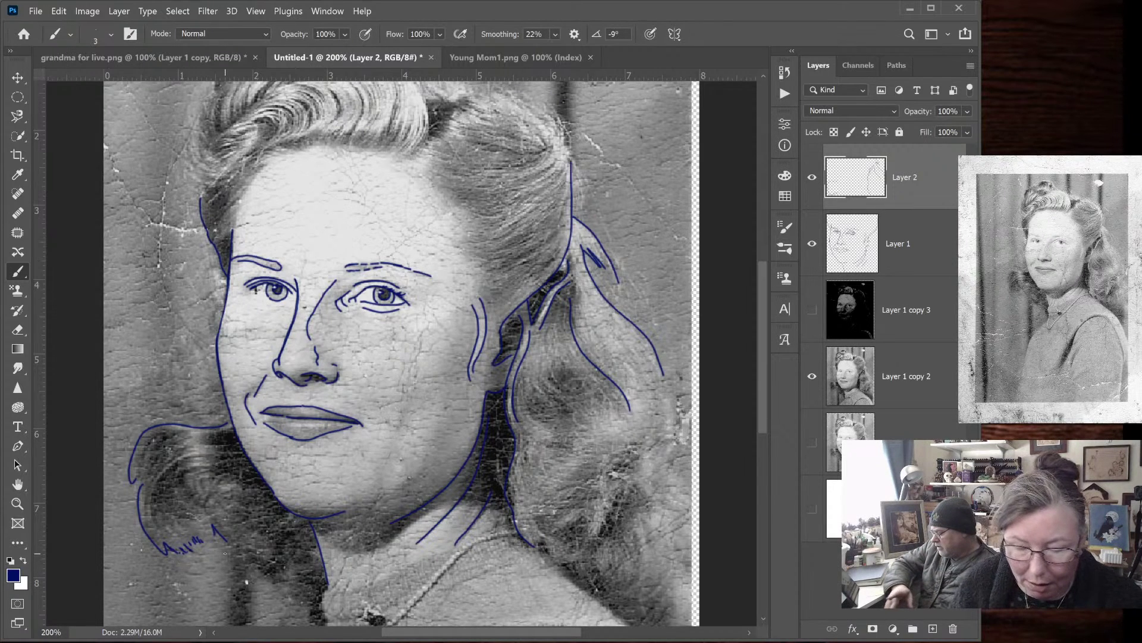
scroll(225, 554, "down", 2)
scroll(220, 554, "up", 1)
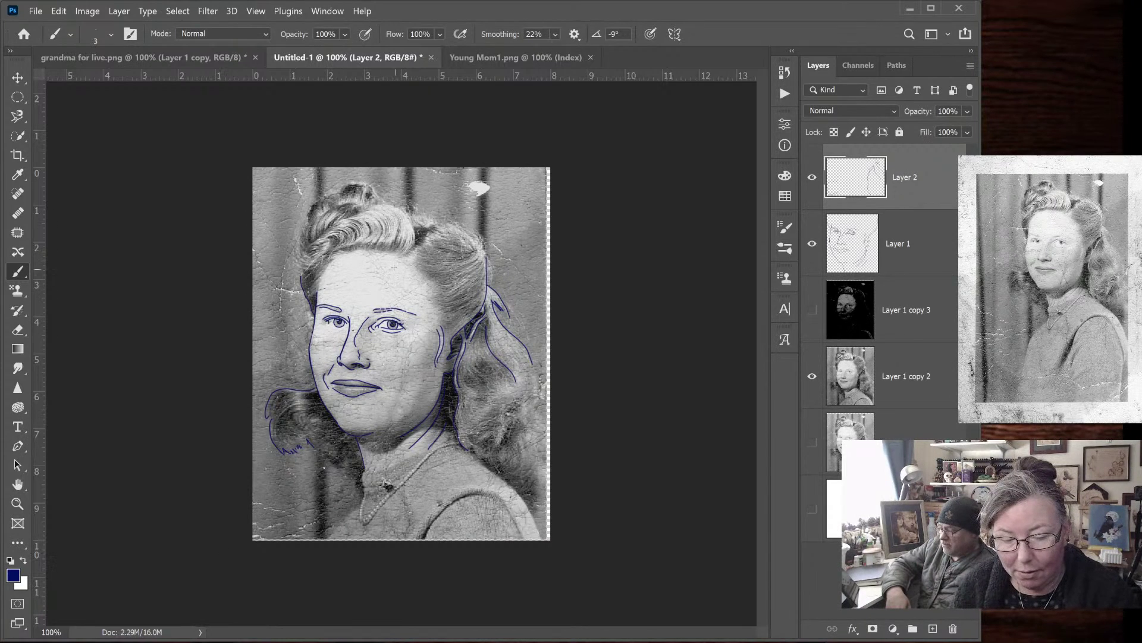
Hide Layer 1 copy 2 to isolate the line drawing, and save the document as gma pat.psd
left_click(18, 77)
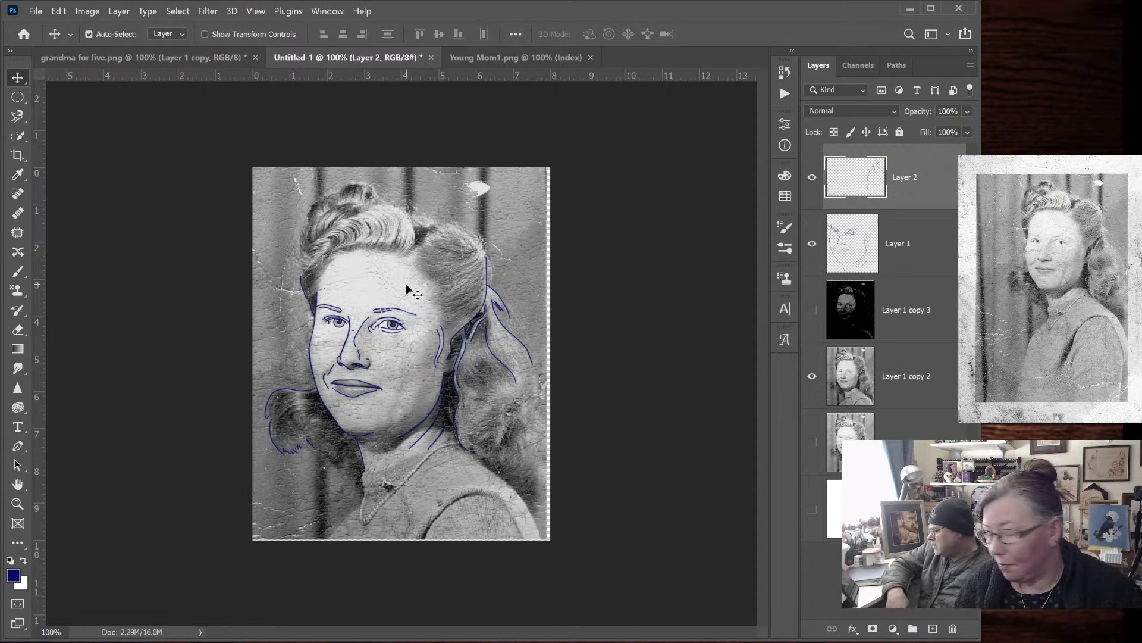
left_click(812, 244)
left_click(812, 243)
left_click(813, 376)
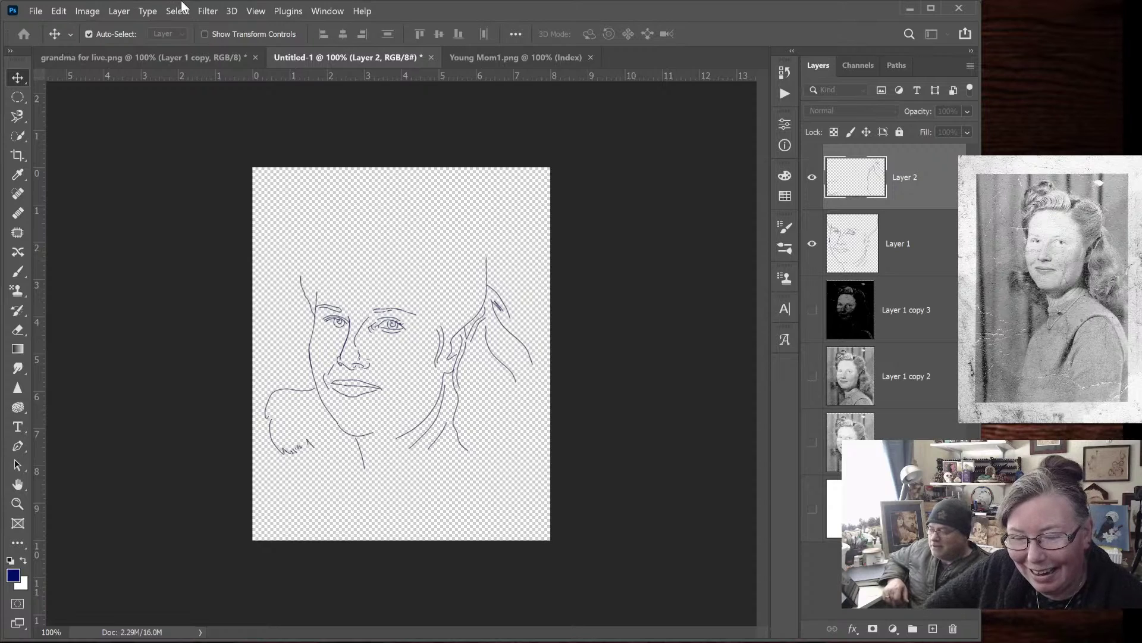
key("Return")
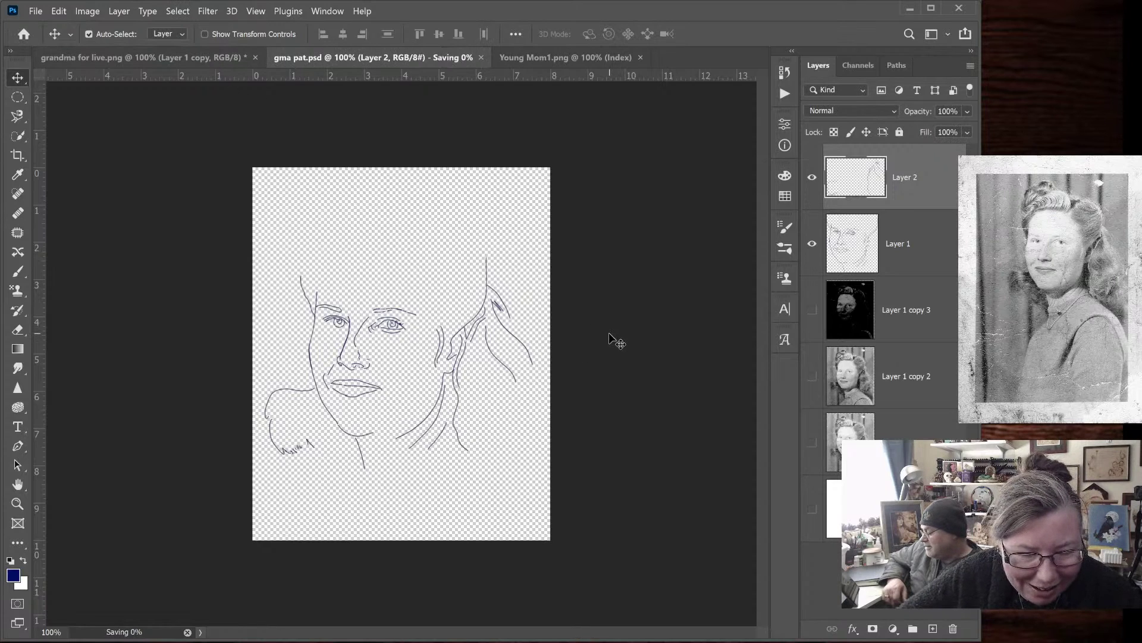
left_click(812, 442)
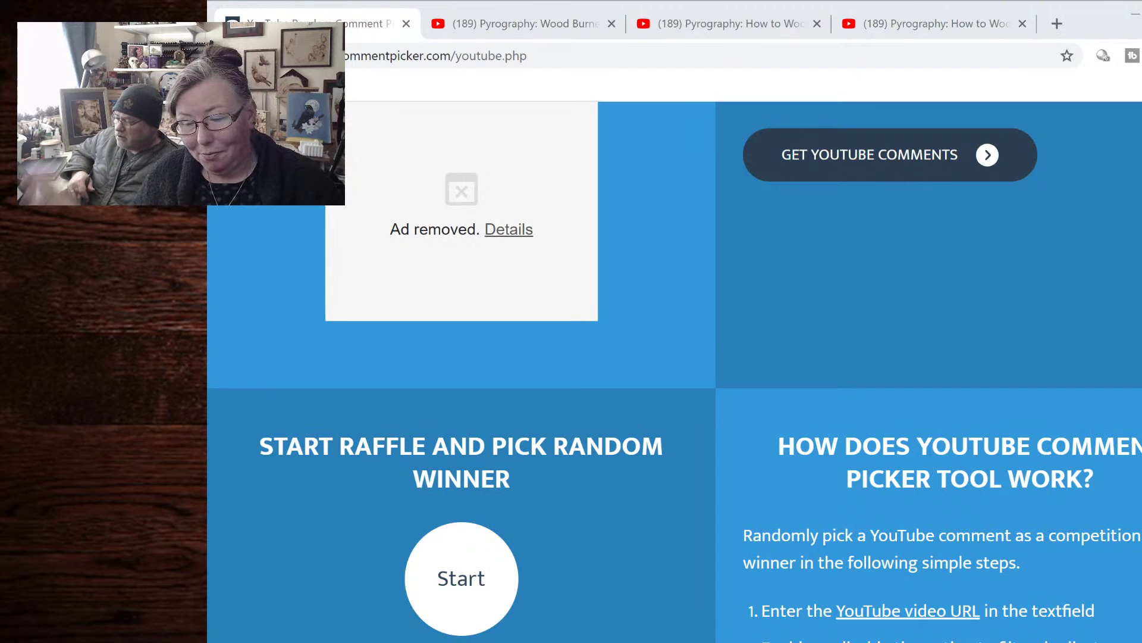
Switch to the YouTube Comment Picker page in the browser, and fetch the entered video's comments with duplicate users filtered
scroll(674, 369, "up", 6)
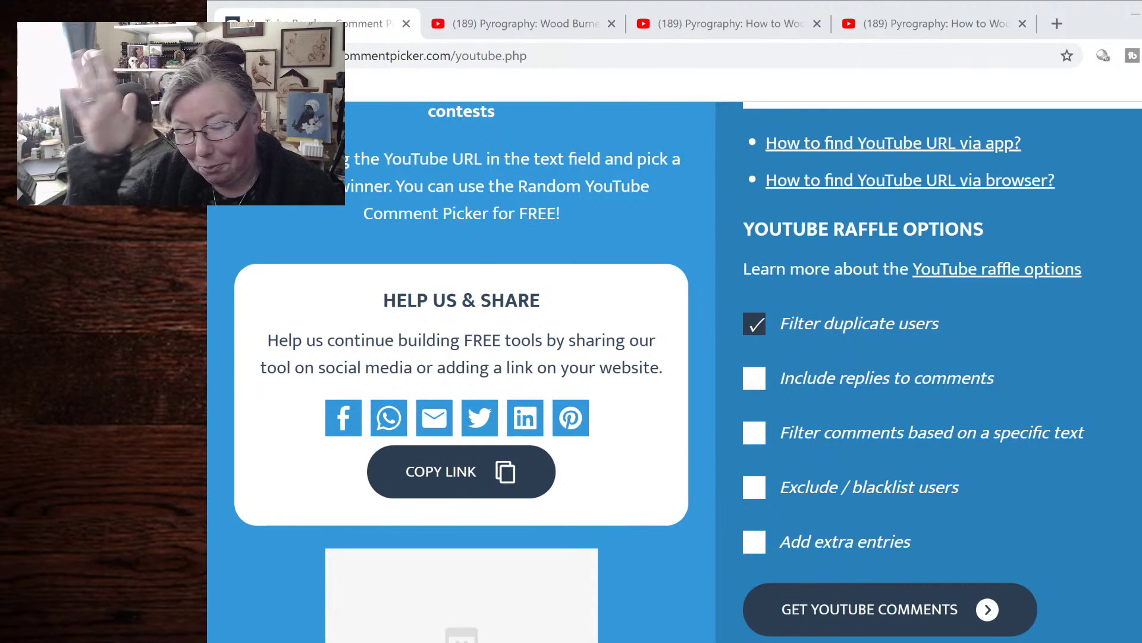
scroll(675, 372, "up", 3)
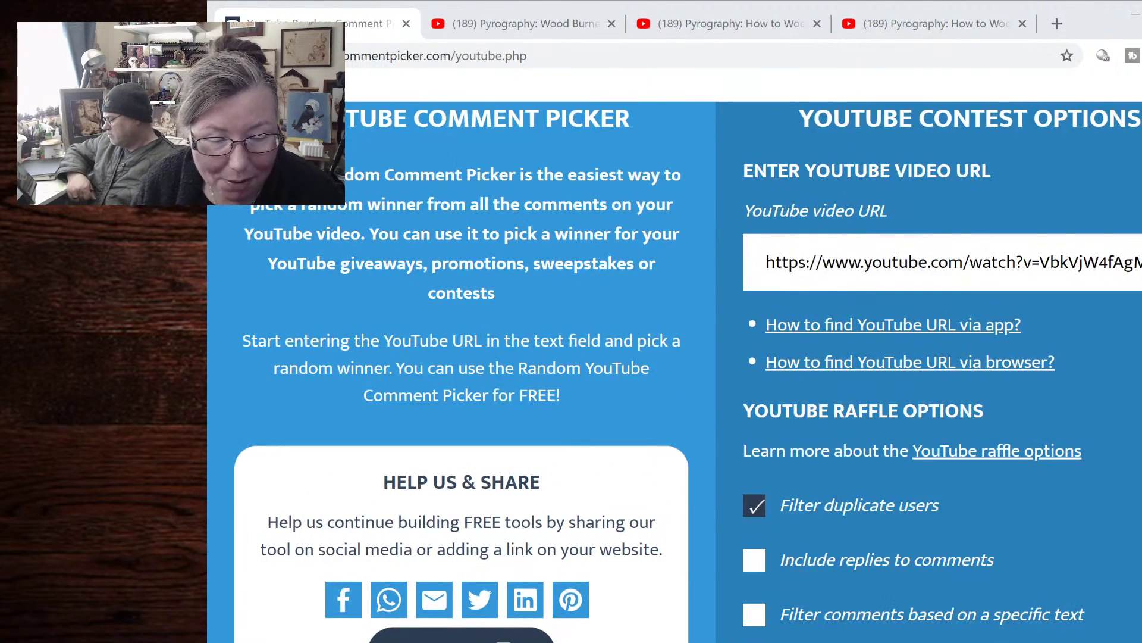
scroll(854, 357, "down", 8)
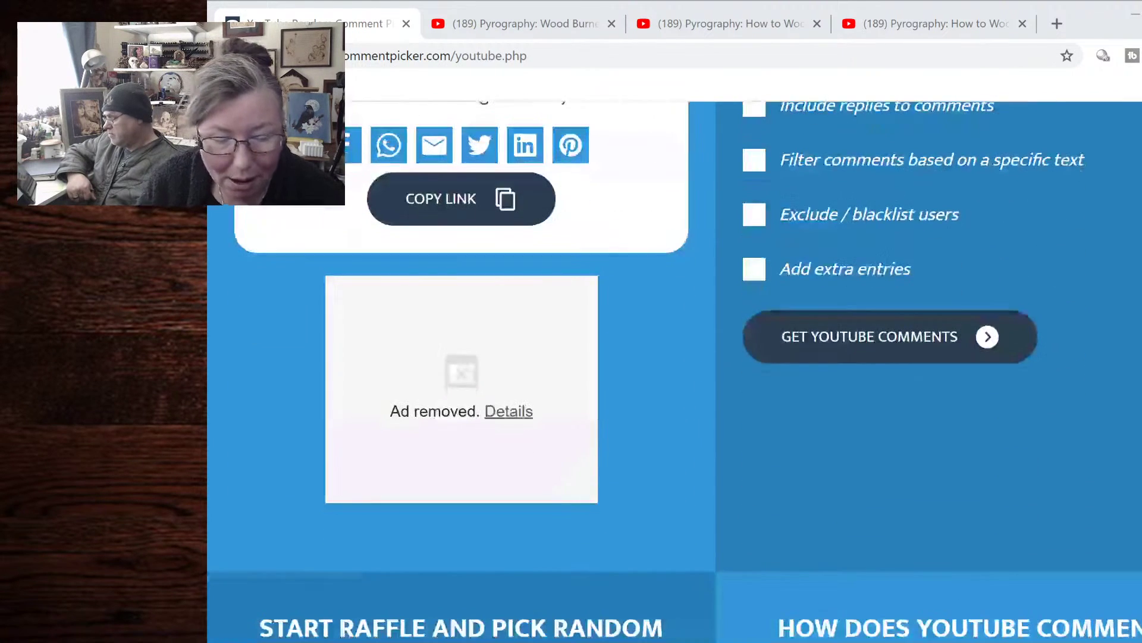
left_click(853, 354)
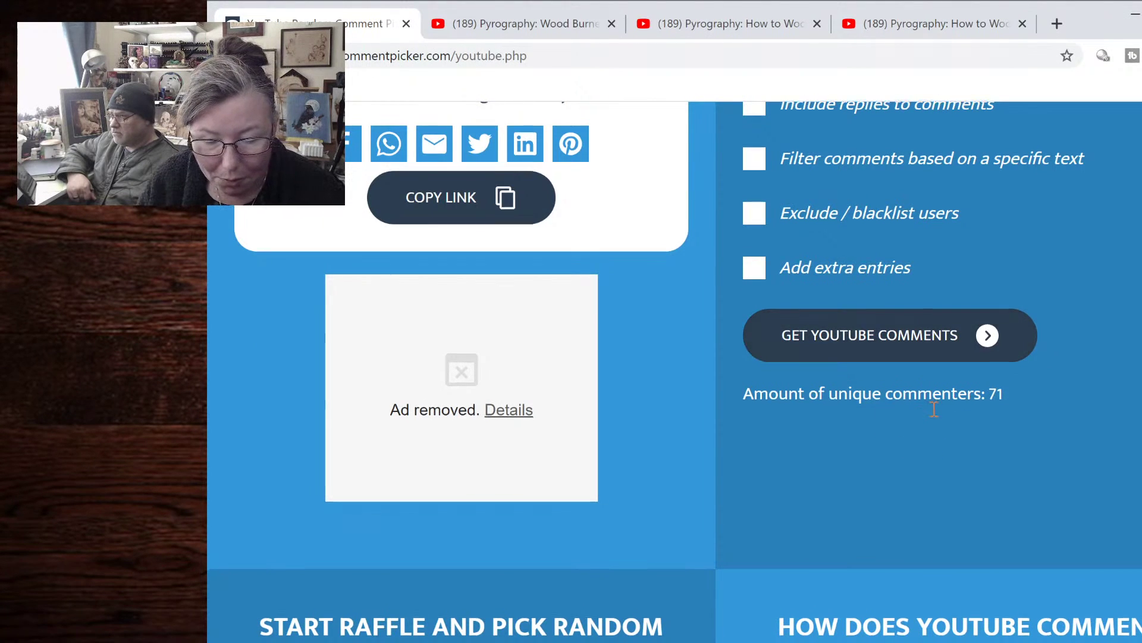
Start the raffle to pick a random winner, and read the winning comment
scroll(935, 411, "down", 9)
scroll(935, 411, "up", 3)
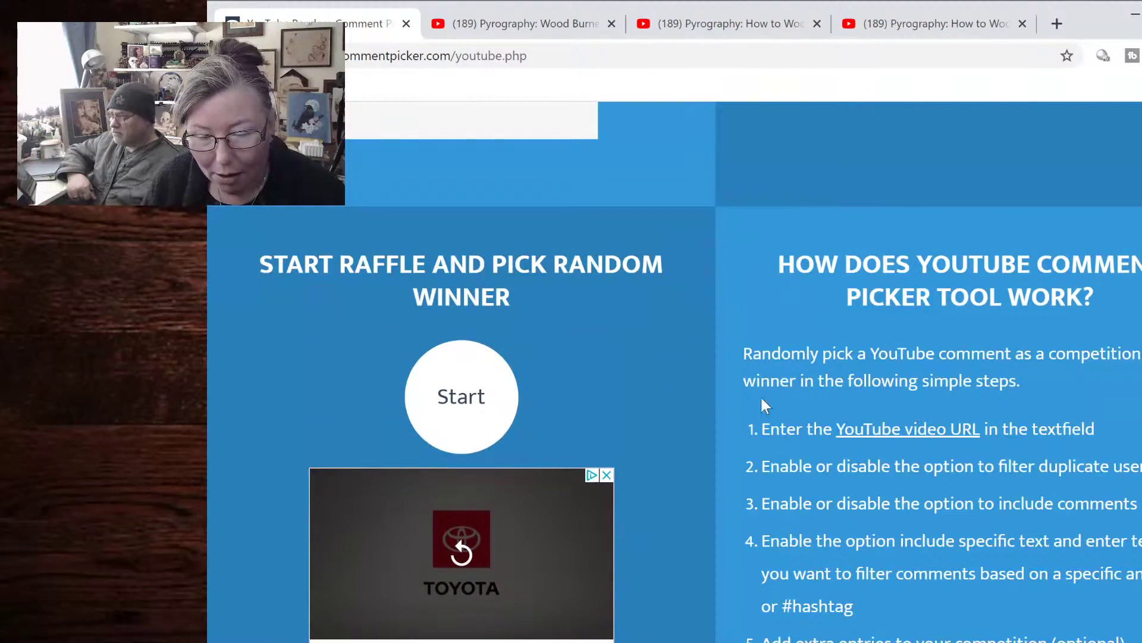
left_click(474, 406)
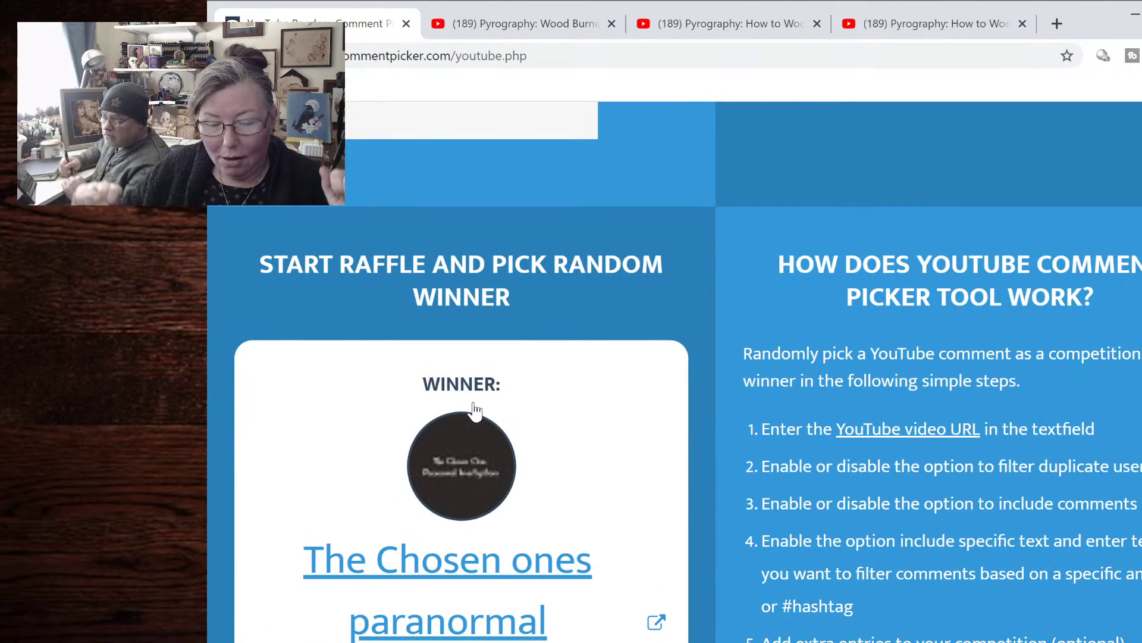
scroll(557, 392, "down", 3)
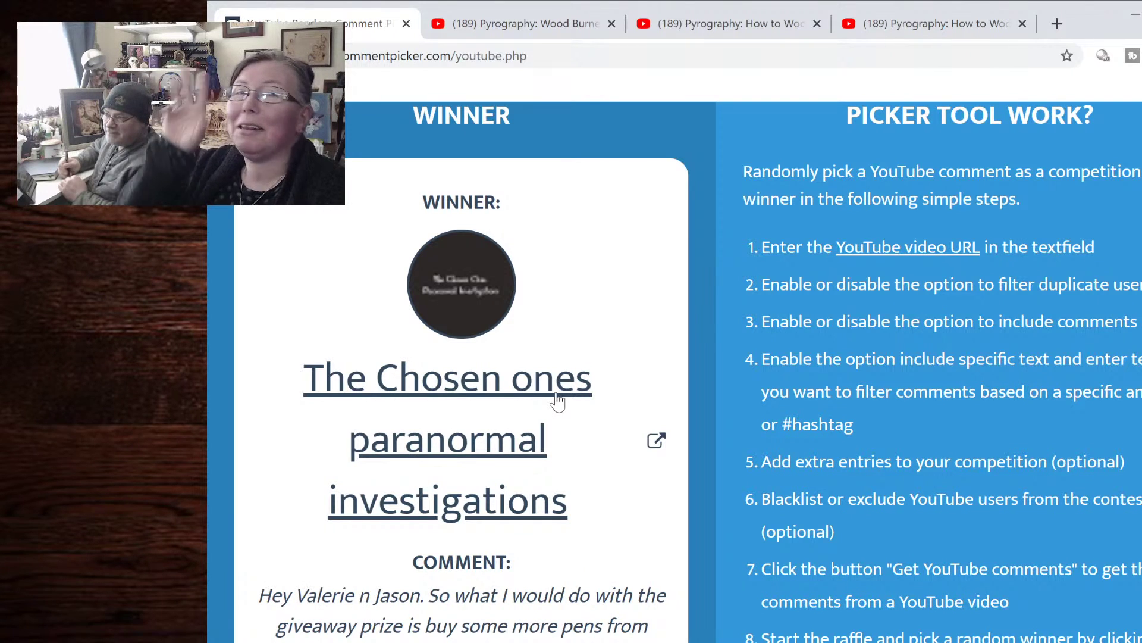
scroll(557, 402, "down", 3)
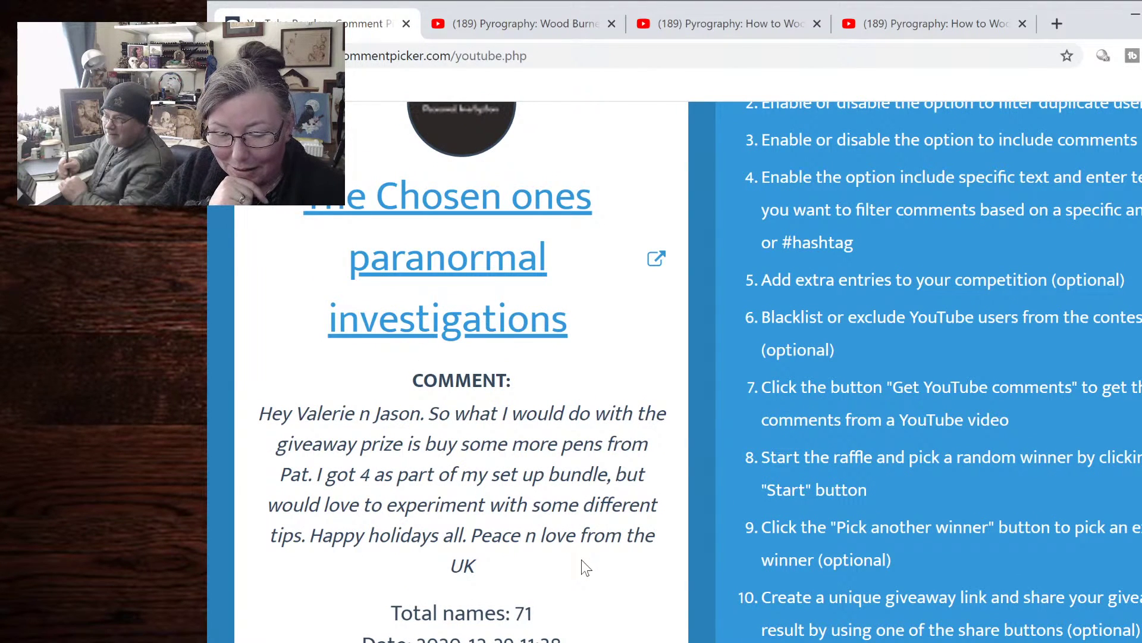
scroll(581, 559, "down", 1)
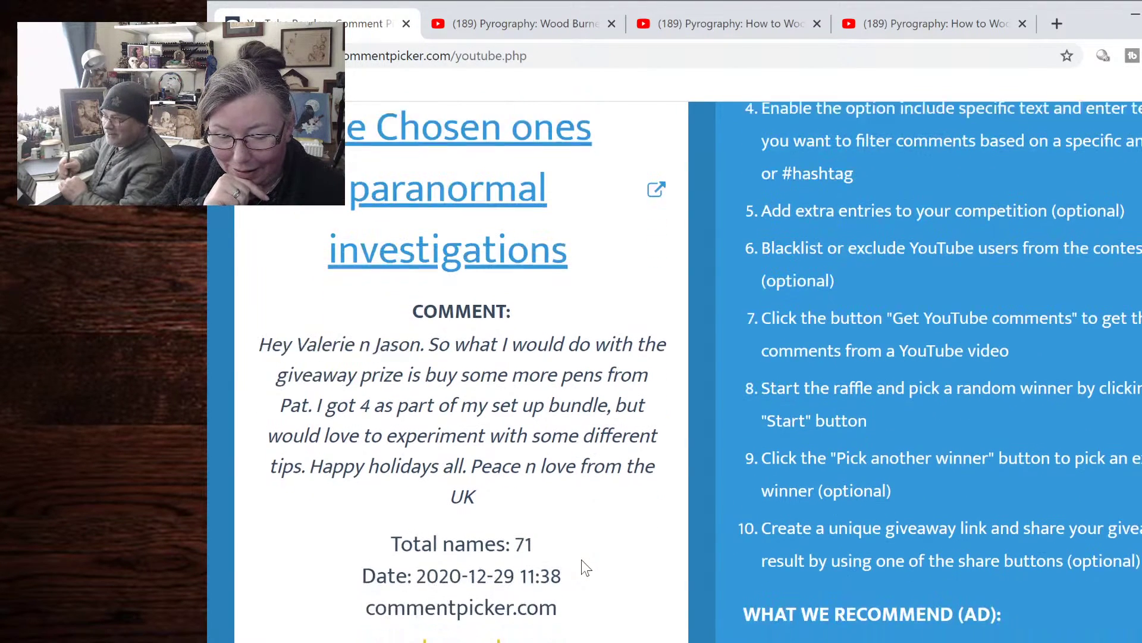
scroll(581, 558, "up", 6)
Open the Fox Christmas Ornament Giveaway WK 2 video, pause it, and copy its URL
left_click(744, 28)
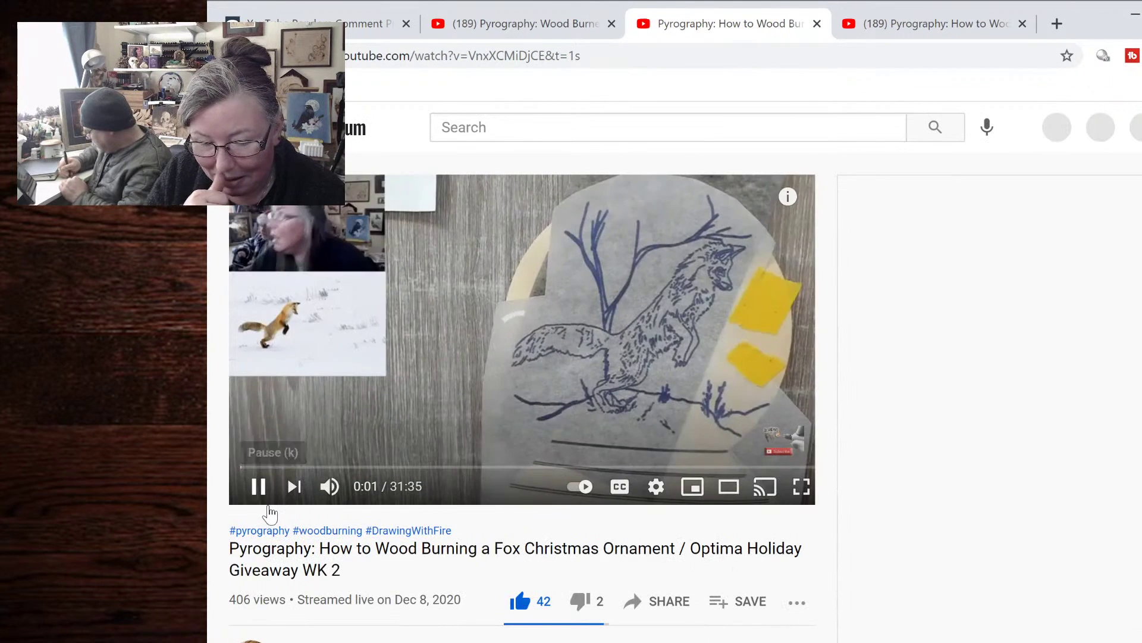
left_click(262, 495)
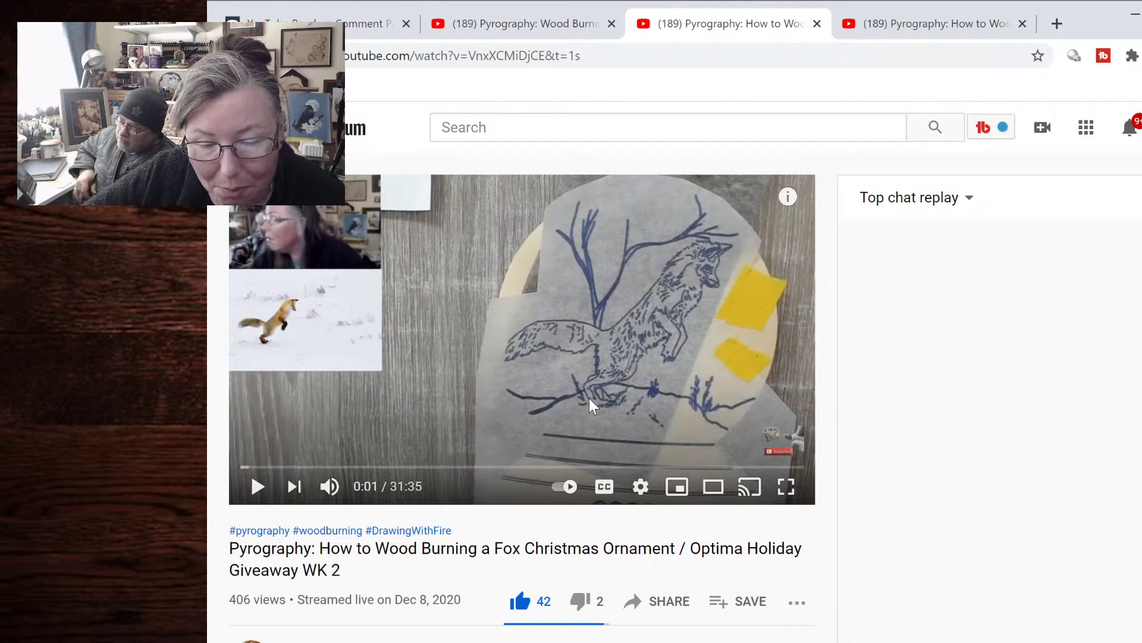
left_click(542, 61)
key("ctrl+c")
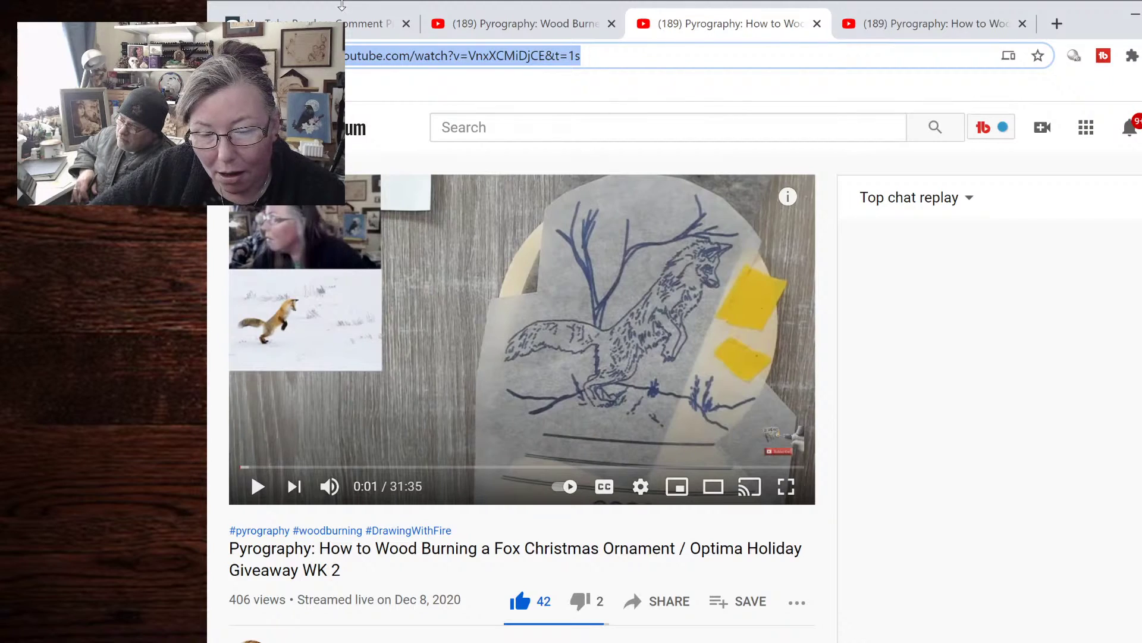
Replace the video URL in the YouTube Comment Picker with the copied Giveaway WK 2 link, and fetch its comments with duplicate users filtered
left_click(369, 23)
scroll(1060, 348, "up", 10)
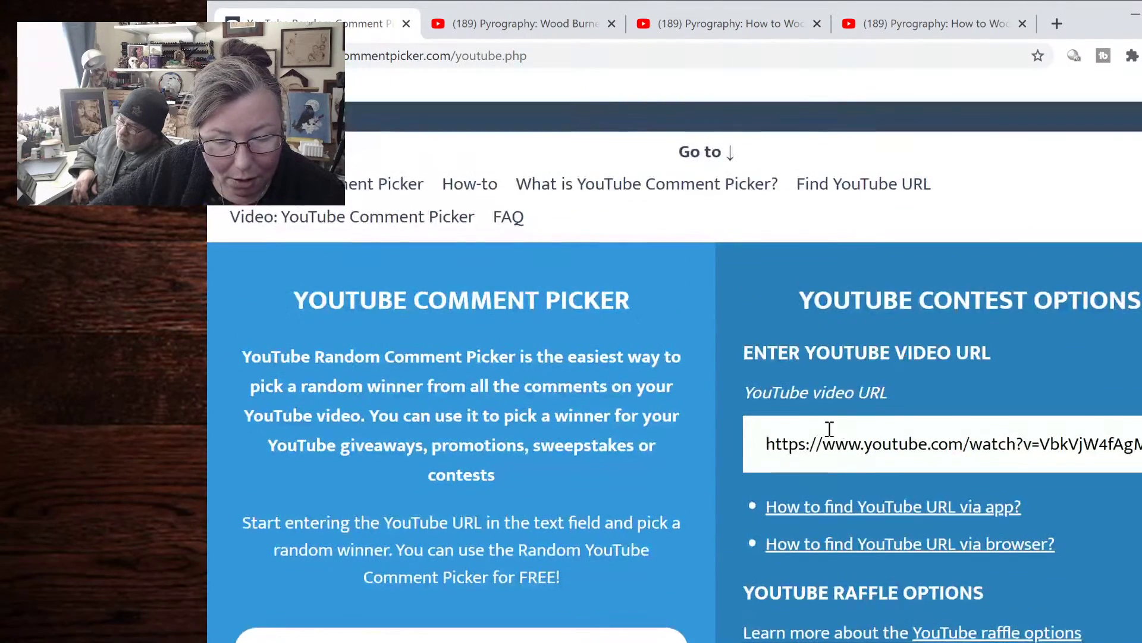
left_click_drag(762, 443, 1140, 444)
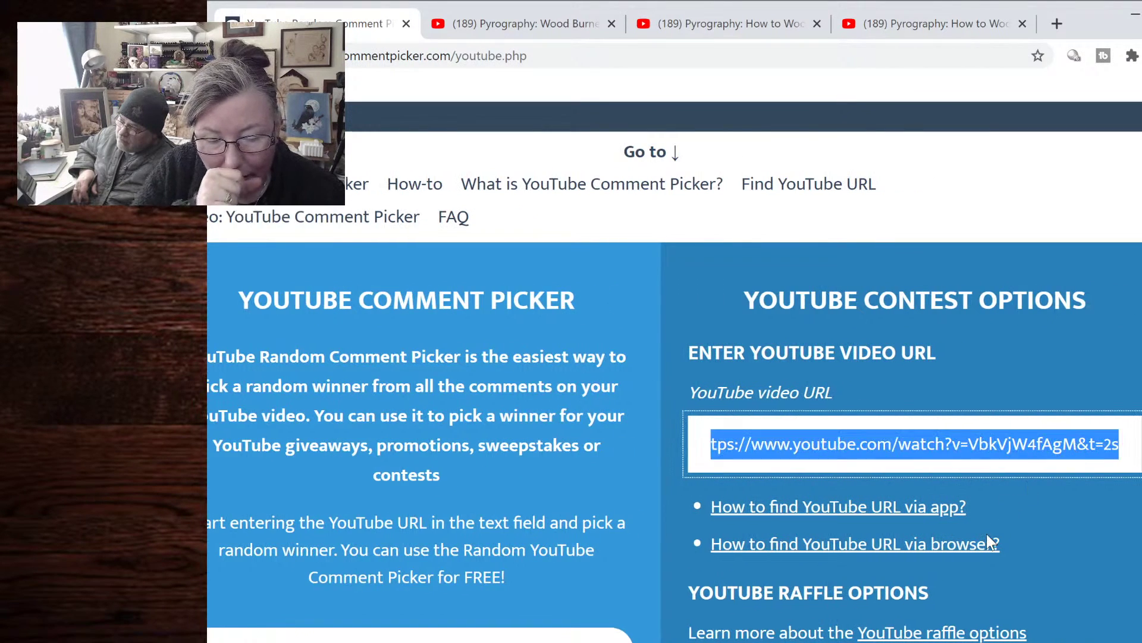
key("ctrl+v")
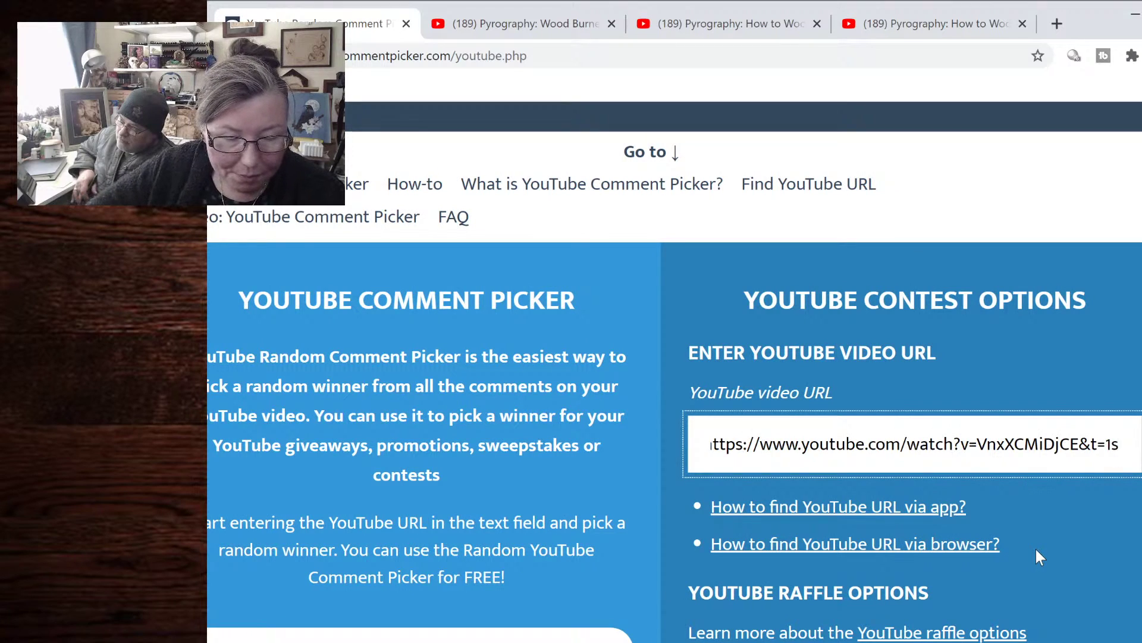
left_click_drag(1118, 443, 677, 447)
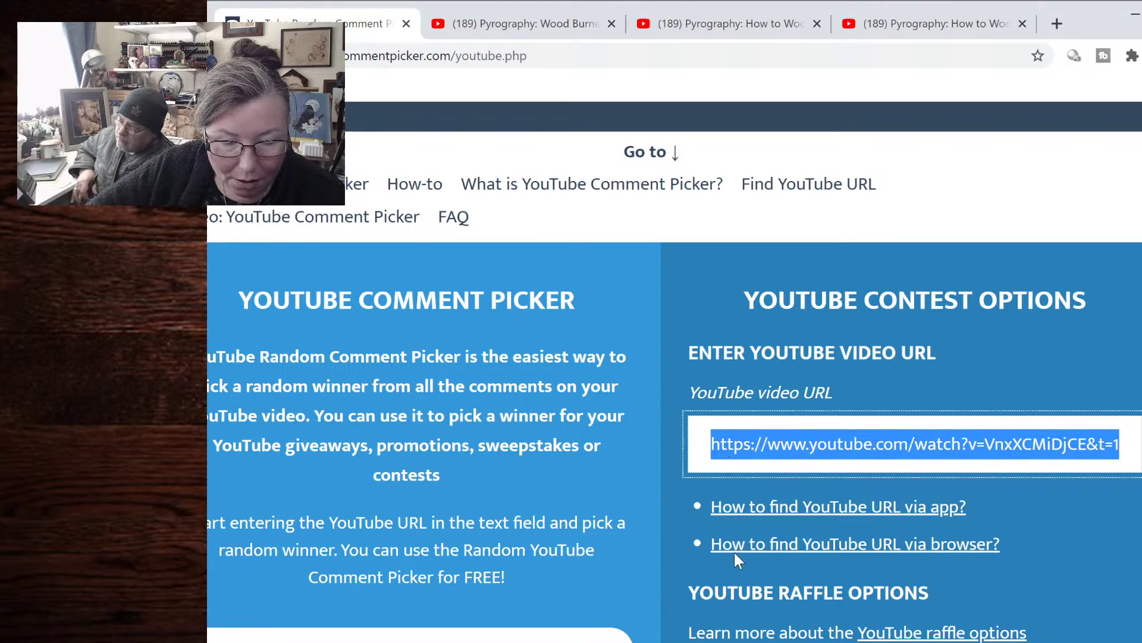
key("ctrl+v")
scroll(1084, 635, "down", 4)
scroll(1084, 636, "down", 1)
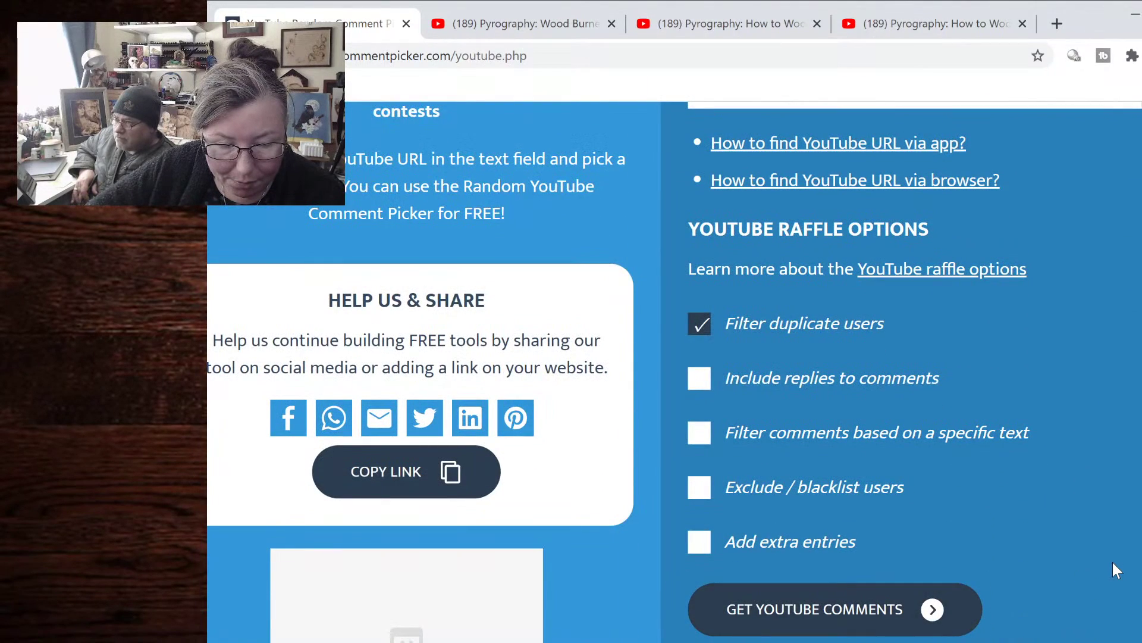
scroll(1113, 564, "down", 3)
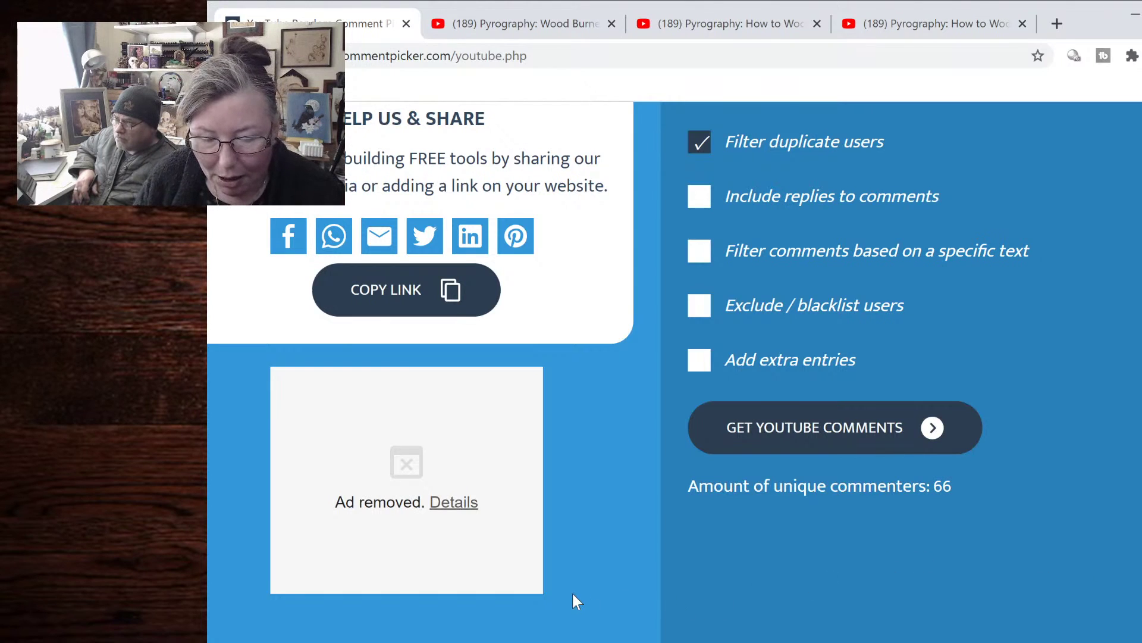
Start the raffle to pick a random winner for the Giveaway WK 2 video, and read the winning comment
scroll(574, 588, "down", 5)
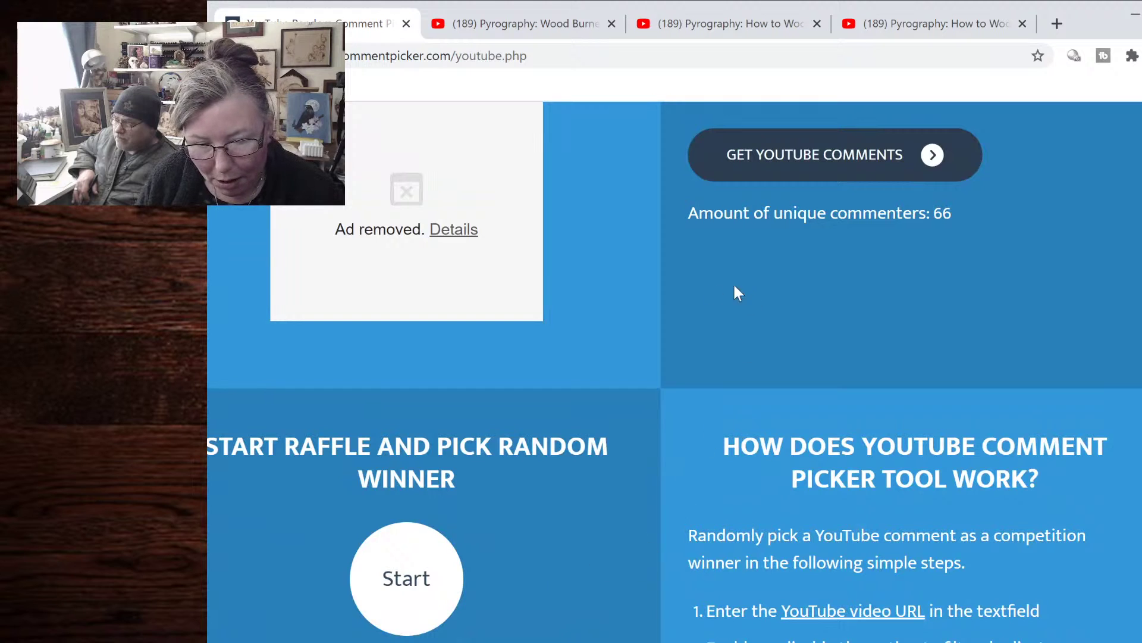
scroll(674, 371, "left", 2)
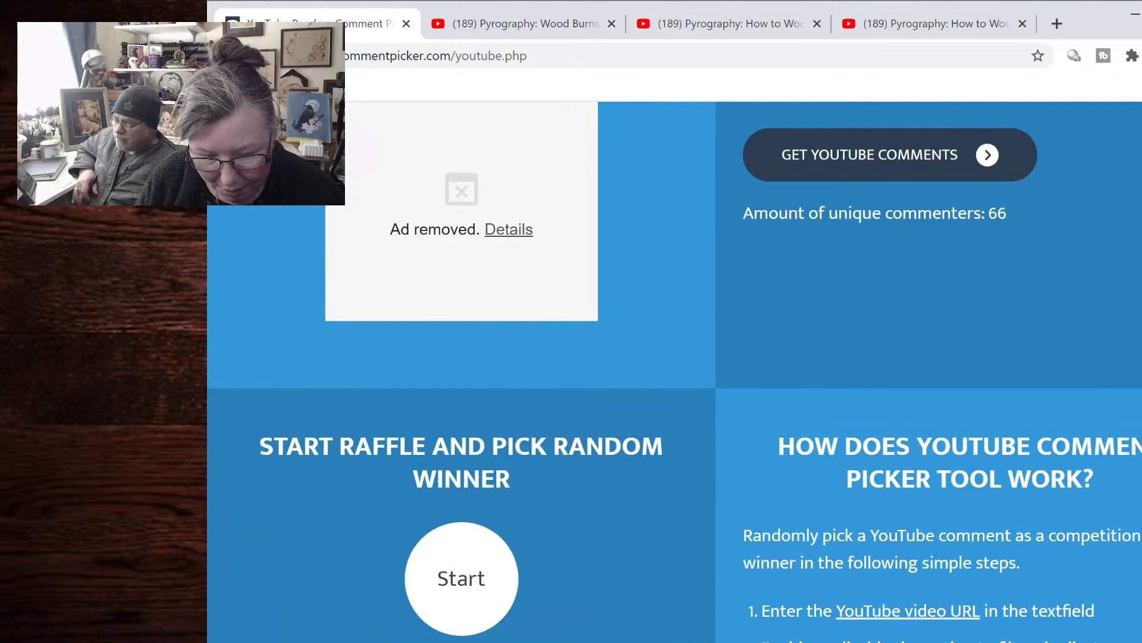
scroll(677, 462, "down", 5)
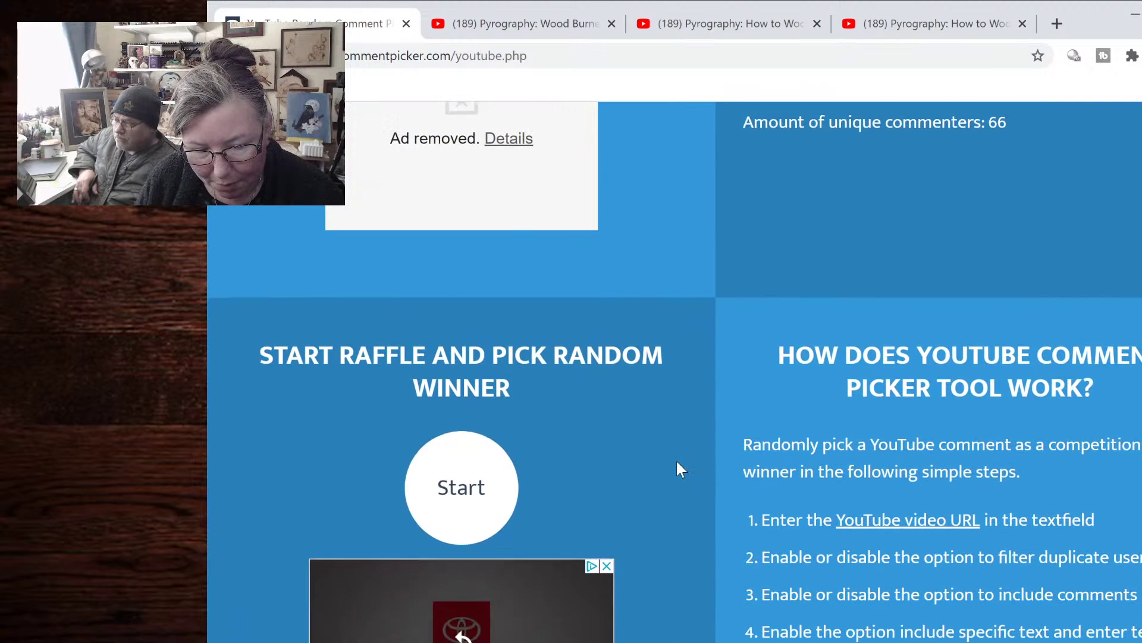
scroll(677, 462, "up", 3)
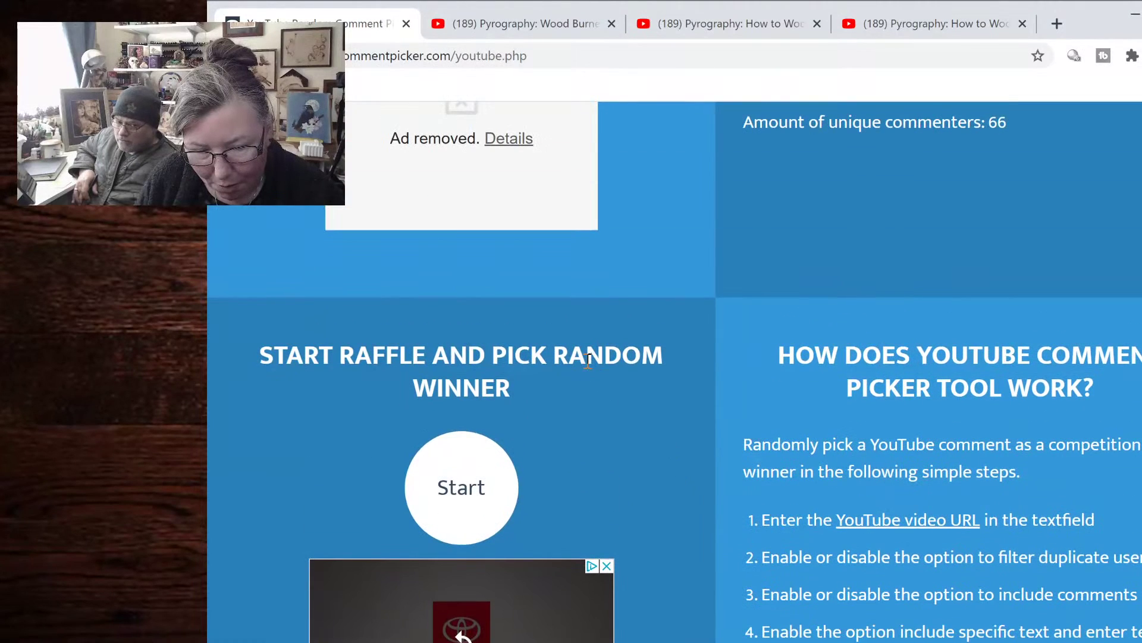
left_click(465, 464)
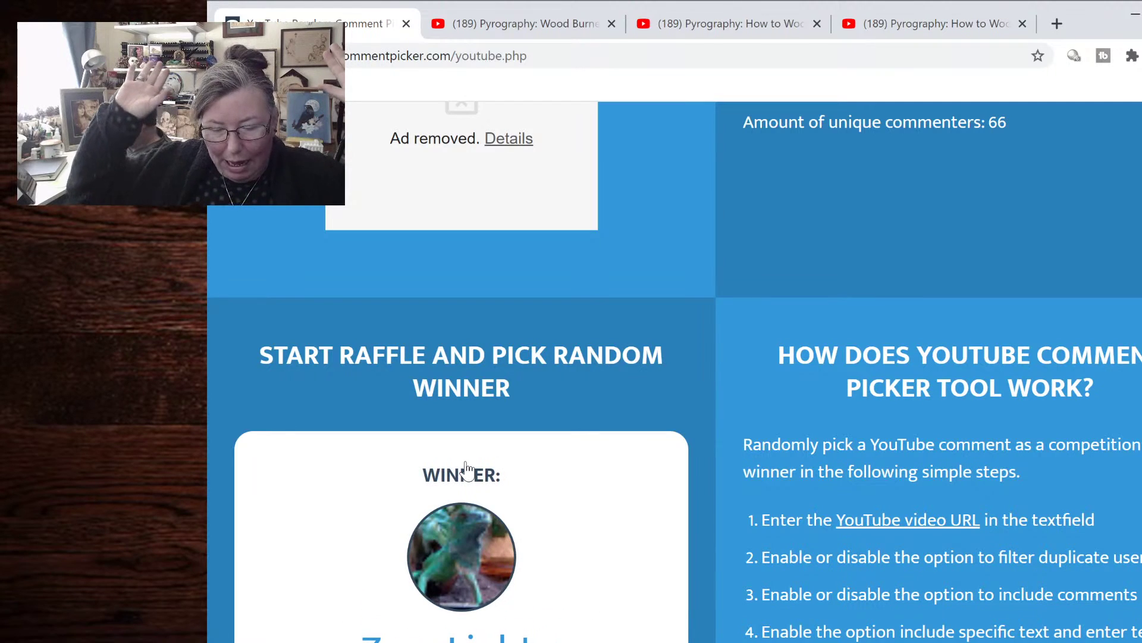
scroll(644, 491, "down", 4)
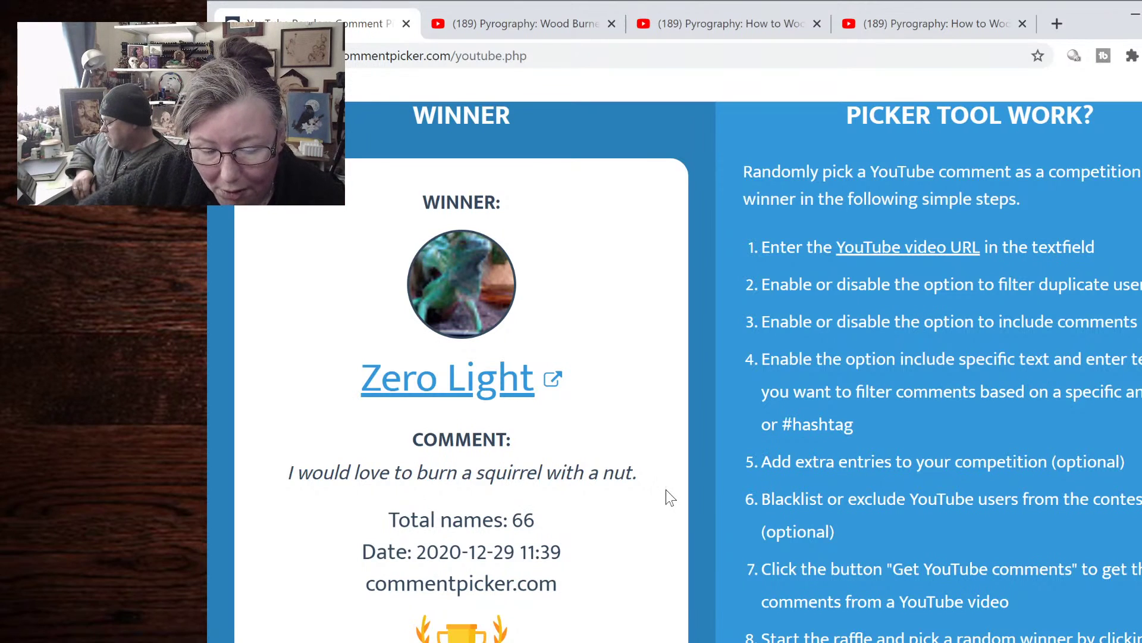
scroll(663, 487, "up", 5)
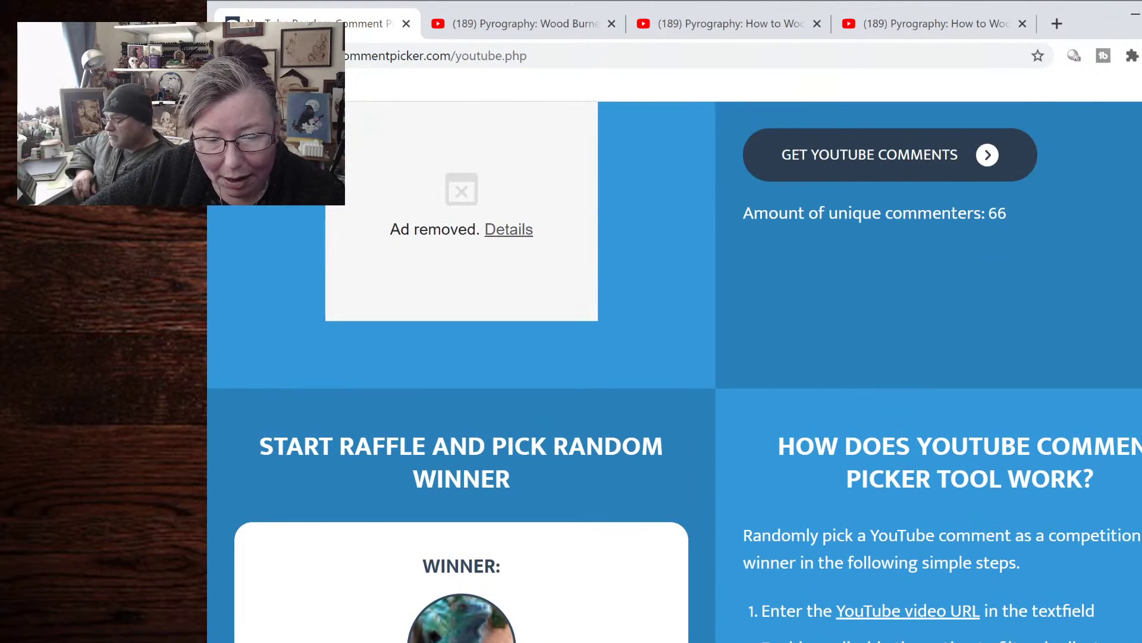
Copy the URL of the Raven Christmas Ornament Giveaway WK 3 video, and put it in place of the comment picker's current video URL
left_click(516, 30)
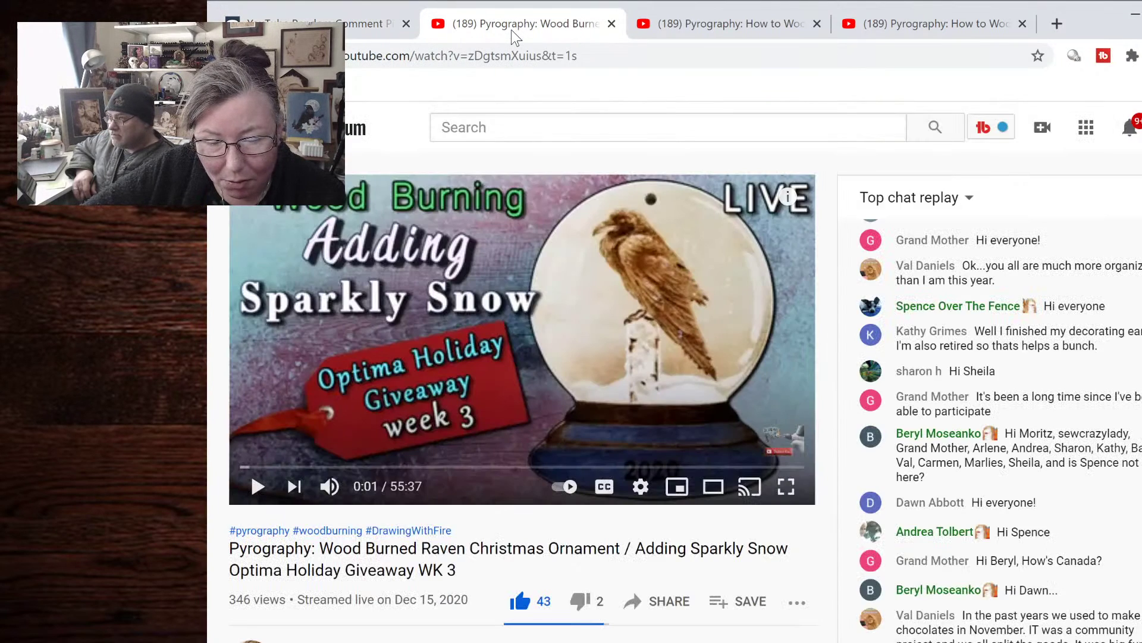
left_click(505, 57)
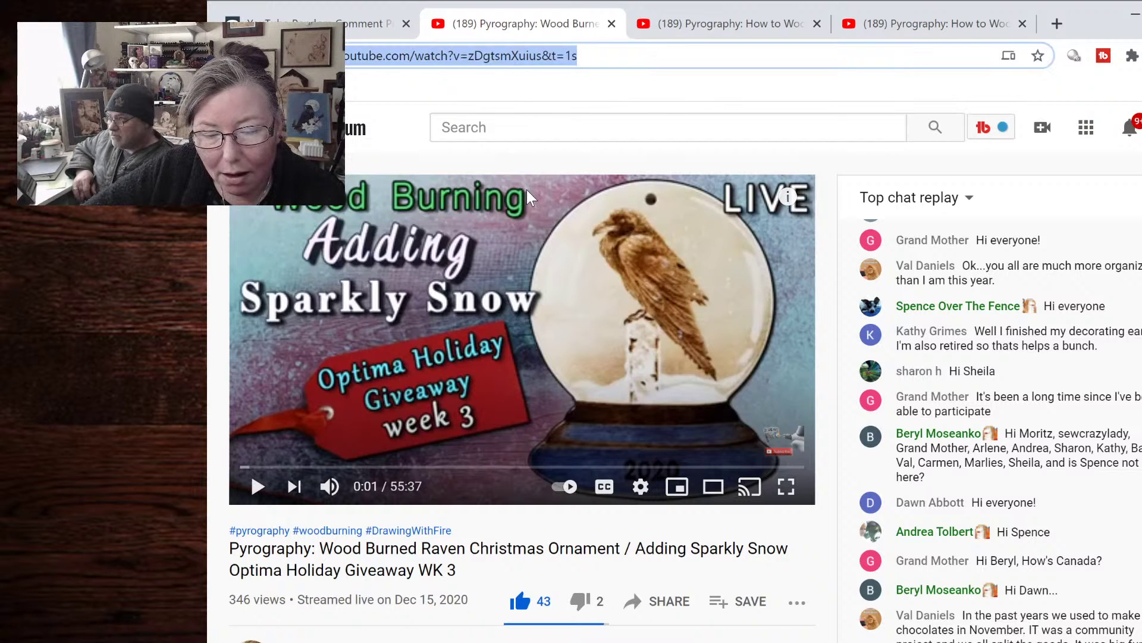
left_click(369, 24)
scroll(1029, 440, "up", 5)
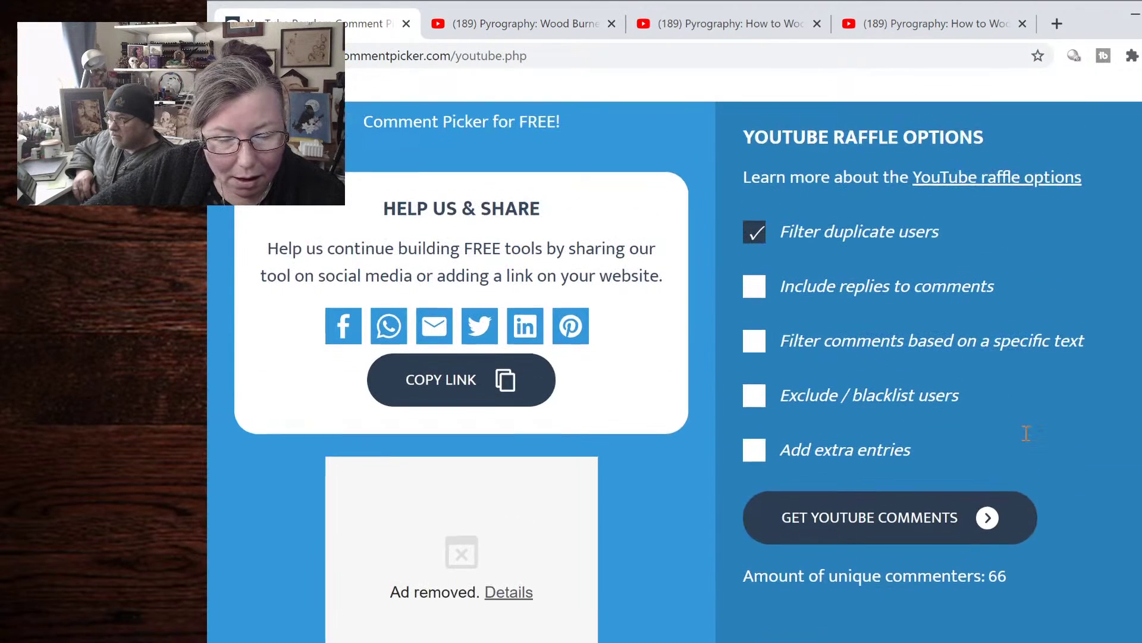
scroll(918, 322, "up", 5)
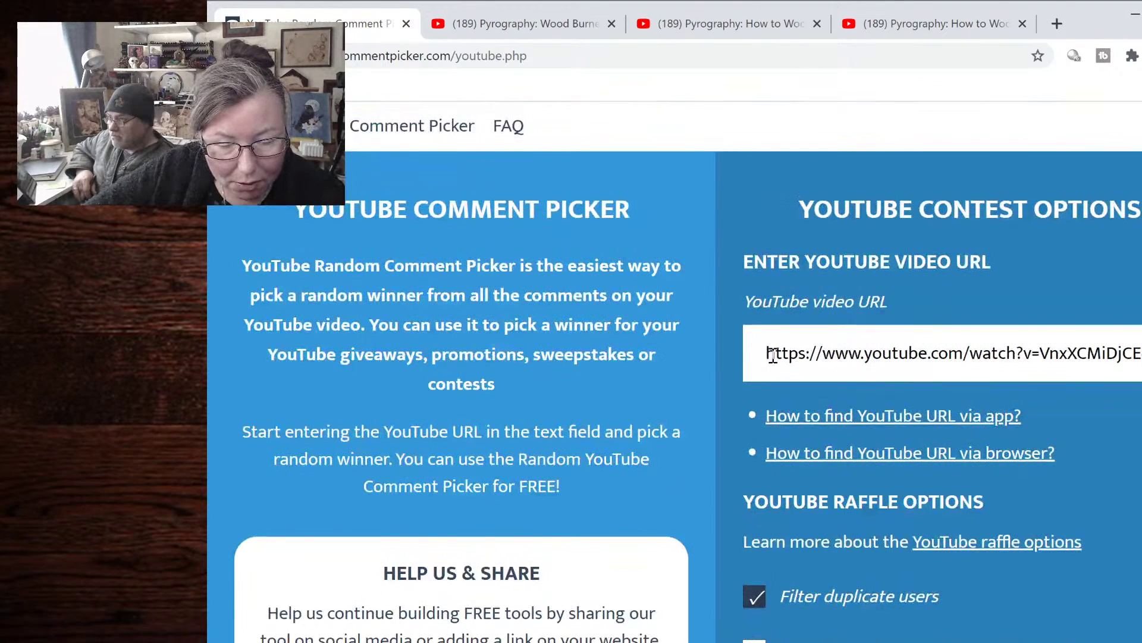
left_click_drag(768, 353, 1139, 354)
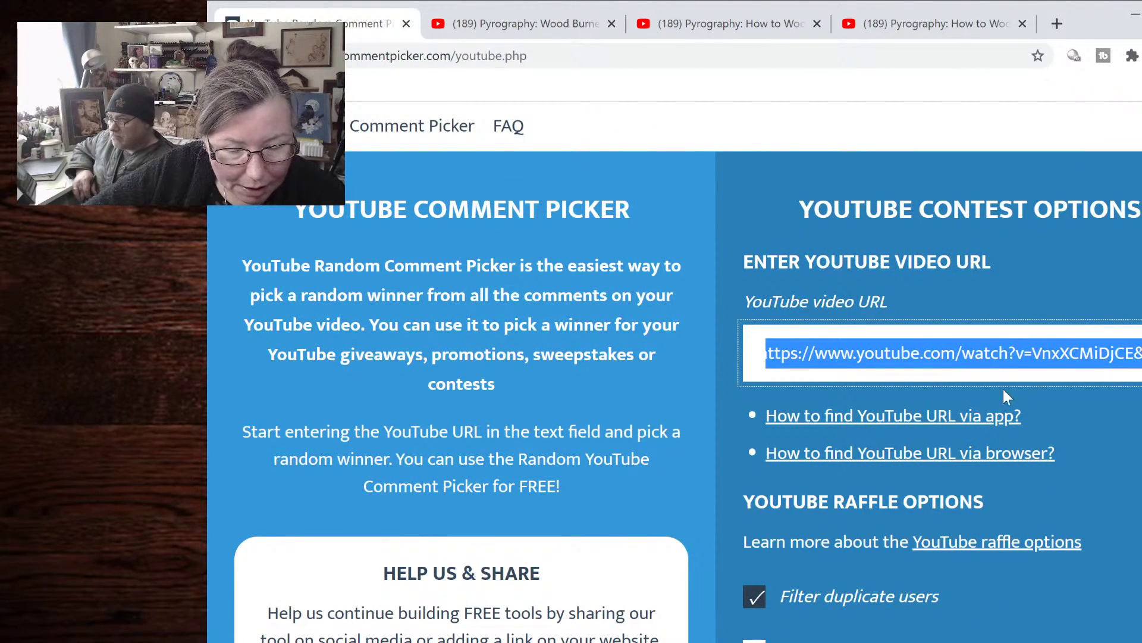
key("ctrl+v")
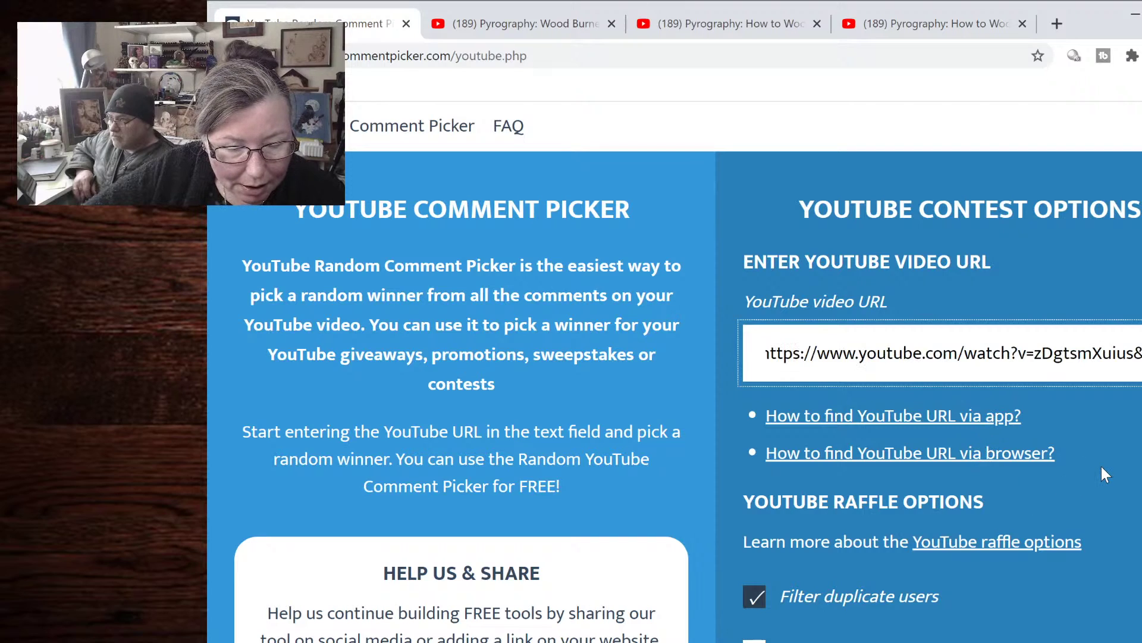
Check the entered link against the Giveaway WK 3 video page, and fetch that video's comments with duplicate users filtered
scroll(1101, 467, "down", 6)
scroll(1101, 467, "up", 4)
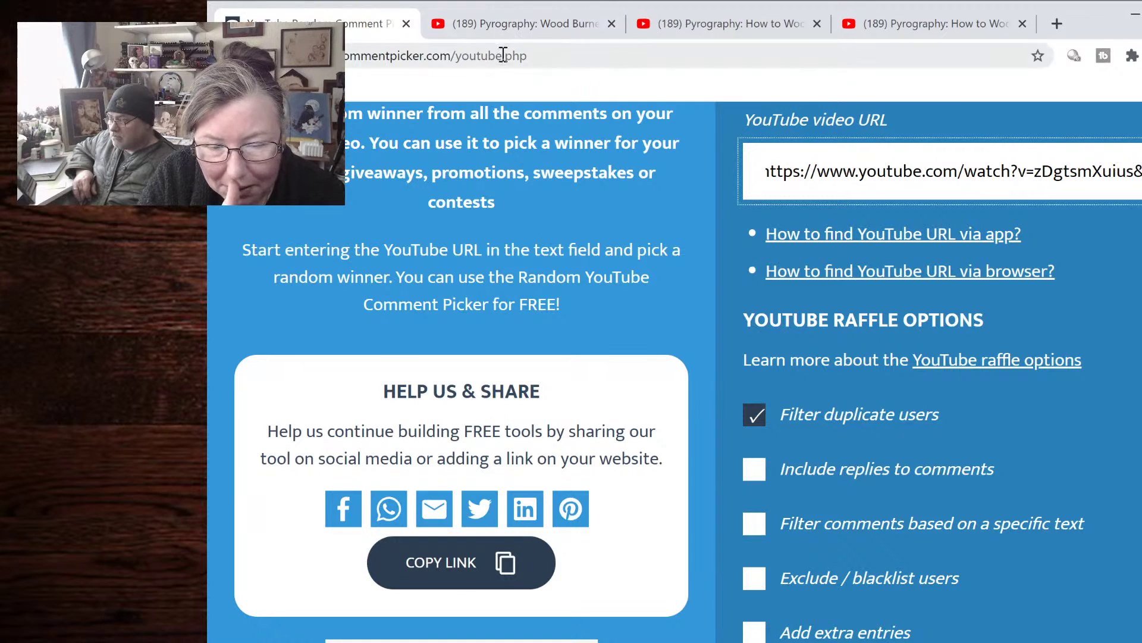
left_click(509, 23)
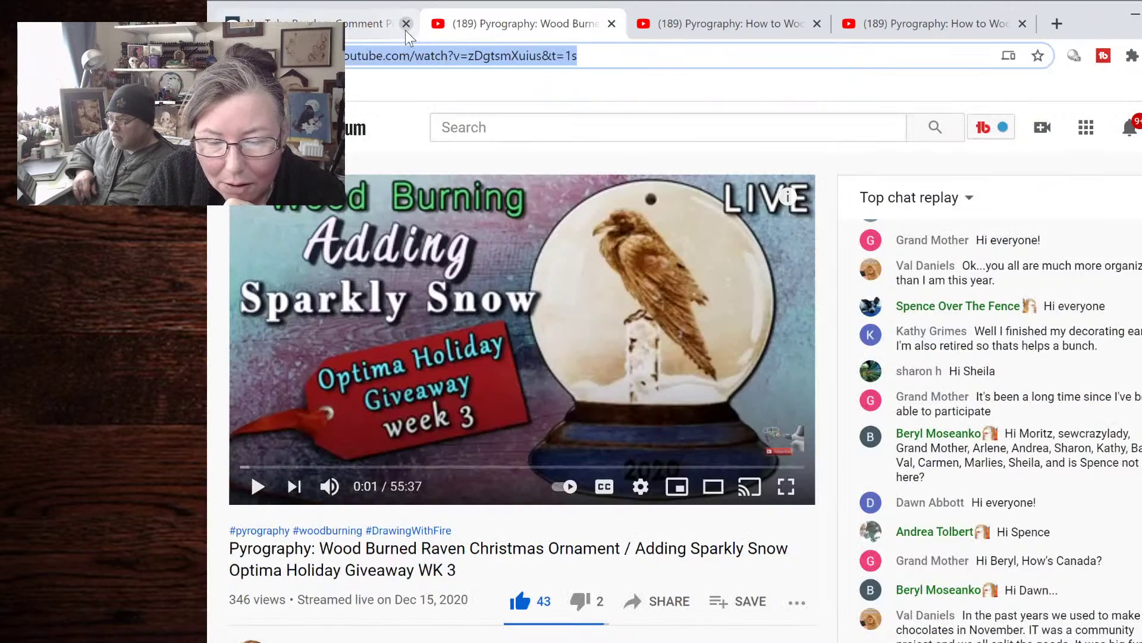
left_click(357, 25)
scroll(1080, 581, "down", 1)
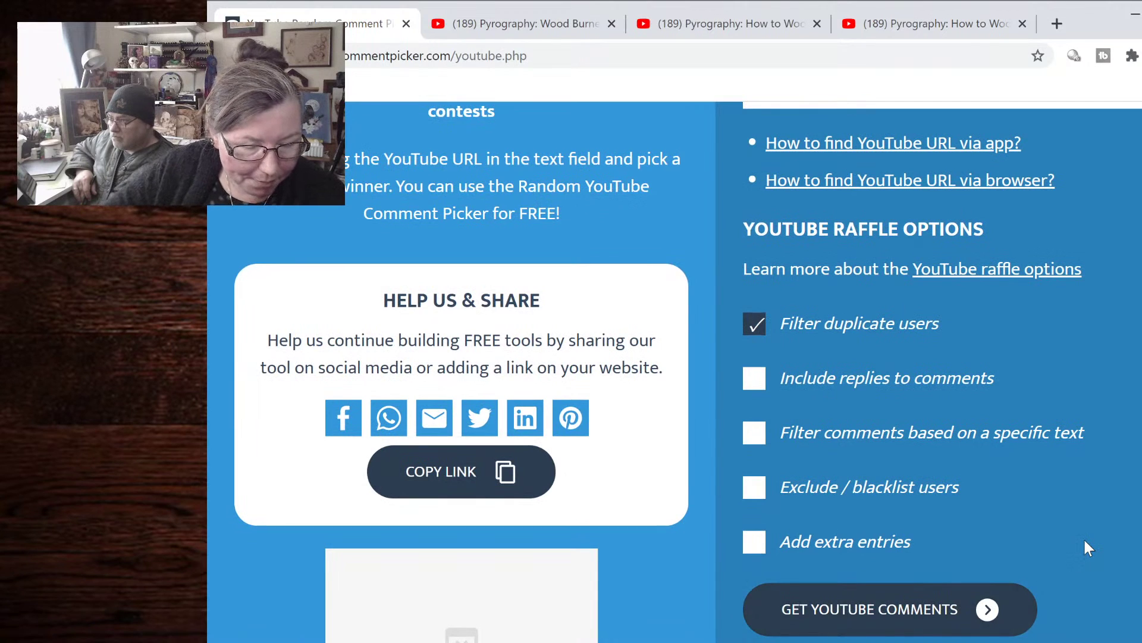
scroll(1083, 537, "down", 3)
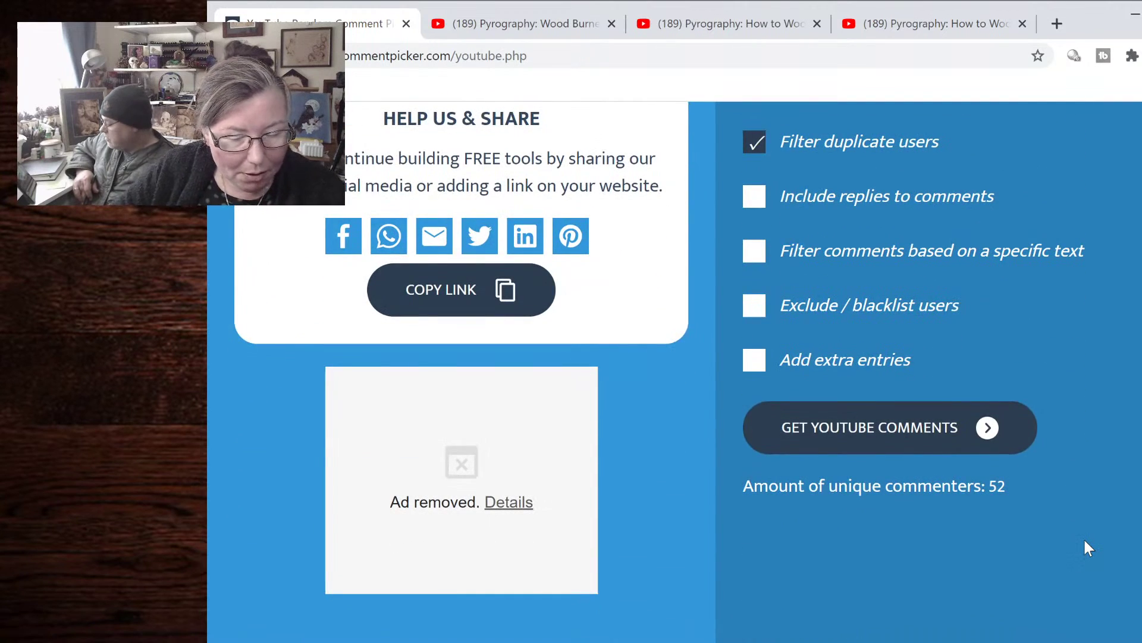
Run the random draw among the Giveaway WK 3 commenters, and read the winner's comment
scroll(1069, 523, "down", 6)
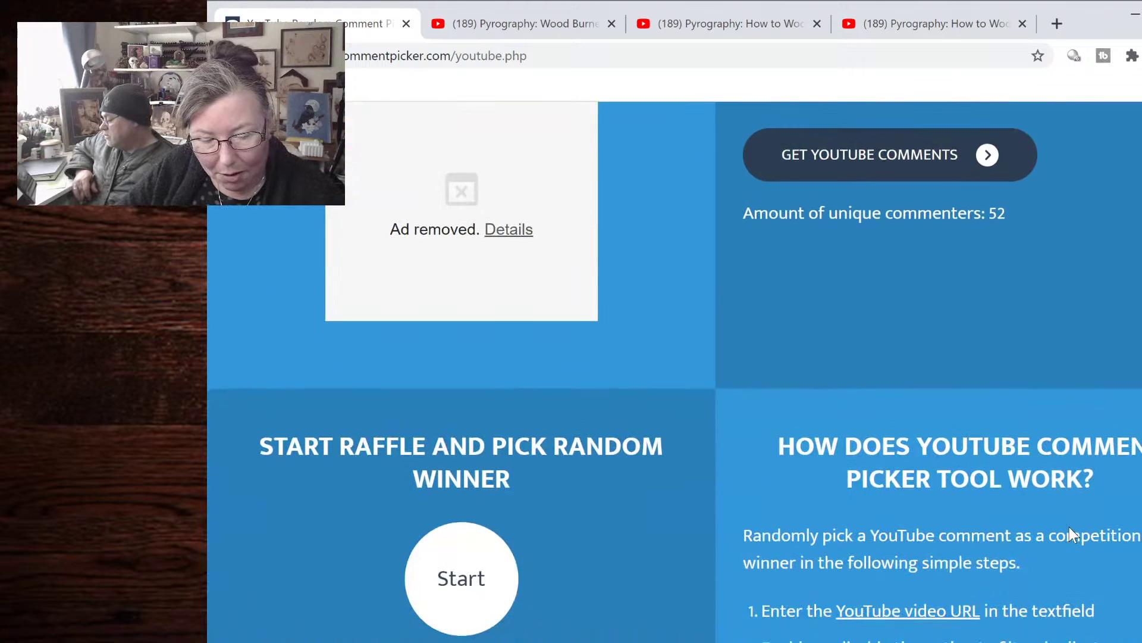
scroll(1071, 526, "down", 2)
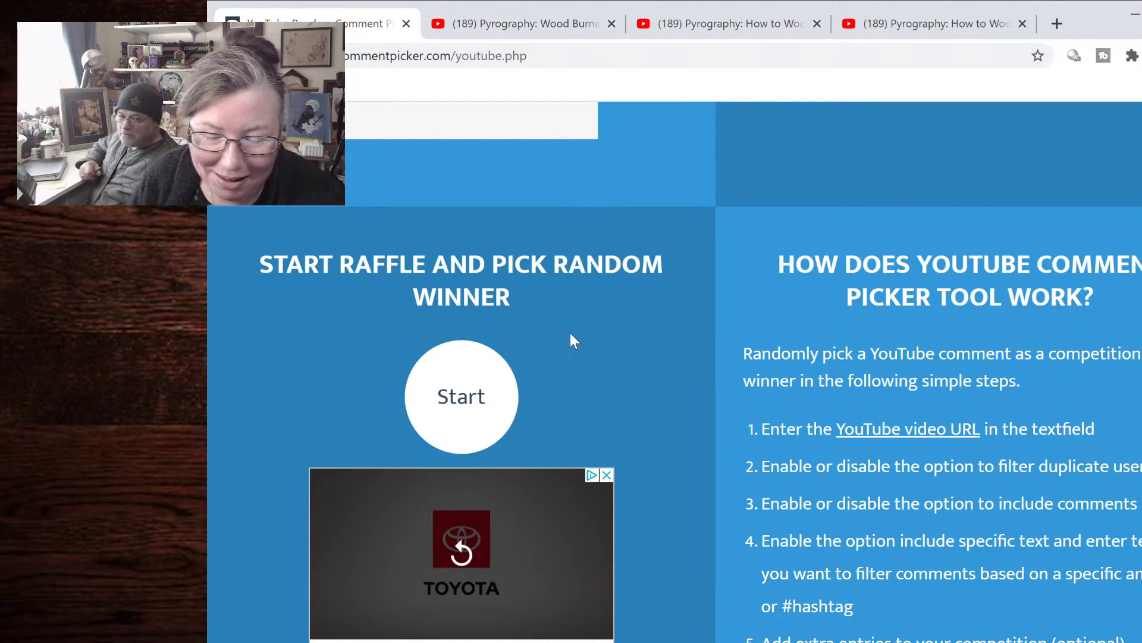
left_click(485, 409)
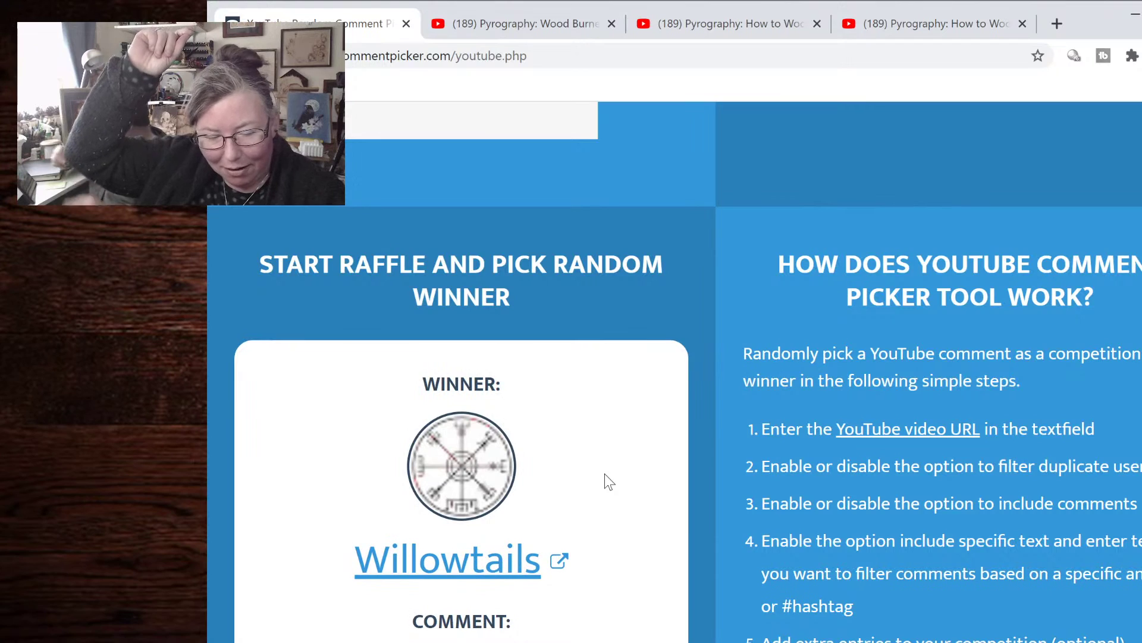
scroll(605, 474, "down", 3)
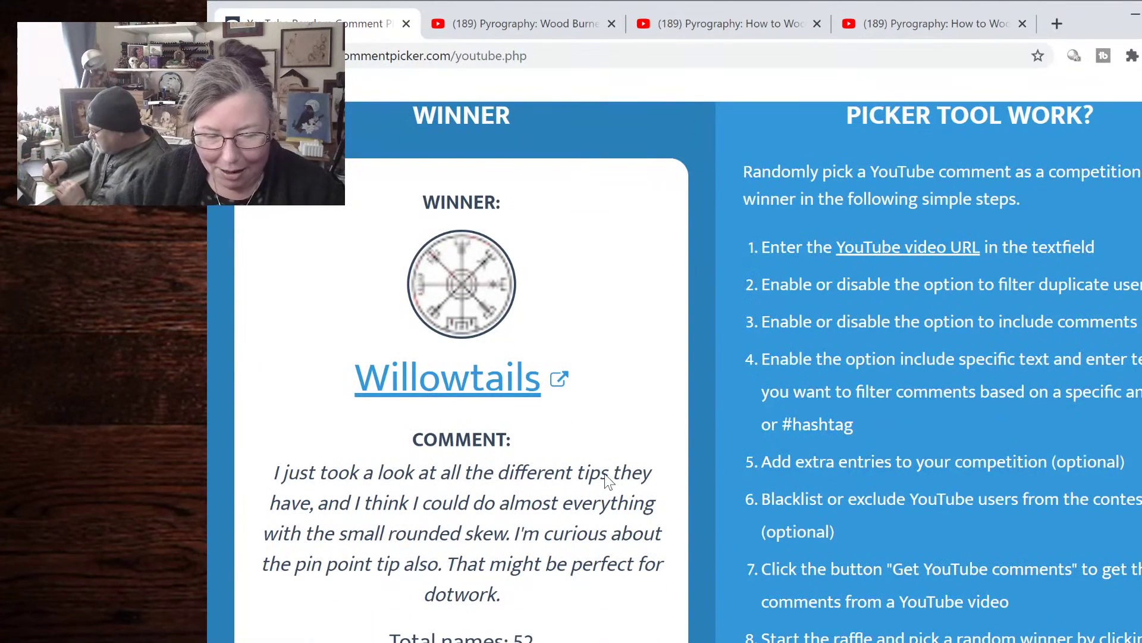